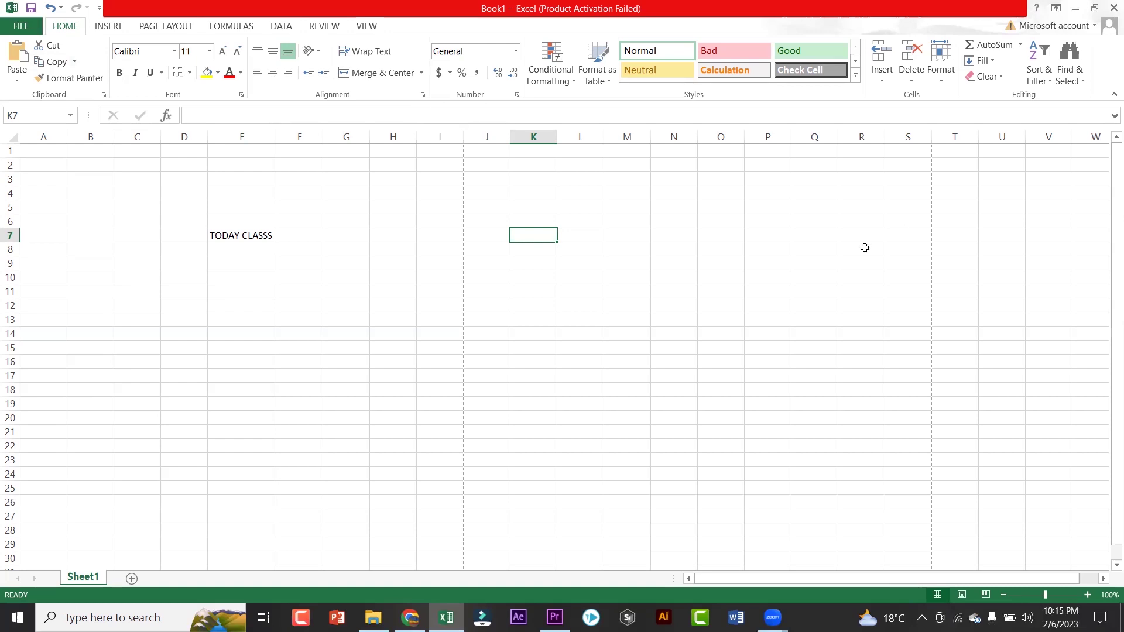
{"action": "left_click", "coordinate": [269, 308]}
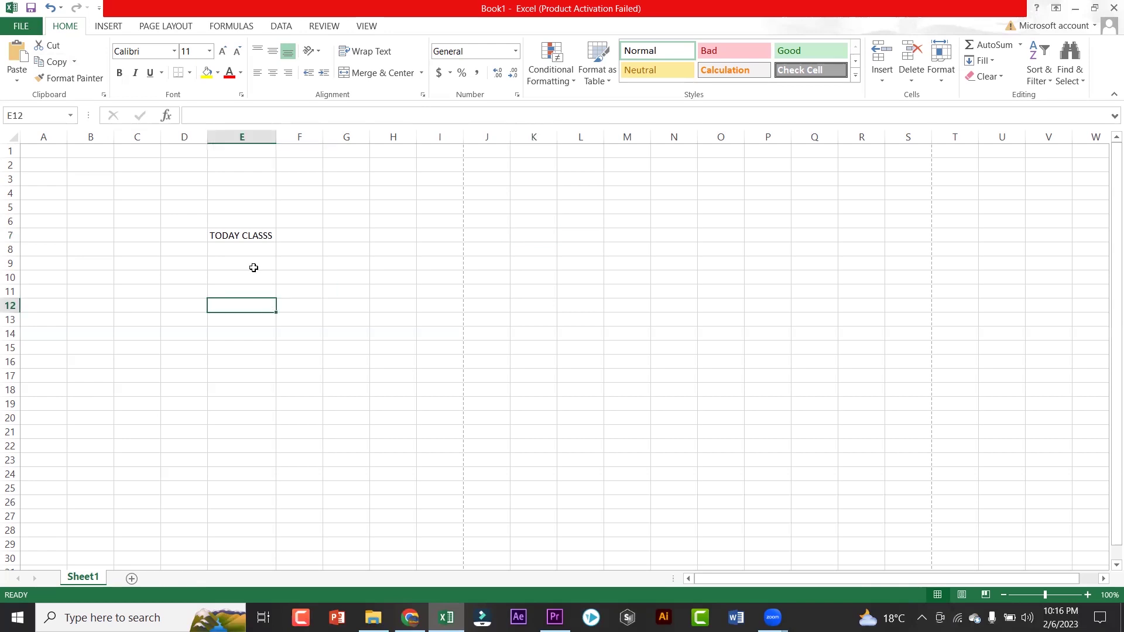
{"action": "left_click_drag", "start_coordinate": [43, 159], "coordinate": [954, 519]}
{"action": "scroll", "coordinate": [689, 449], "scroll_direction": "up", "scroll_amount": 2}
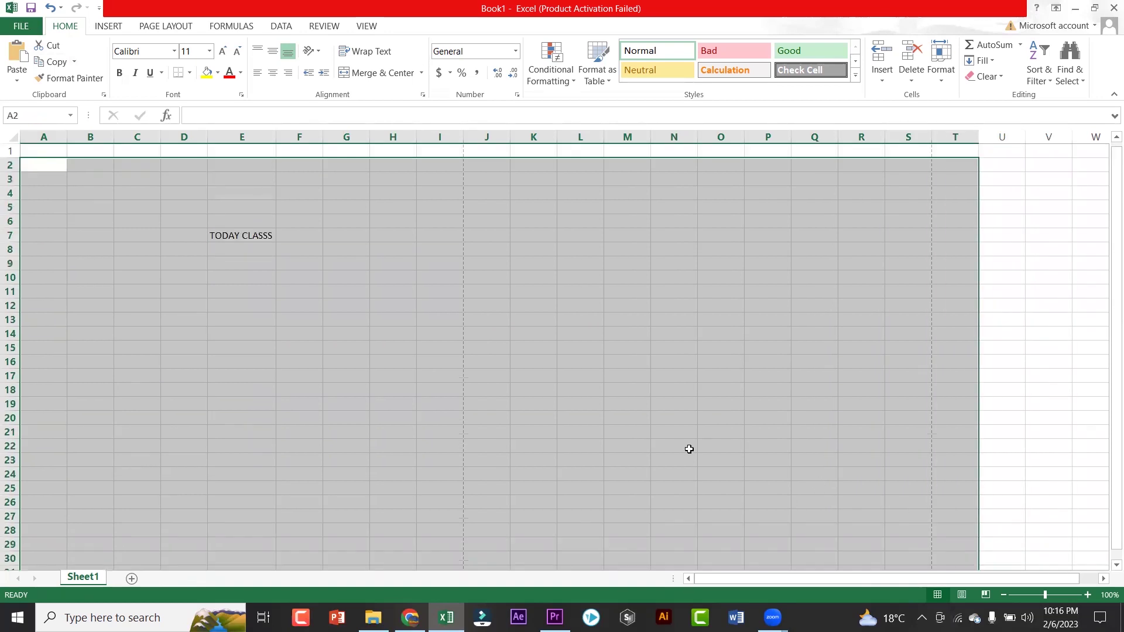
{"action": "left_click", "coordinate": [296, 241]}
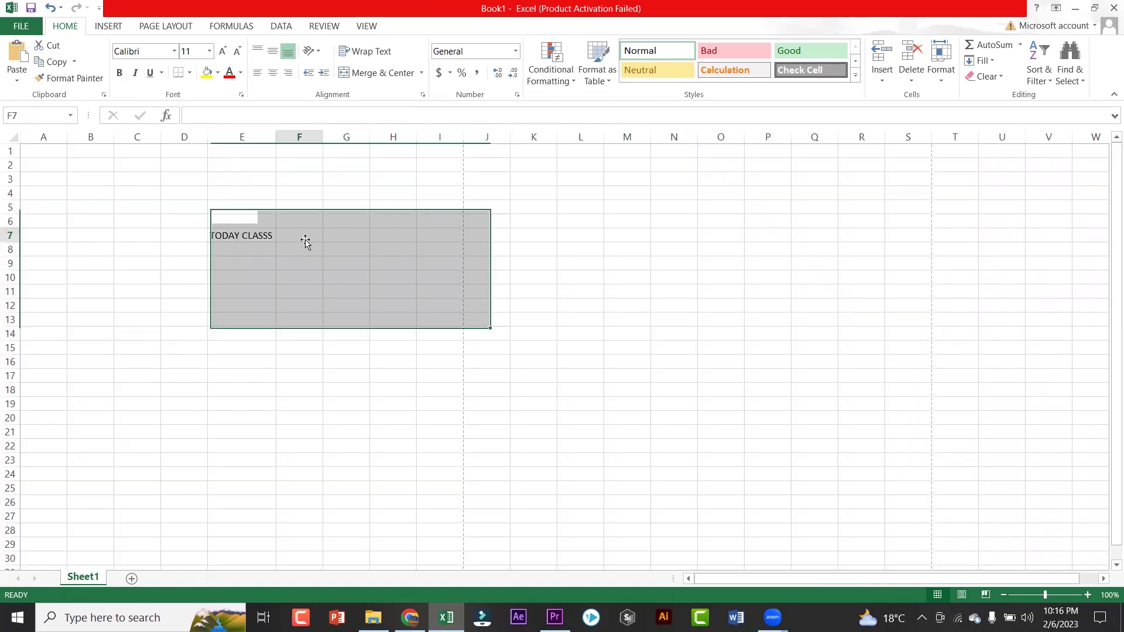
{"action": "left_click", "coordinate": [249, 210]}
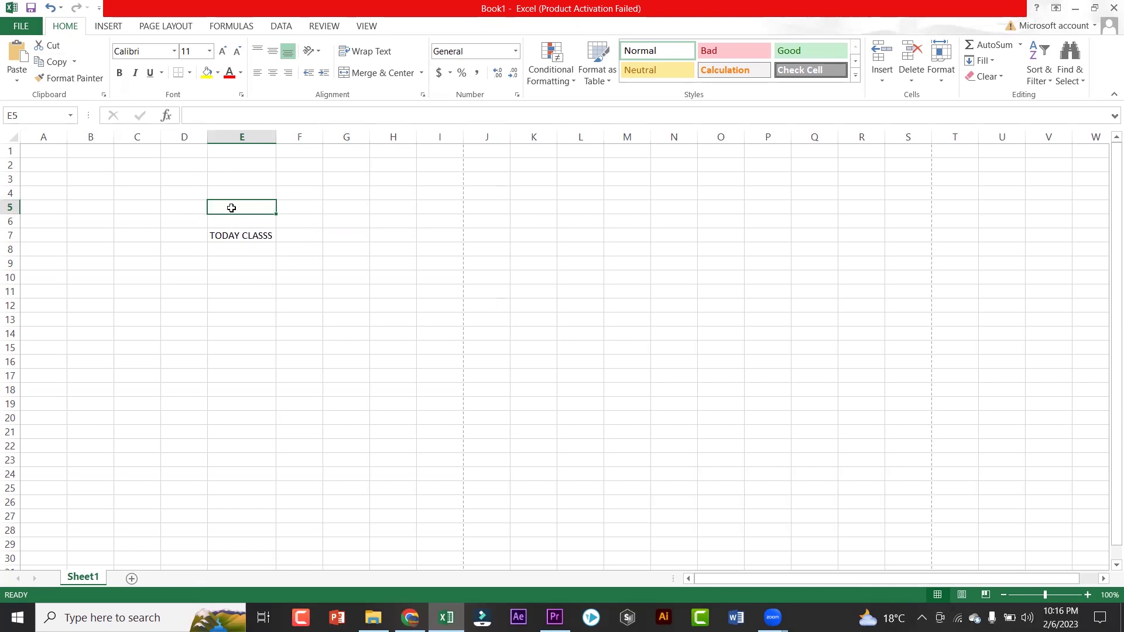
{"action": "left_click", "coordinate": [302, 294]}
{"action": "left_click", "coordinate": [149, 218]}
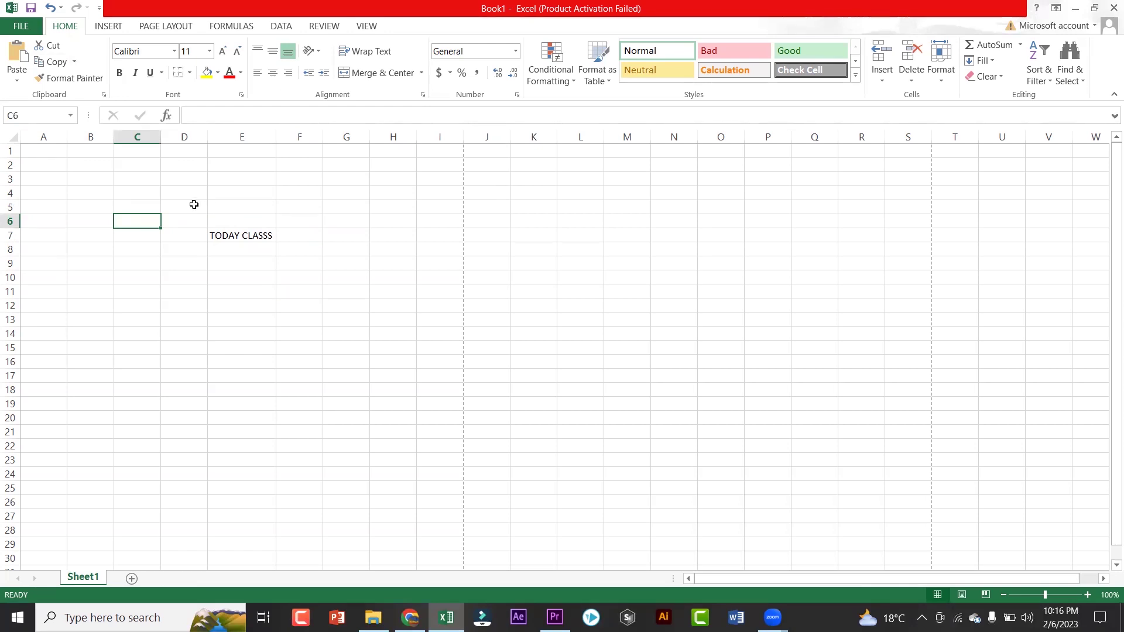
{"action": "key", "text": "Up"}
{"action": "key", "text": "Right"}
{"action": "key", "text": "Right"}
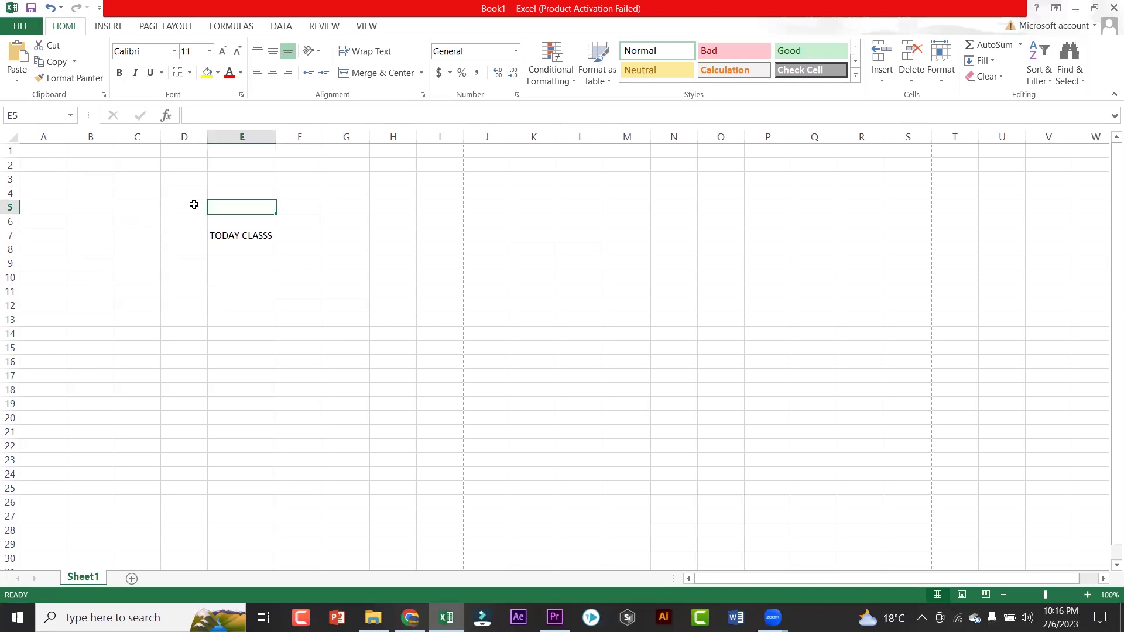
{"action": "left_click", "coordinate": [194, 205]}
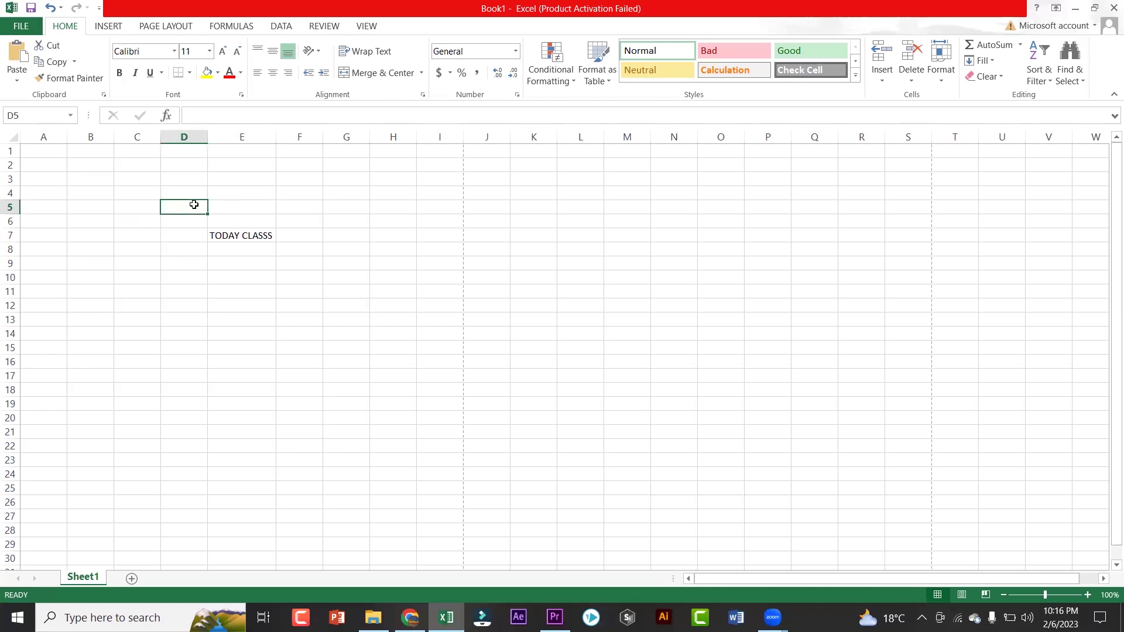
{"action": "left_click", "coordinate": [185, 139]}
{"action": "left_click", "coordinate": [252, 206]}
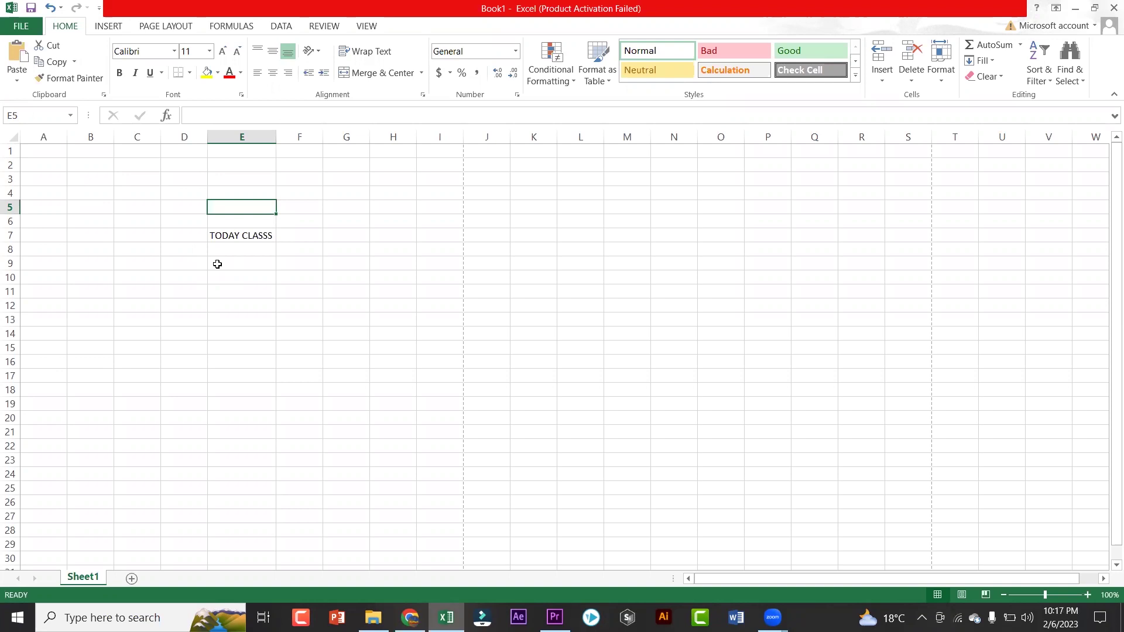
Step: Delete the misspelled TODAY CLASSS text from cell E7 and narrow column E
{"action": "double_click", "coordinate": [267, 235]}
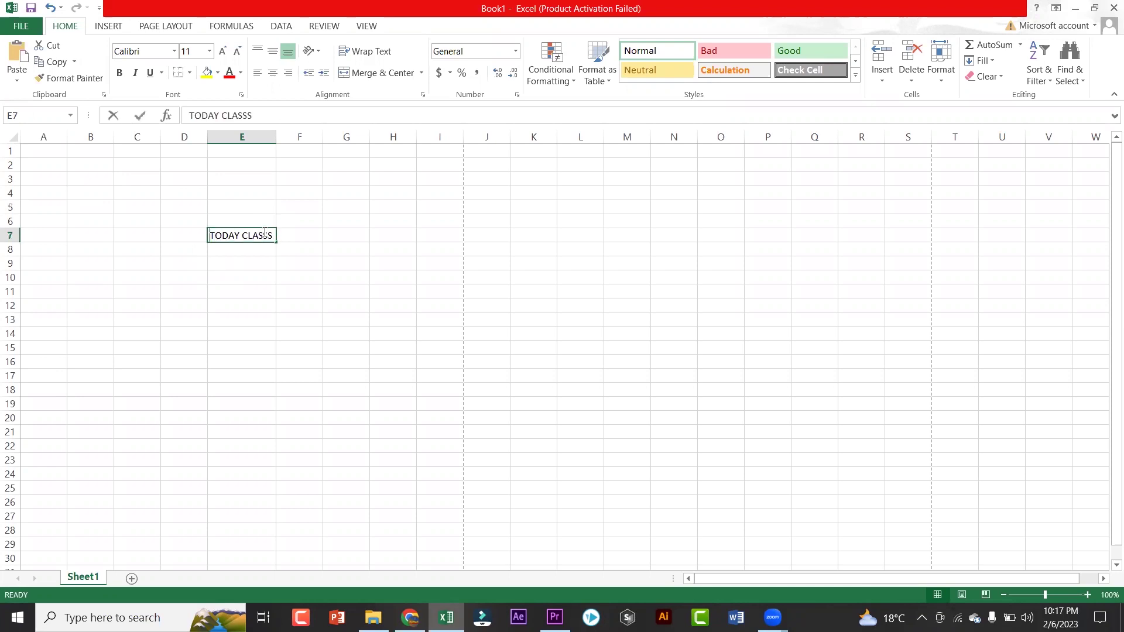
{"action": "left_click_drag", "start_coordinate": [274, 234], "coordinate": [175, 225]}
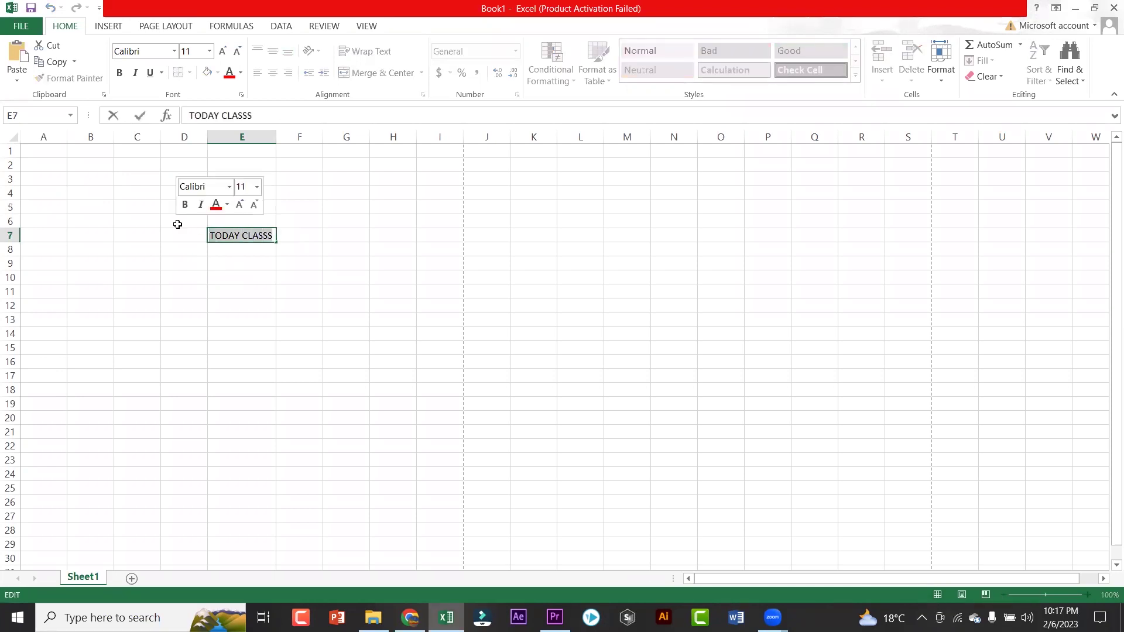
{"action": "key", "text": "BackSpace"}
{"action": "left_click_drag", "start_coordinate": [278, 136], "coordinate": [246, 213]}
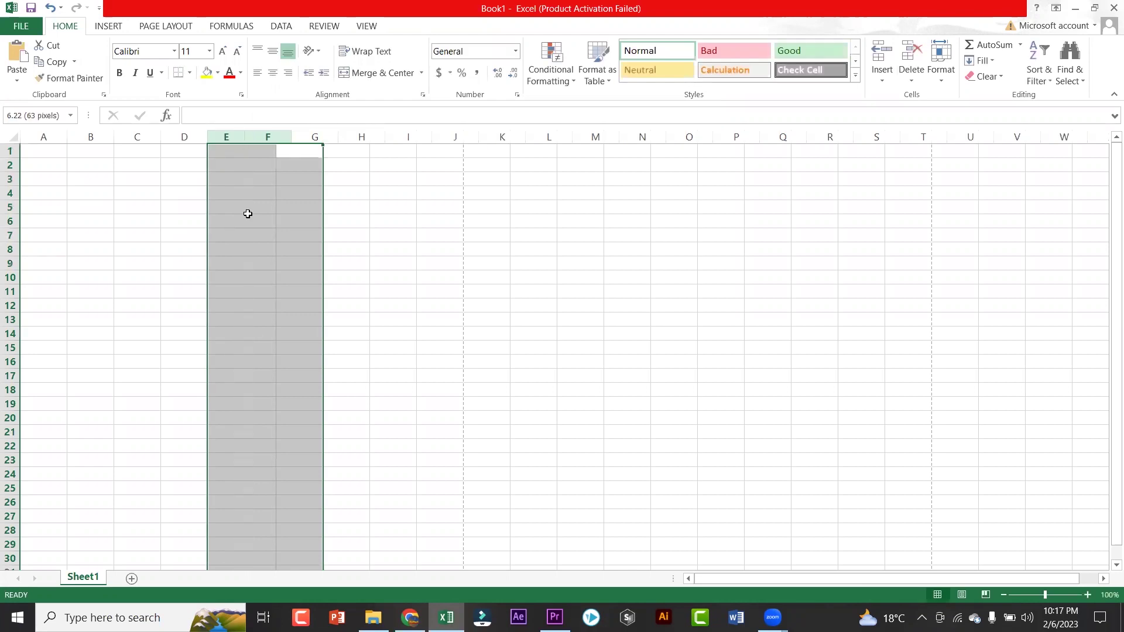
Step: Enter the text TODAY CLASS in cell E6
{"action": "left_click", "coordinate": [228, 224]}
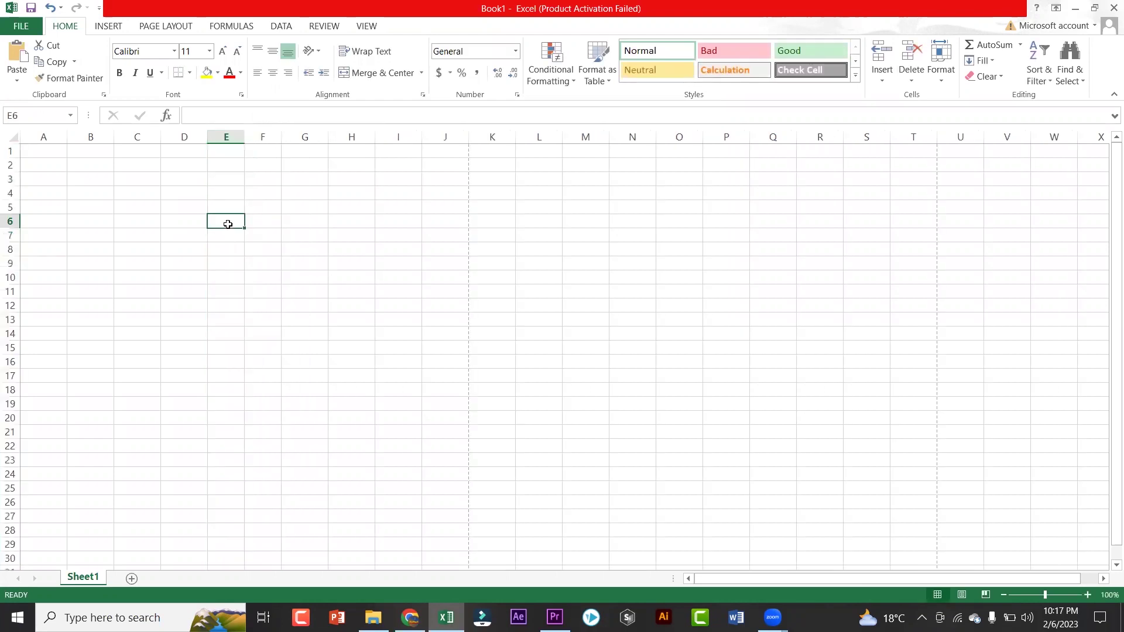
{"action": "type", "text": "TODAY COA"}
{"action": "key", "text": "BackSpace"}
{"action": "key", "text": "BackSpace"}
{"action": "type", "text": "LASS"}
{"action": "left_click", "coordinate": [233, 223]}
{"action": "left_click", "coordinate": [254, 261]}
Step: AutoFit column E to the width of the TODAY CLASS text in cell E6
{"action": "left_click", "coordinate": [226, 208]}
{"action": "left_click", "coordinate": [224, 224]}
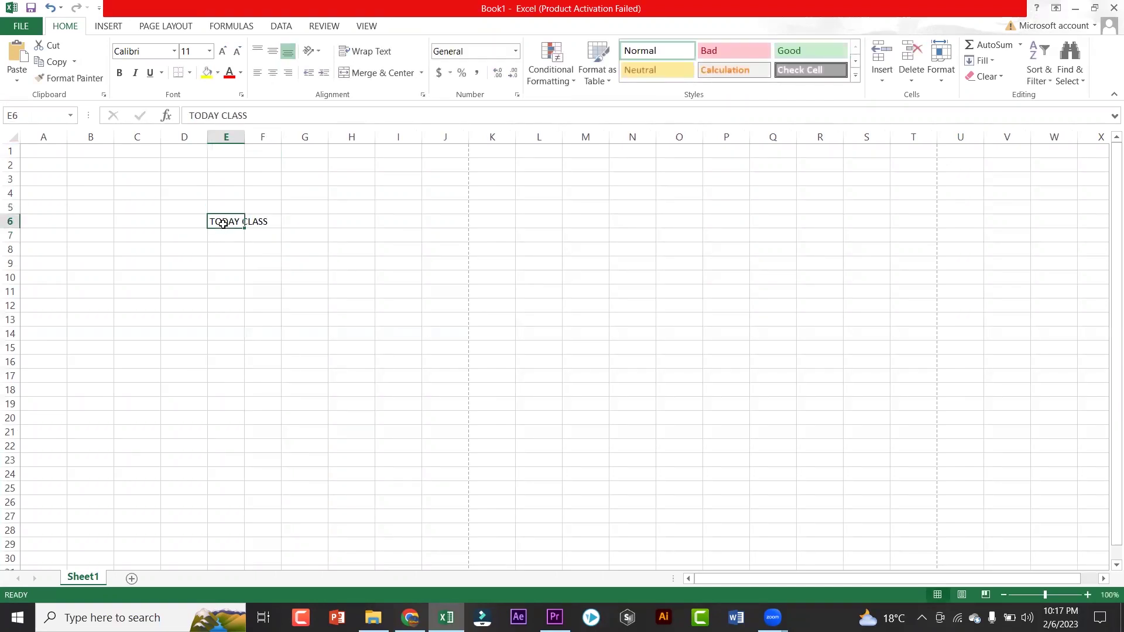
{"action": "mouse_move", "coordinate": [244, 137]}
{"action": "left_mouse_down"}
{"action": "mouse_move", "coordinate": [271, 137]}
{"action": "mouse_move", "coordinate": [243, 138]}
{"action": "left_mouse_up"}
{"action": "double_click", "coordinate": [243, 139]}
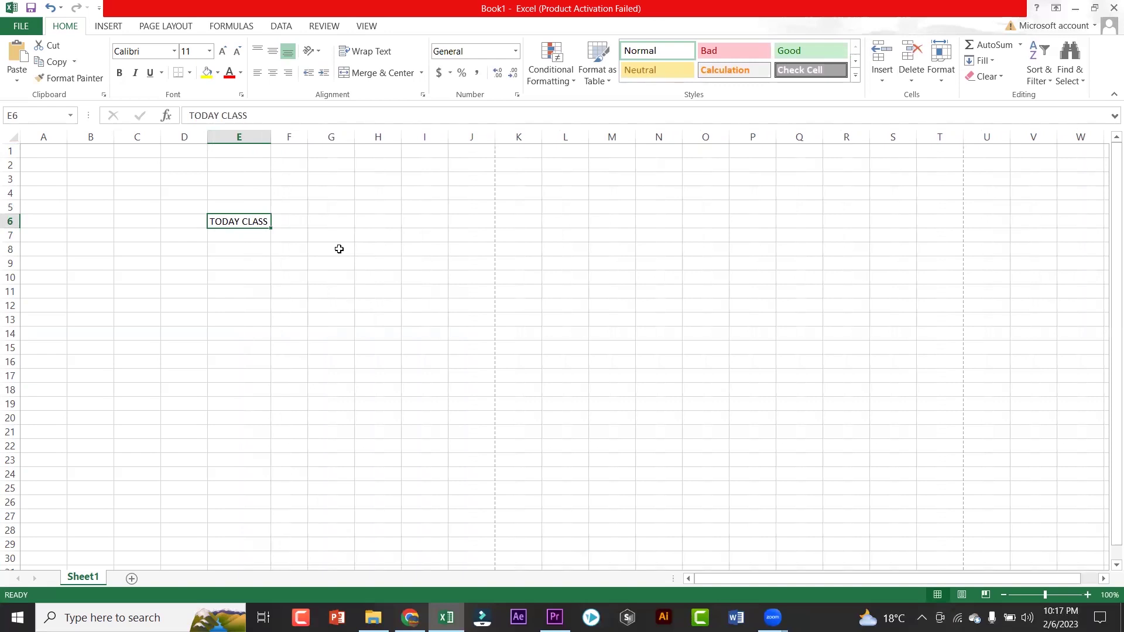
{"action": "left_click", "coordinate": [335, 308]}
Step: Set the font size of the TODAY CLASS text in cell E6 to 36
{"action": "left_click", "coordinate": [239, 225]}
{"action": "left_click", "coordinate": [210, 52]}
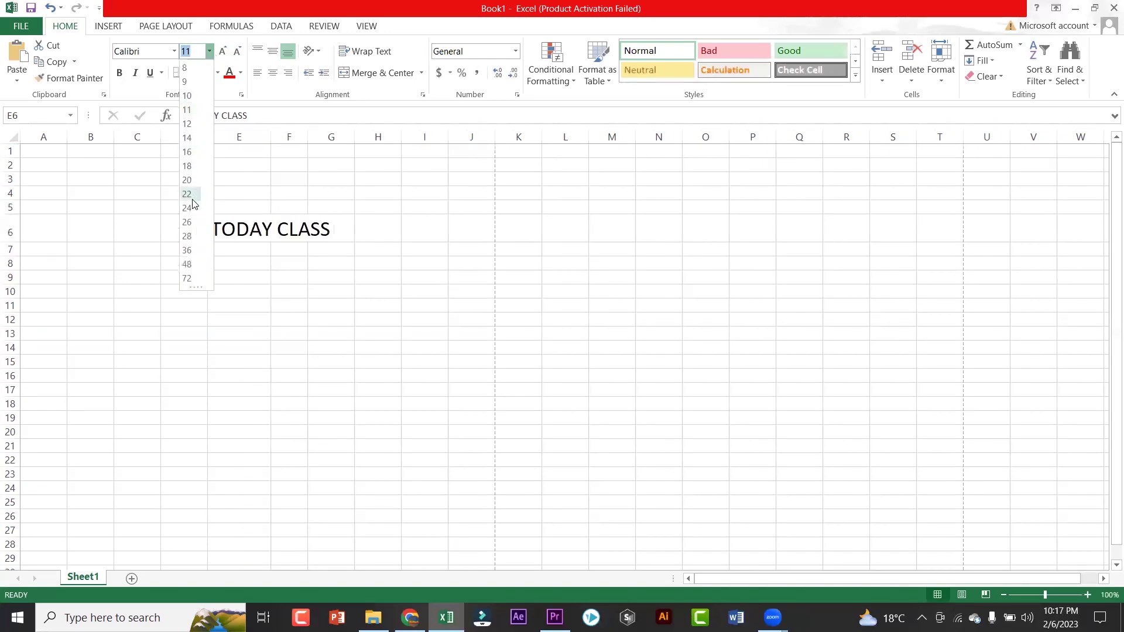
{"action": "left_click", "coordinate": [188, 251]}
{"action": "left_click", "coordinate": [359, 272]}
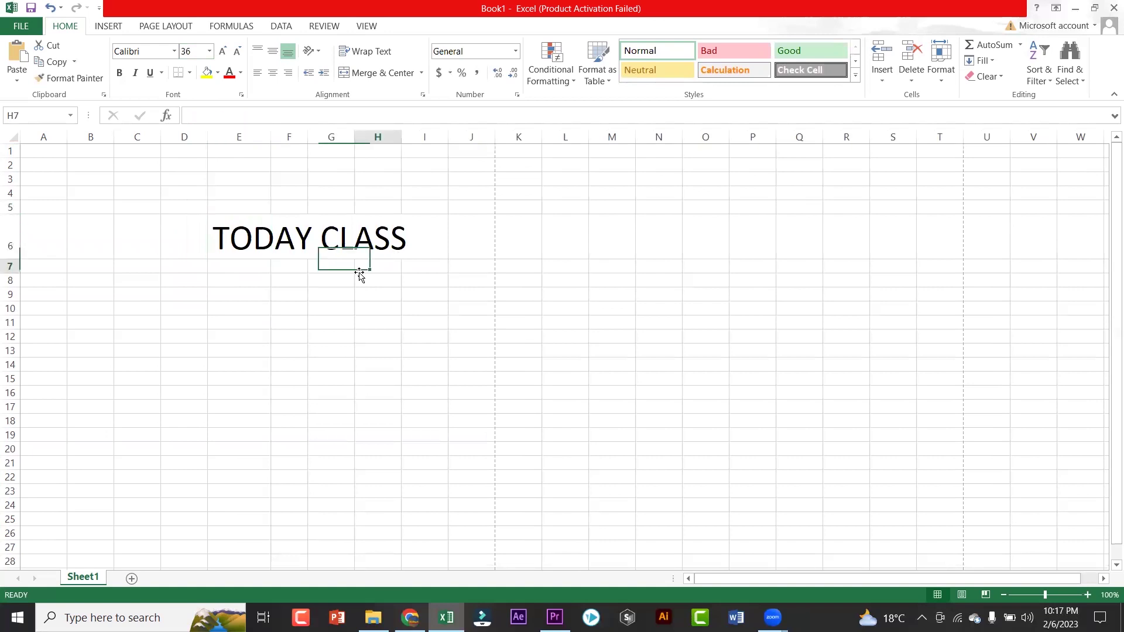
Step: AutoFit column E so the enlarged TODAY CLASS text fits within its own cell
{"action": "left_click", "coordinate": [257, 237]}
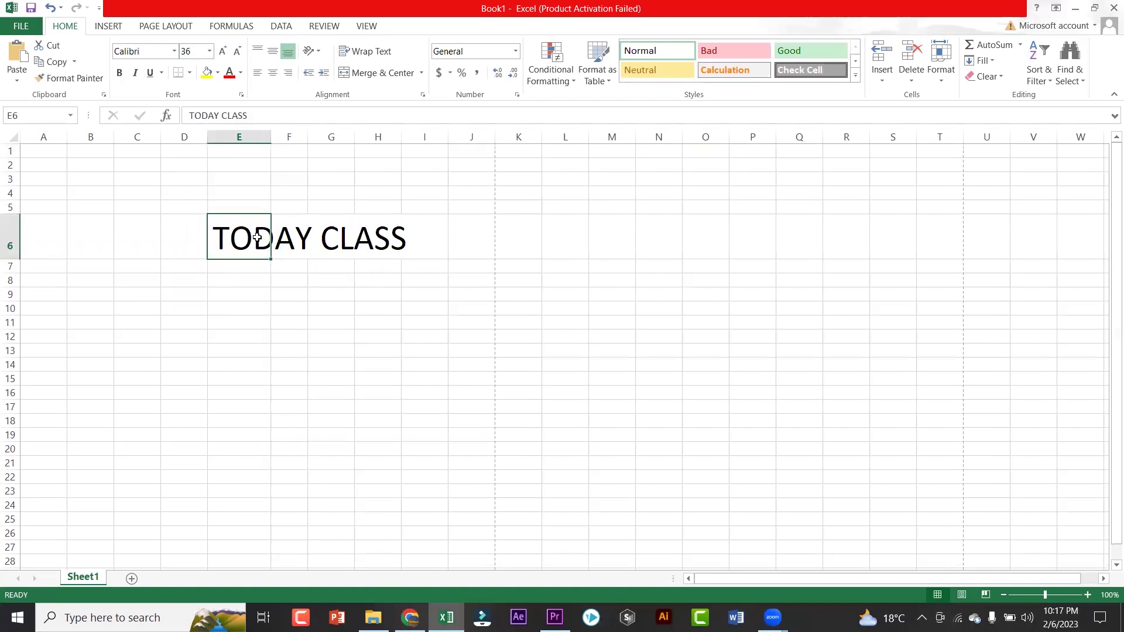
{"action": "left_click_drag", "start_coordinate": [285, 241], "coordinate": [434, 245]}
{"action": "left_click", "coordinate": [430, 300]}
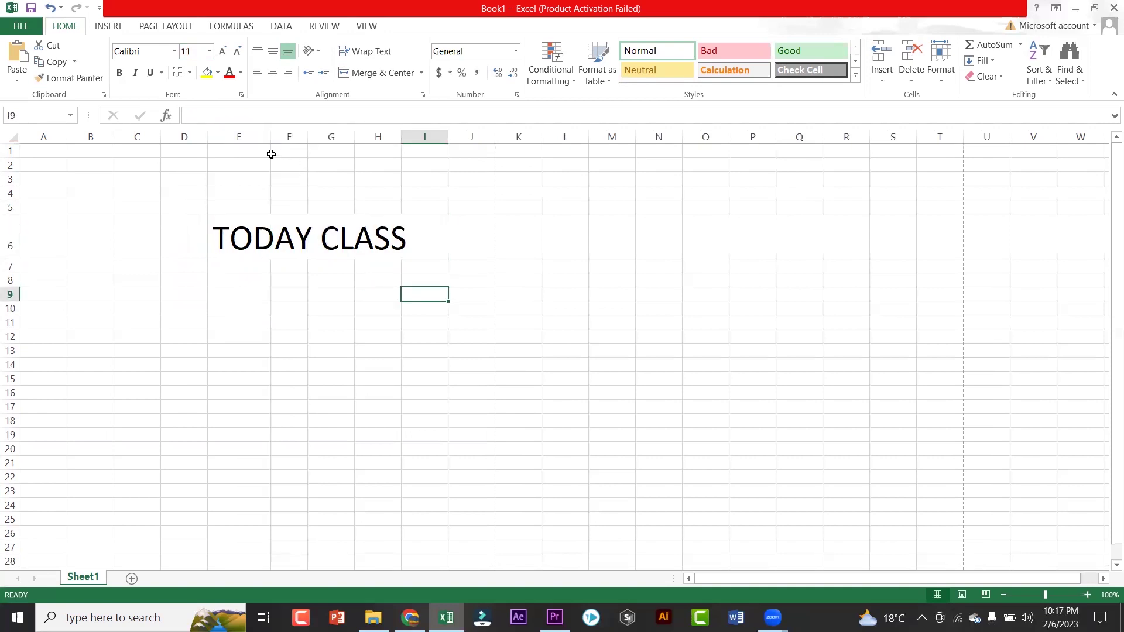
{"action": "double_click", "coordinate": [270, 133]}
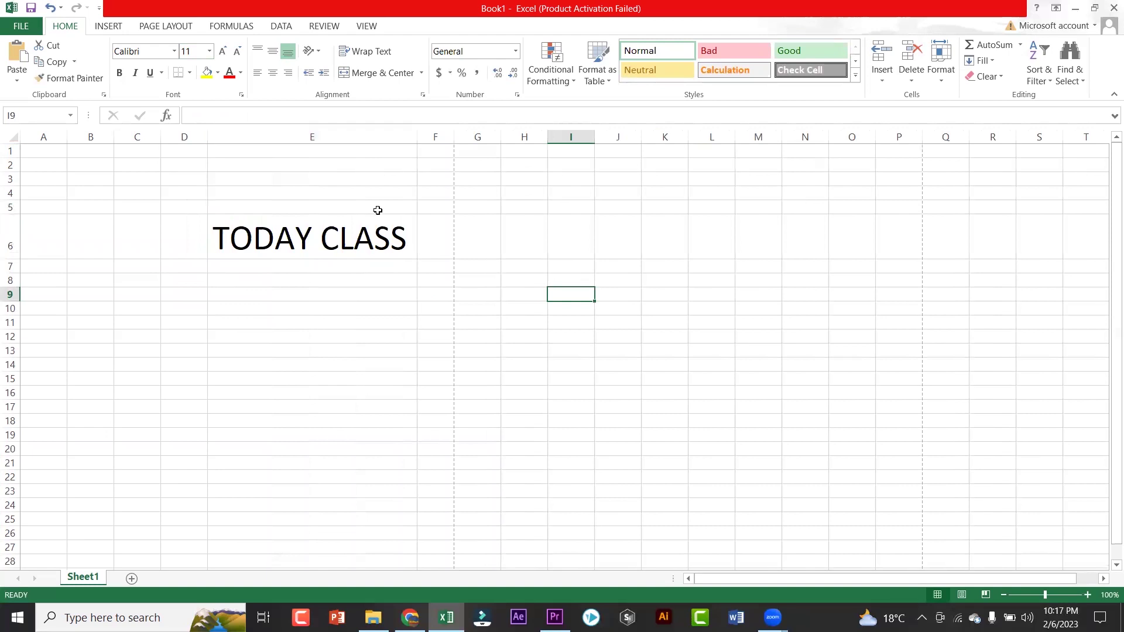
Step: Reduce the font size of the TODAY CLASS text in cell E6 to 24
{"action": "left_click", "coordinate": [384, 243]}
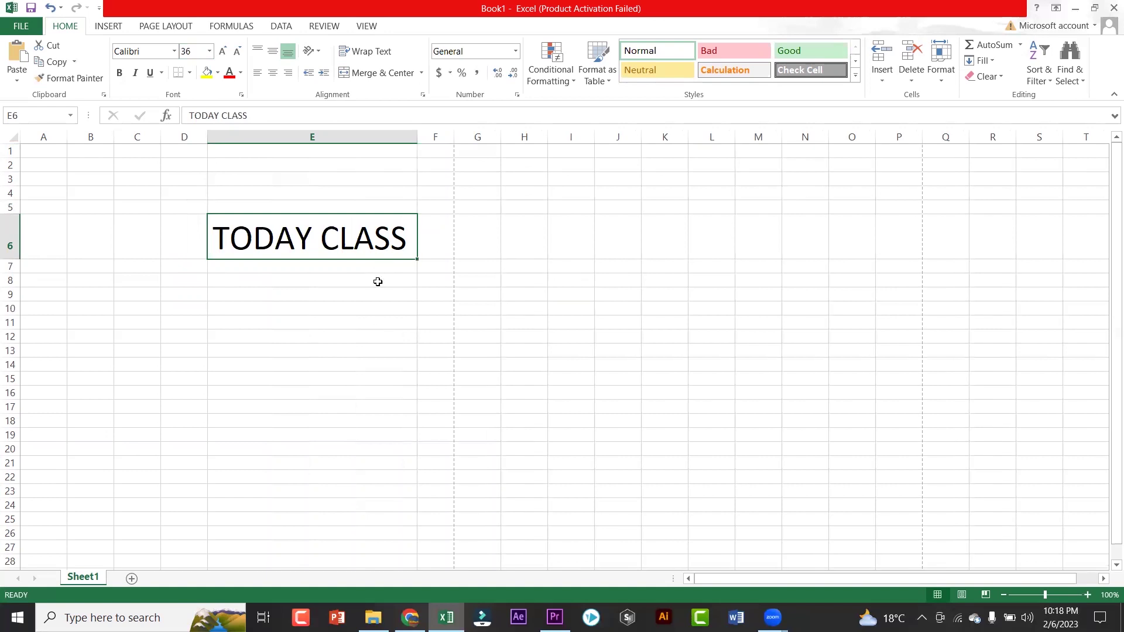
{"action": "left_click", "coordinate": [237, 56]}
{"action": "left_click", "coordinate": [238, 56]}
{"action": "left_click", "coordinate": [238, 56]}
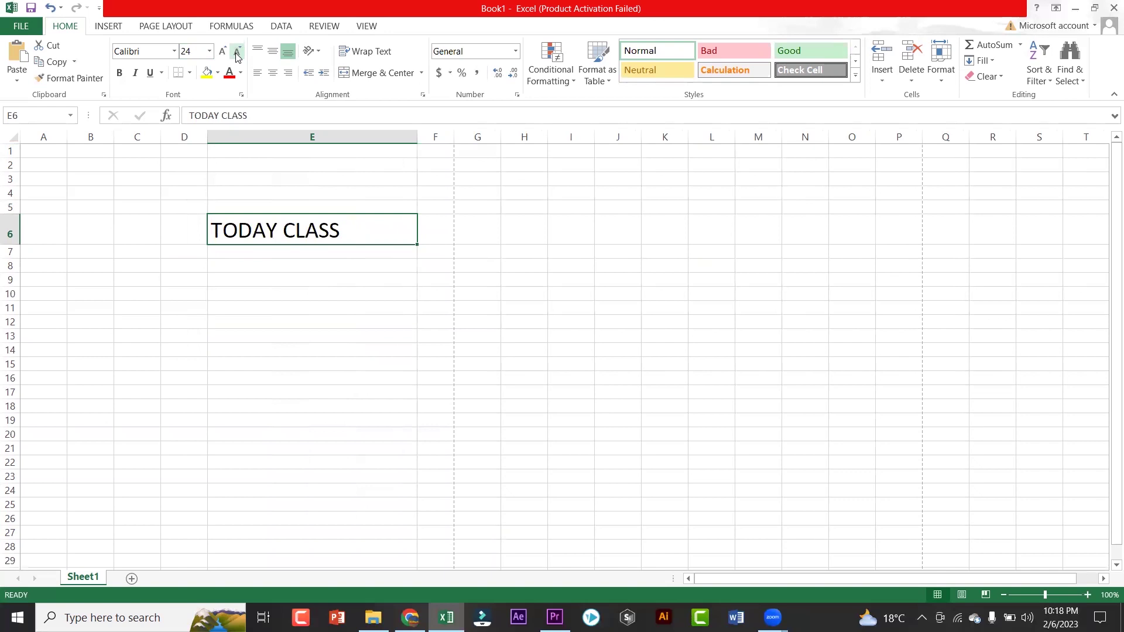
Step: Centre the text in cell E6 horizontally with top alignment and make row 6 much taller
{"action": "left_click", "coordinate": [272, 73]}
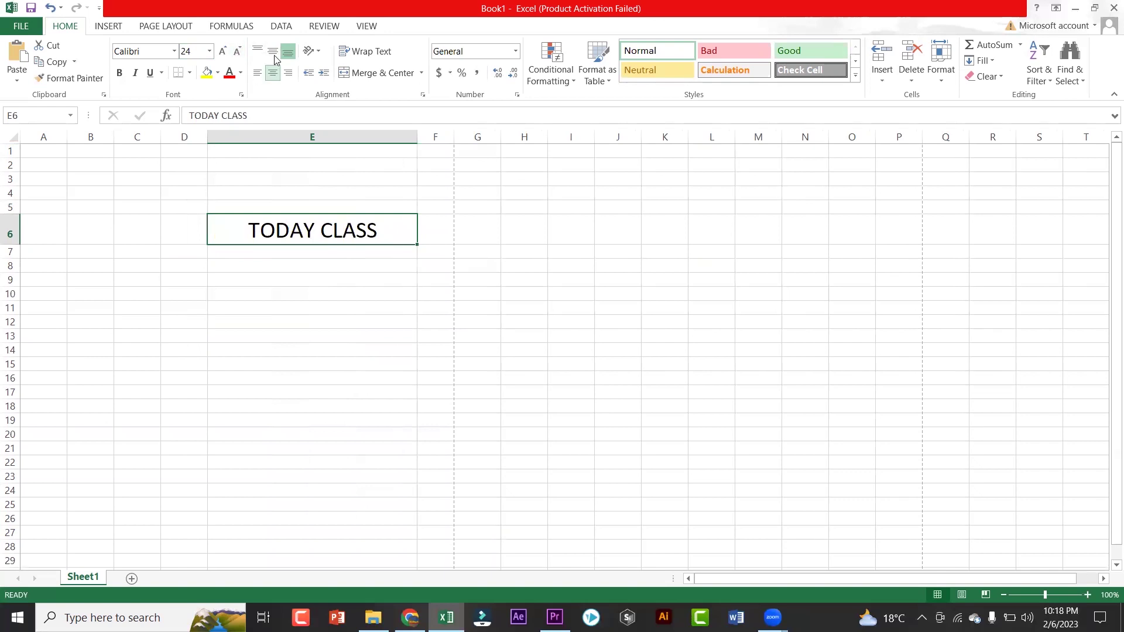
{"action": "left_click", "coordinate": [257, 51]}
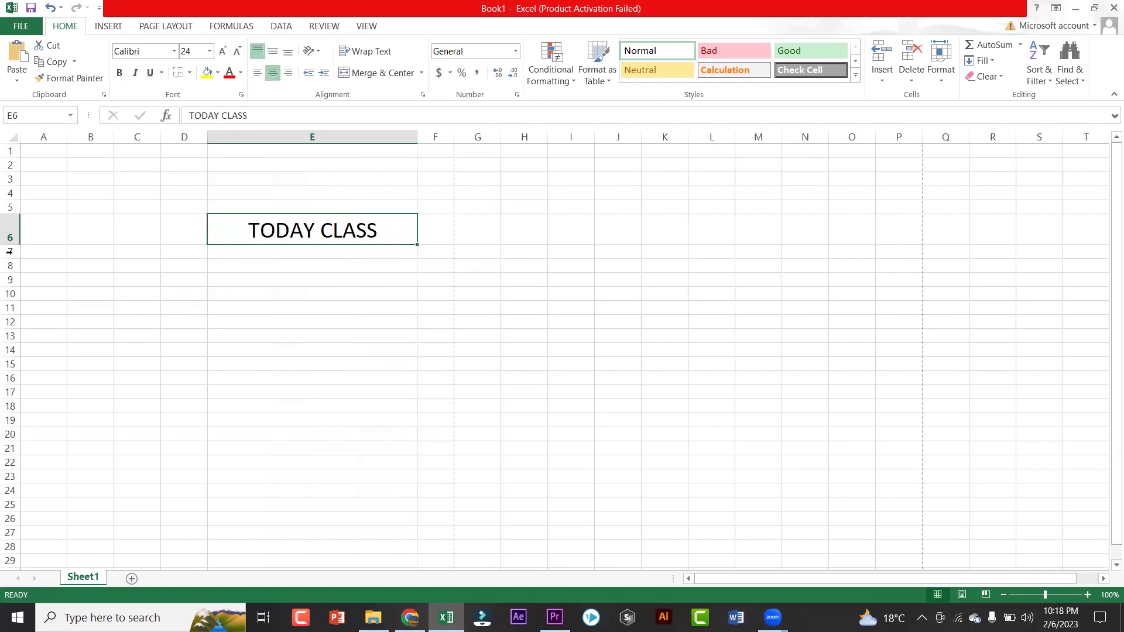
{"action": "left_click_drag", "start_coordinate": [10, 245], "coordinate": [10, 297]}
Step: Try the different vertical and horizontal alignments on cell E6, finishing with middle and centre alignment
{"action": "left_click", "coordinate": [274, 54]}
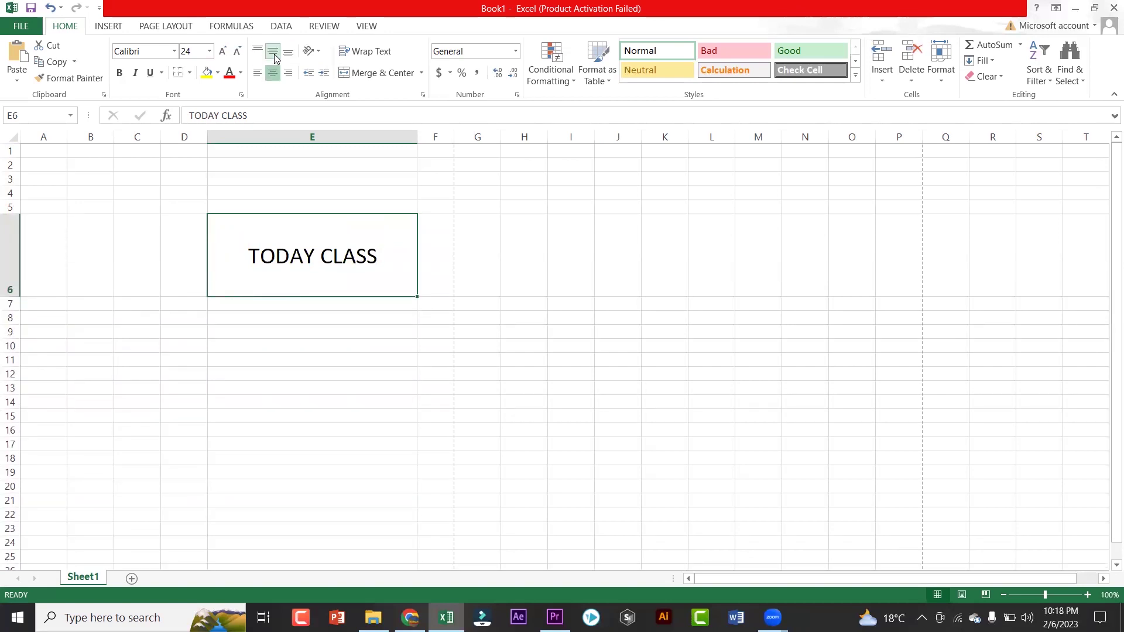
{"action": "left_click", "coordinate": [287, 53]}
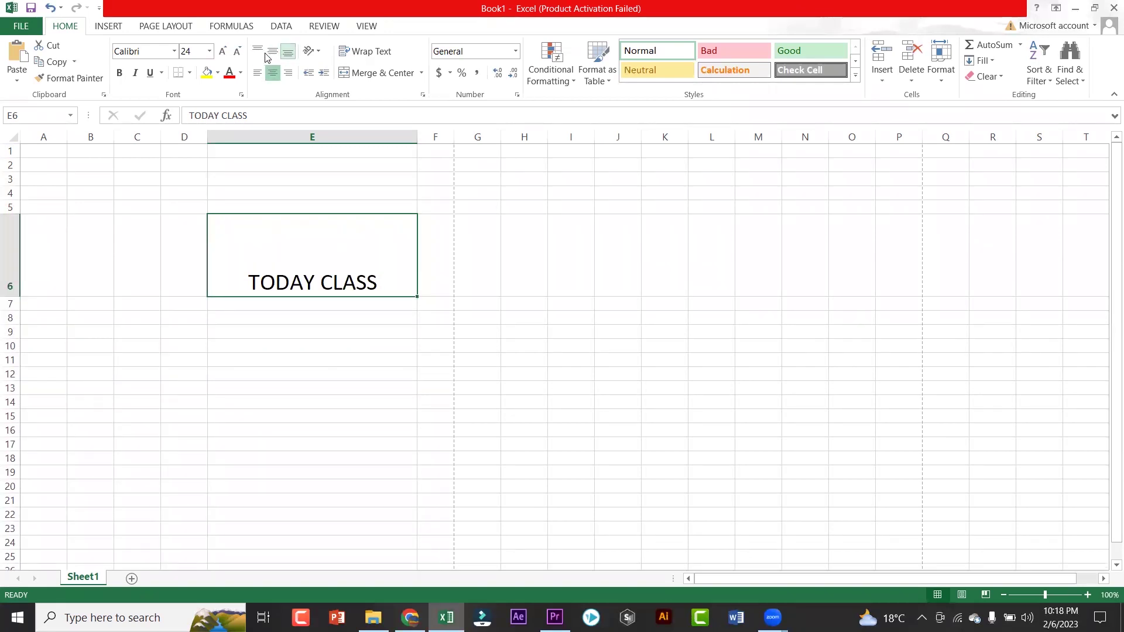
{"action": "left_click", "coordinate": [259, 51]}
{"action": "left_click", "coordinate": [258, 73]}
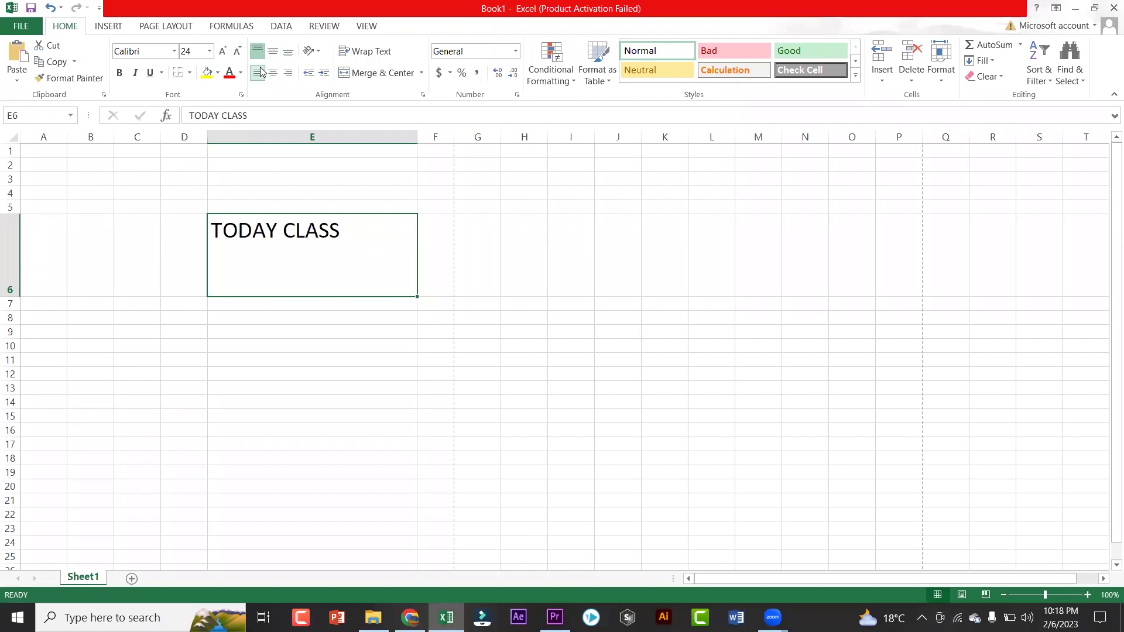
{"action": "left_click", "coordinate": [272, 73]}
{"action": "left_click", "coordinate": [288, 73]}
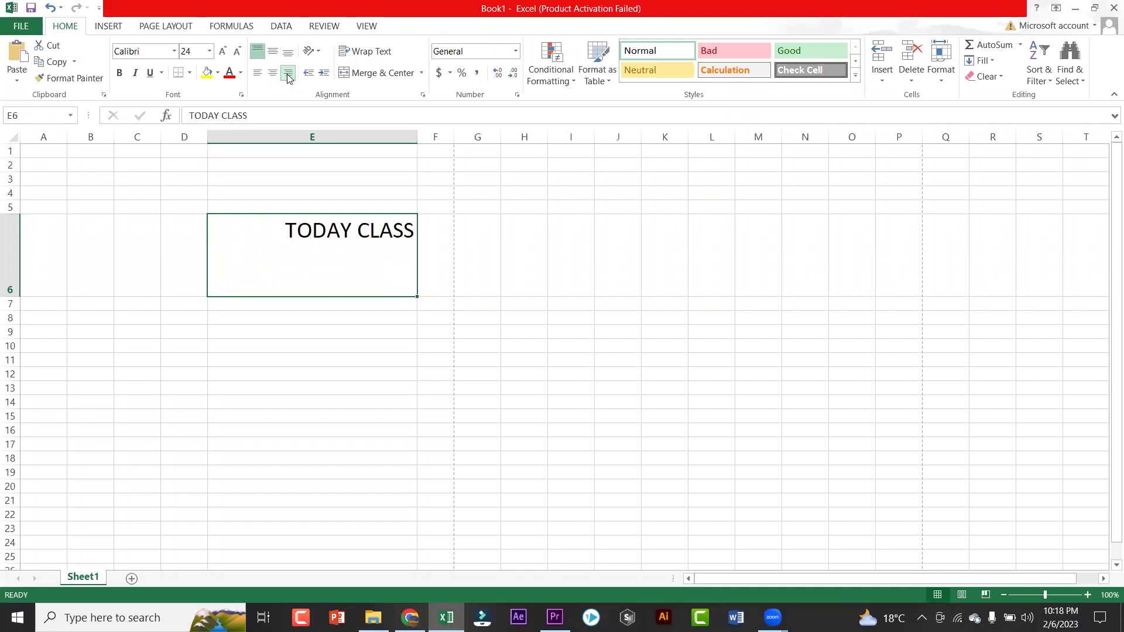
{"action": "left_click", "coordinate": [276, 74]}
{"action": "left_click", "coordinate": [273, 51]}
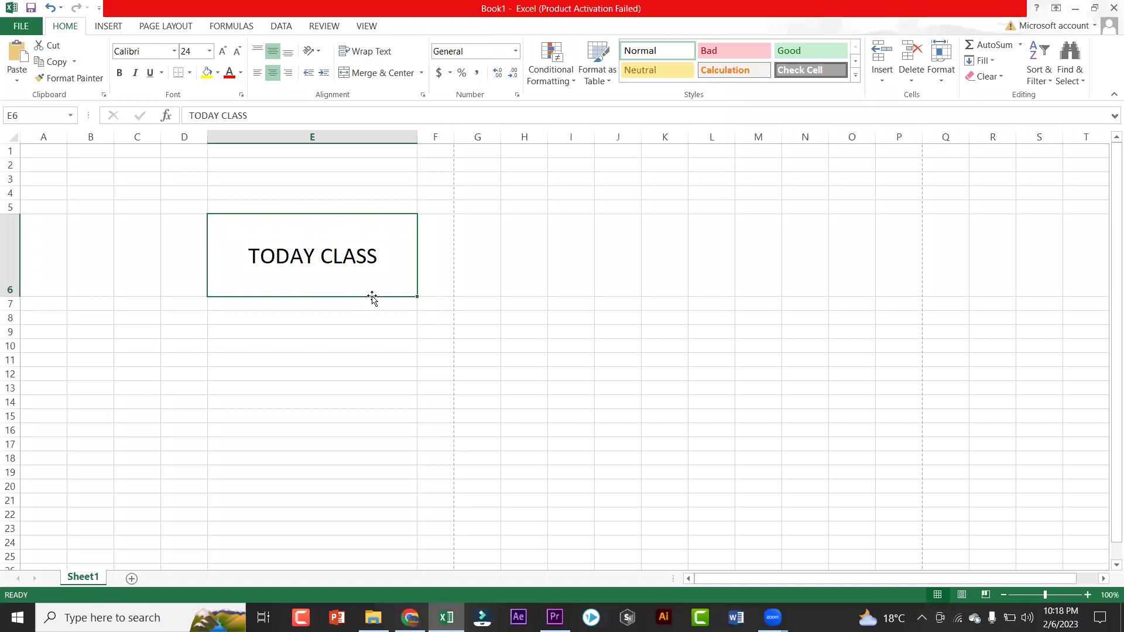
Step: Make the TODAY CLASS text bold, trying italic and underline and switching both off again
{"action": "left_click", "coordinate": [118, 74]}
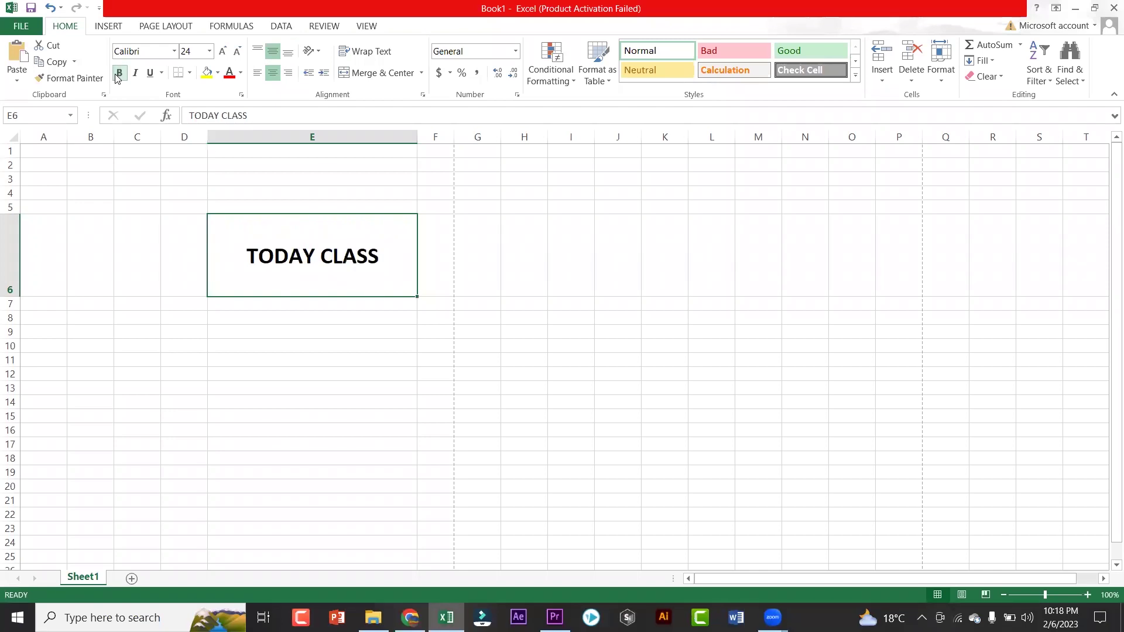
{"action": "left_click", "coordinate": [135, 74]}
{"action": "left_click", "coordinate": [148, 78]}
{"action": "left_click", "coordinate": [149, 74]}
{"action": "left_click", "coordinate": [135, 73]}
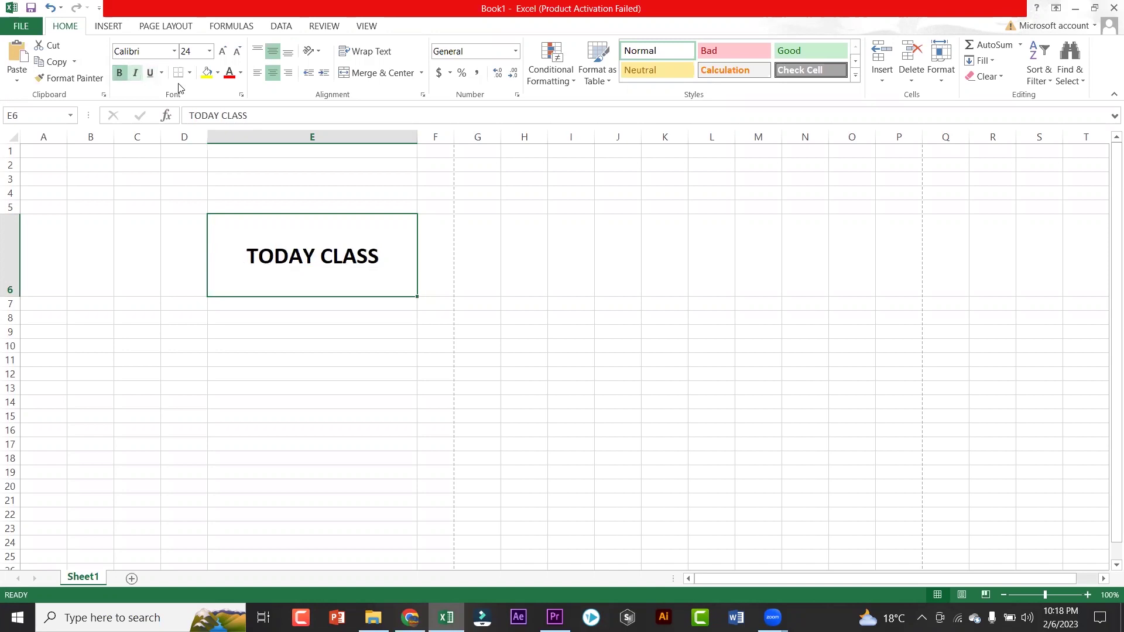
Step: Add a bottom border to the TODAY CLASS cell E6 and check it with the cell deselected
{"action": "left_click", "coordinate": [189, 74]}
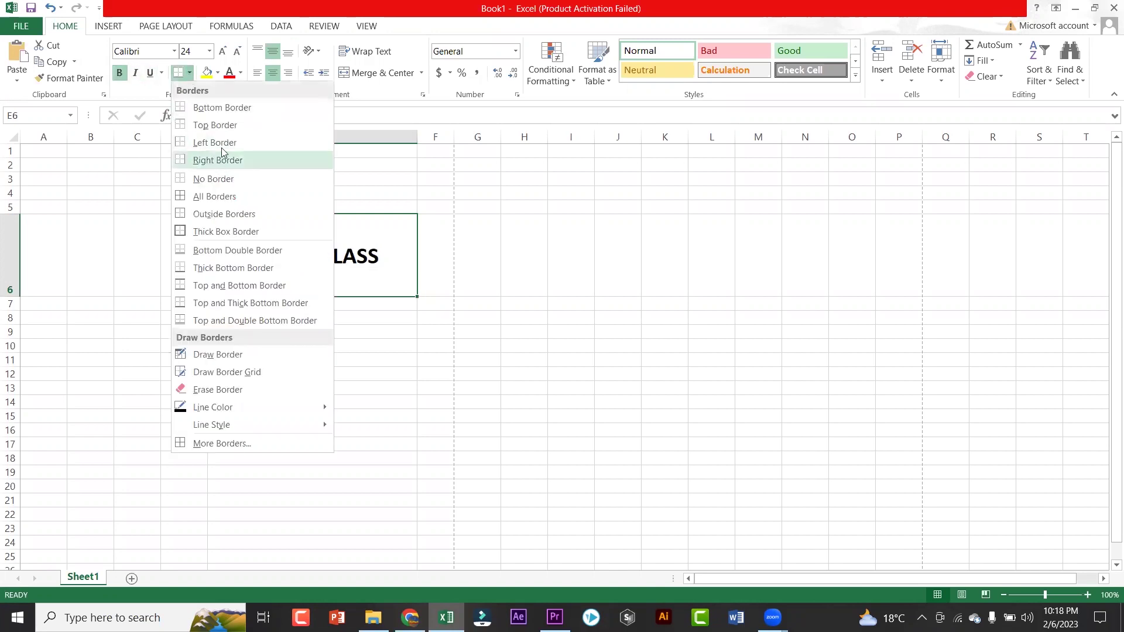
{"action": "left_click", "coordinate": [238, 115]}
{"action": "left_click", "coordinate": [397, 344]}
{"action": "left_click", "coordinate": [366, 278]}
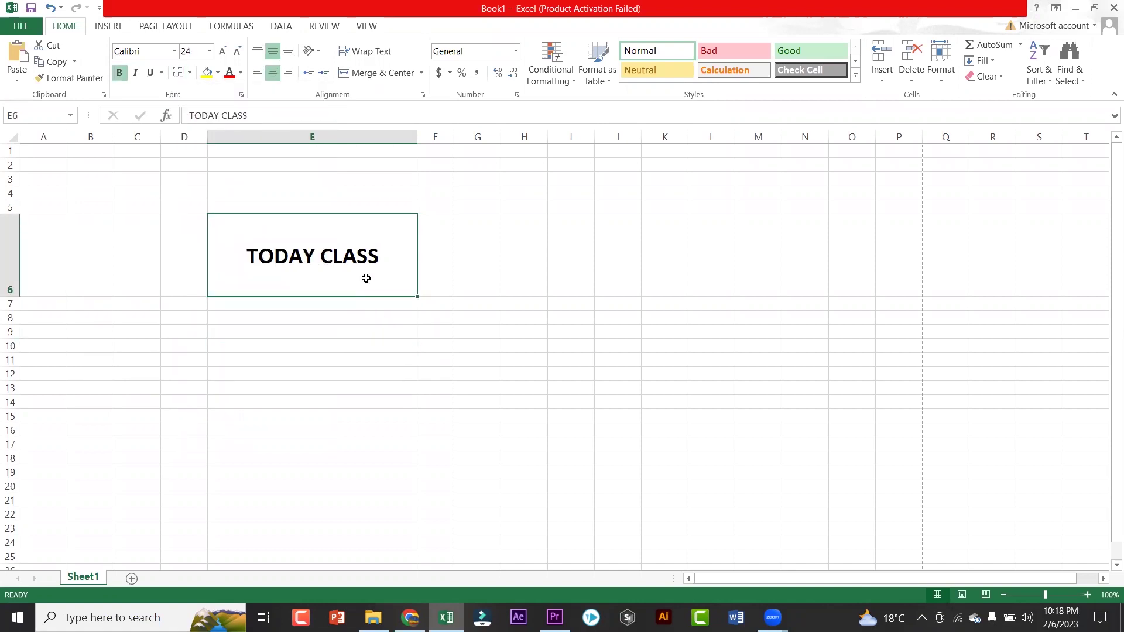
Step: Add a top border to the TODAY CLASS cell E6 and check it with the cell deselected
{"action": "left_click", "coordinate": [190, 73]}
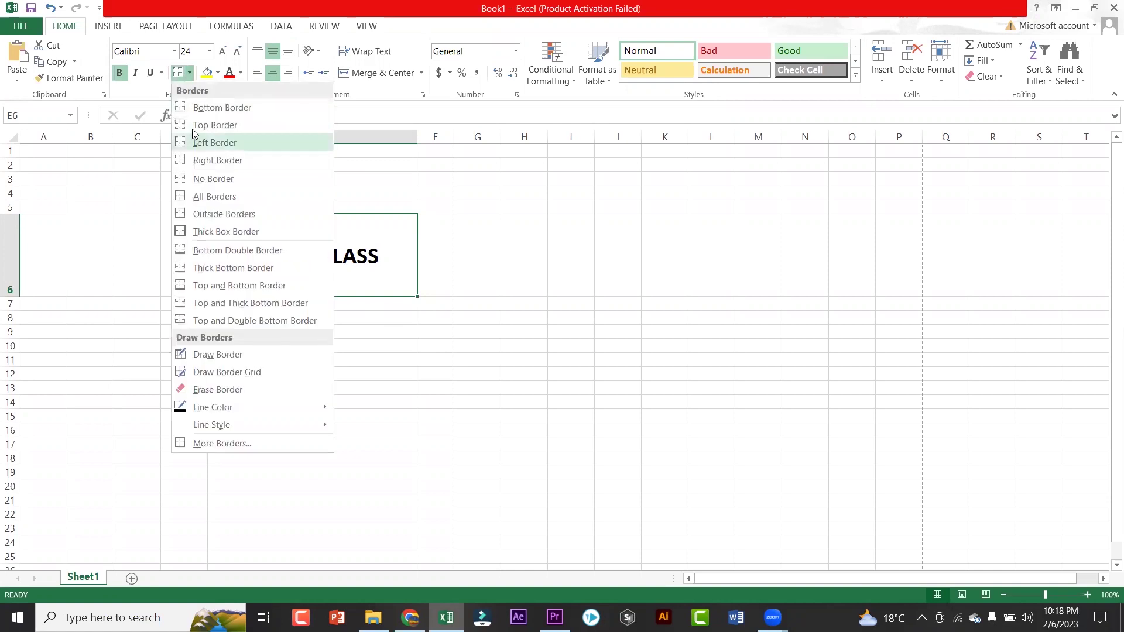
{"action": "left_click", "coordinate": [194, 127]}
{"action": "left_click", "coordinate": [313, 360]}
{"action": "left_click", "coordinate": [315, 265]}
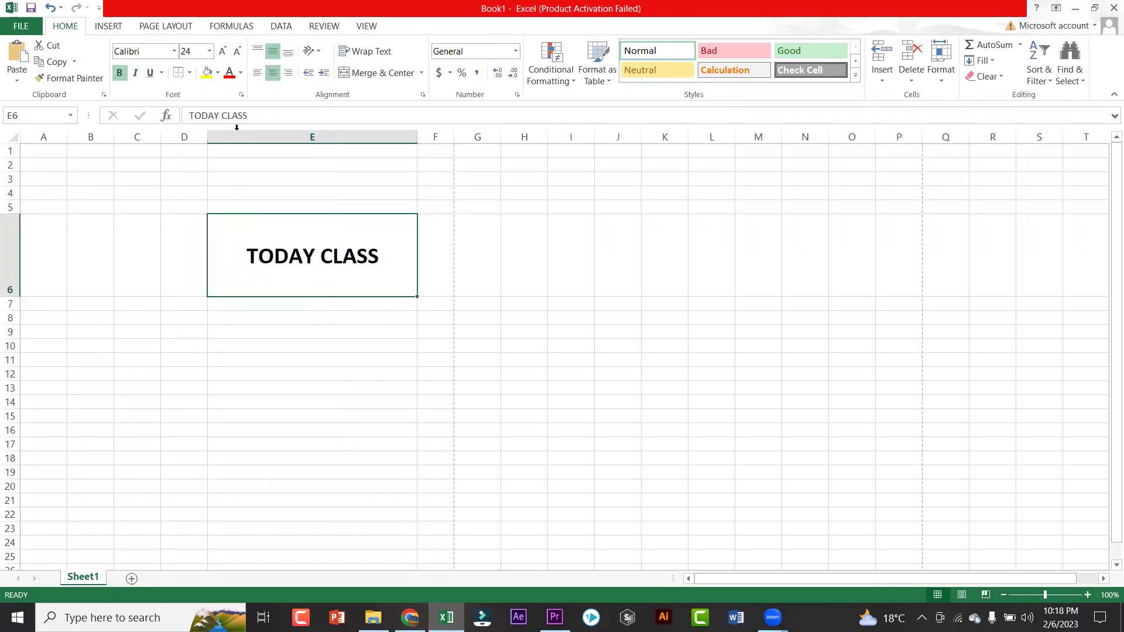
Step: Add a left border to the TODAY CLASS cell E6 and check it with the cell deselected
{"action": "left_click", "coordinate": [190, 73]}
{"action": "left_click", "coordinate": [188, 144]}
{"action": "left_click", "coordinate": [247, 309]}
{"action": "left_click", "coordinate": [282, 273]}
Step: Add a right border to the TODAY CLASS cell E6 and check it with the cell deselected
{"action": "left_click", "coordinate": [190, 73]}
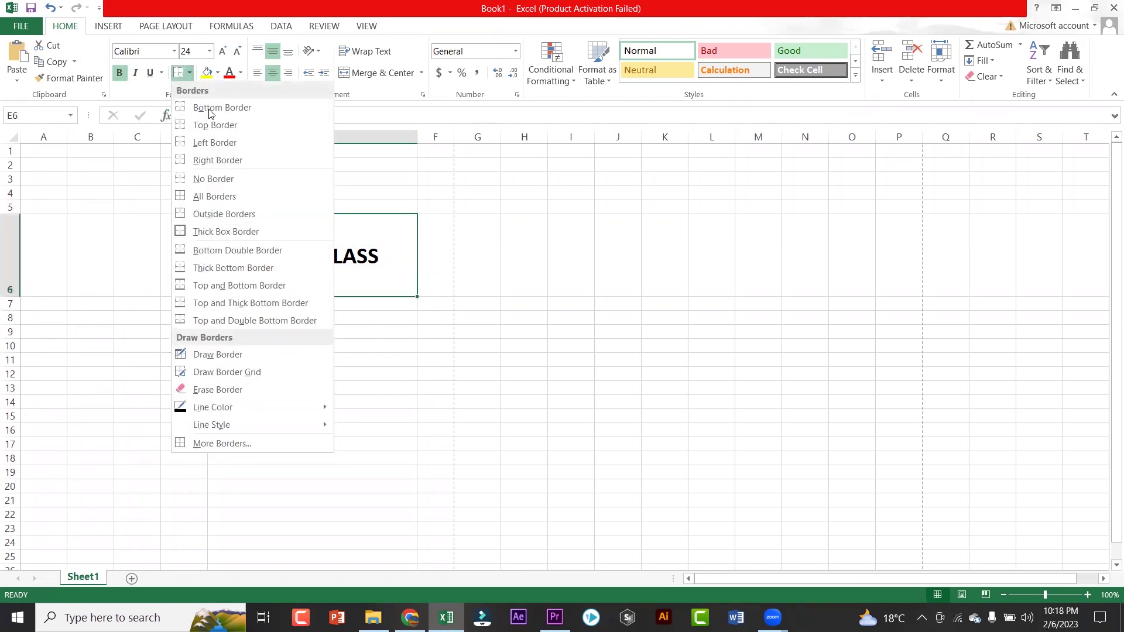
{"action": "left_click", "coordinate": [236, 161]}
{"action": "left_click", "coordinate": [328, 305]}
{"action": "left_click", "coordinate": [296, 252]}
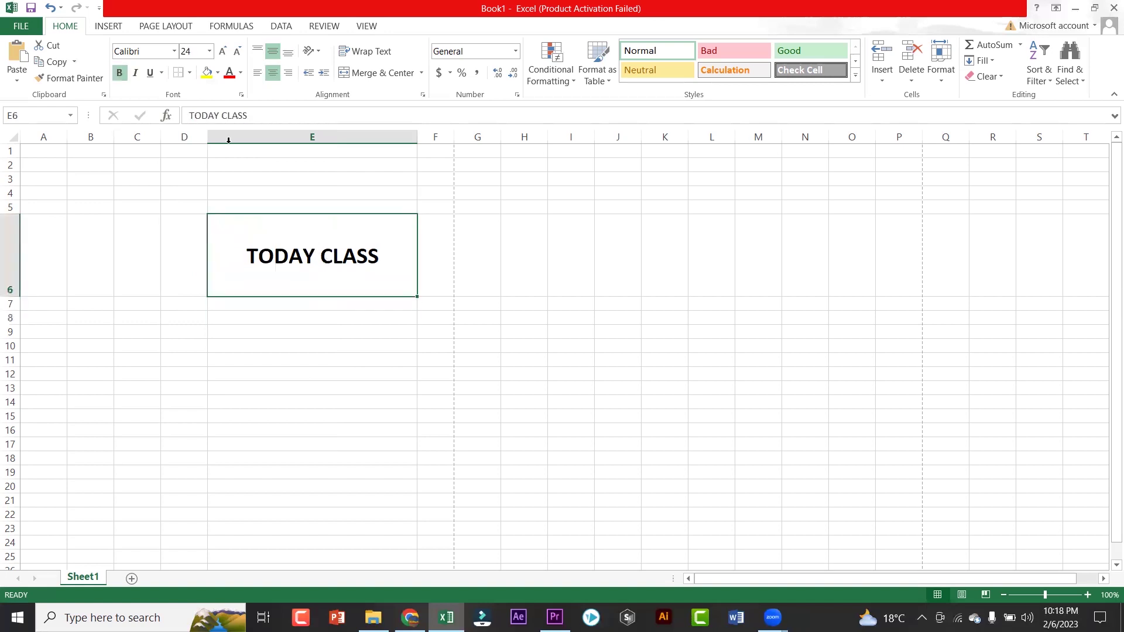
Step: Apply all borders to the TODAY CLASS cell E6 and check them with the cell deselected
{"action": "left_click", "coordinate": [190, 75]}
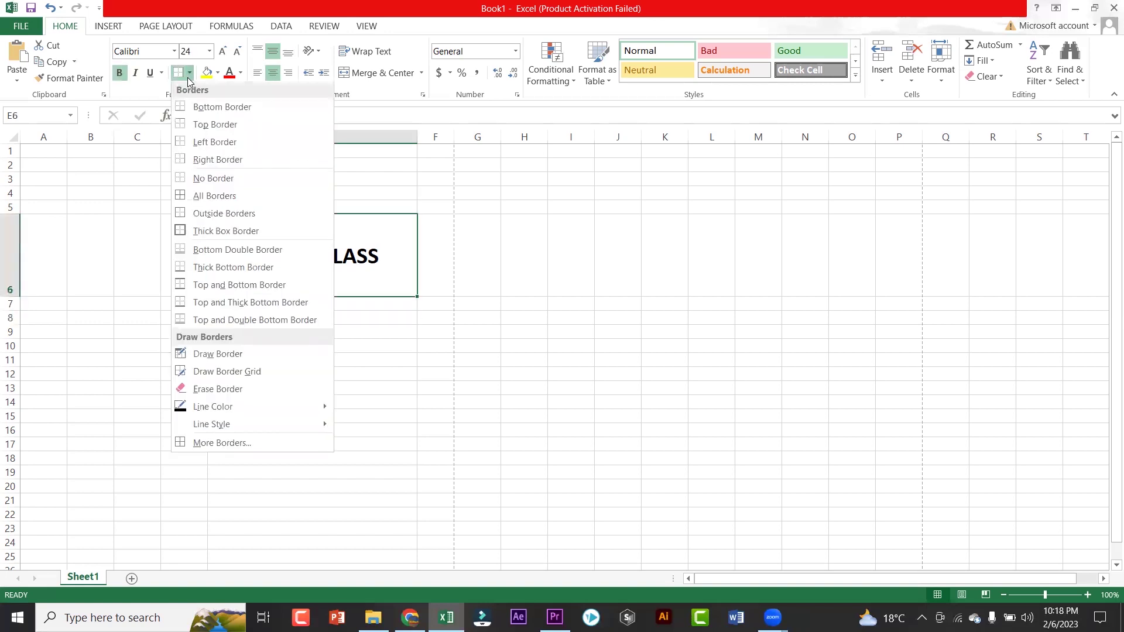
{"action": "left_click", "coordinate": [212, 200]}
{"action": "left_click", "coordinate": [292, 341]}
{"action": "left_click", "coordinate": [311, 260]}
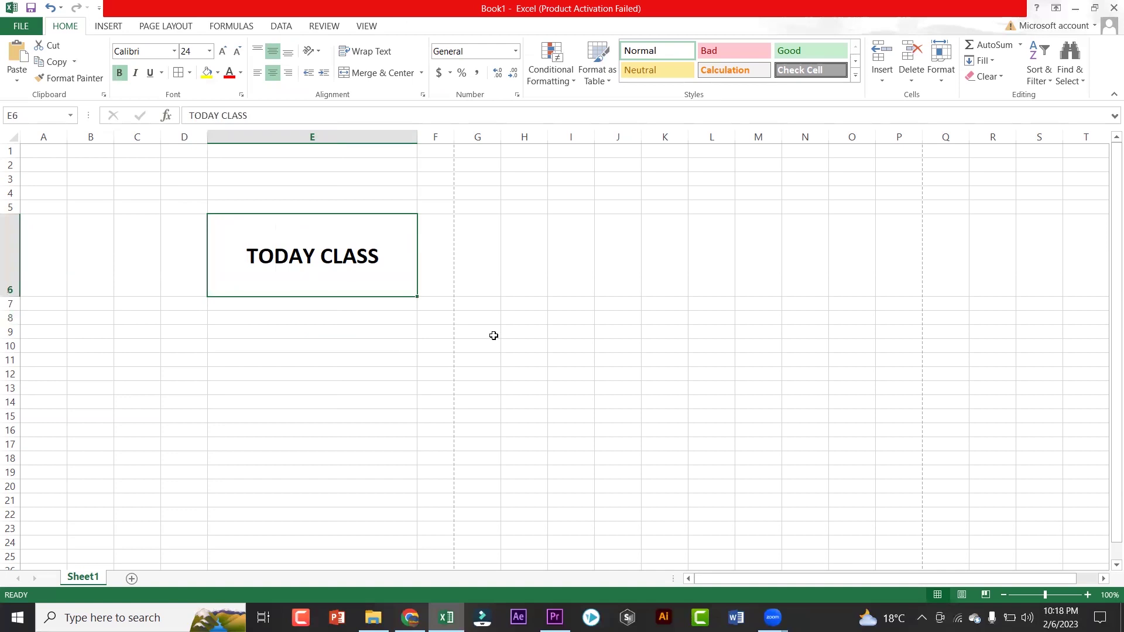
Step: Fill the TODAY CLASS cell E6 with yellow and set its text colour to light blue
{"action": "left_click", "coordinate": [207, 73]}
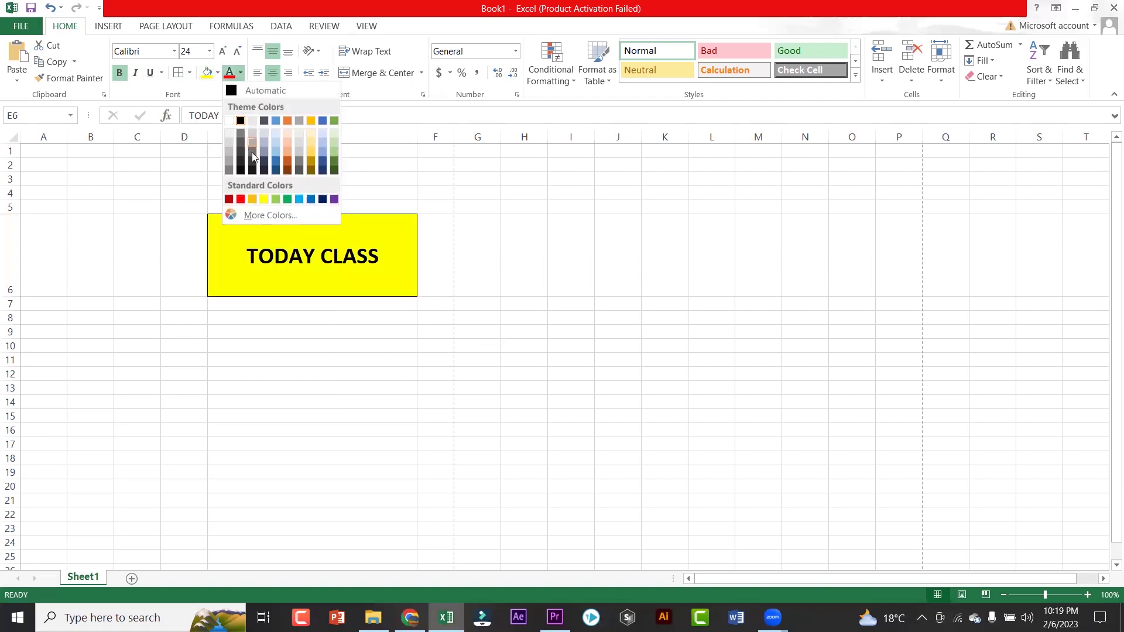
{"action": "left_click", "coordinate": [300, 200]}
{"action": "left_click", "coordinate": [539, 278]}
{"action": "left_click", "coordinate": [365, 270]}
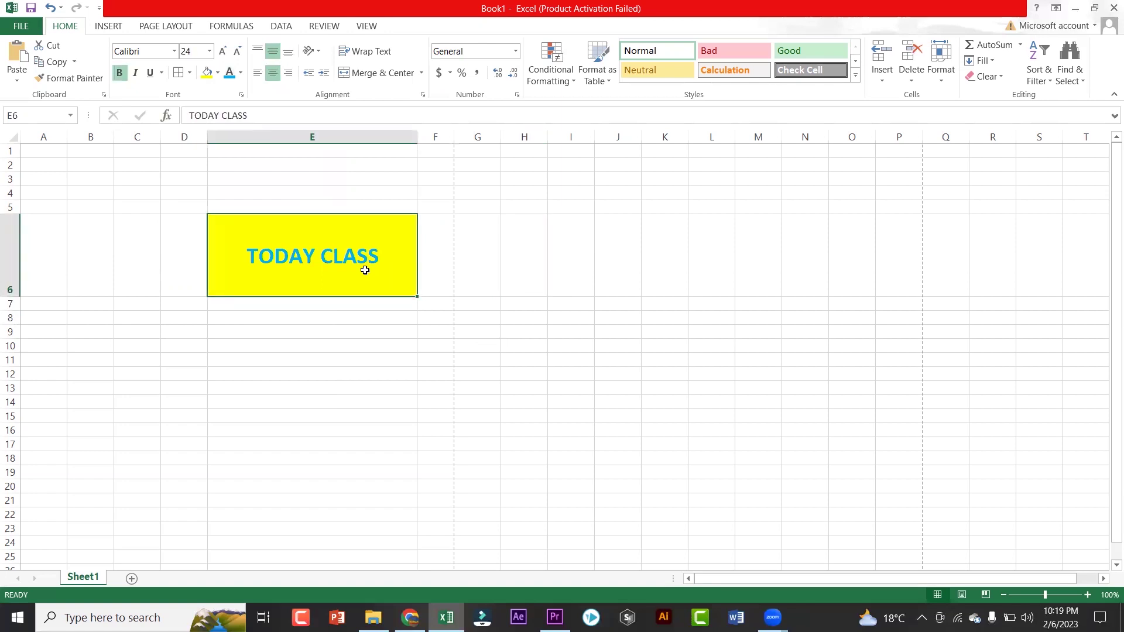
Step: Try the Angle Clockwise, Vertical Text and Rotate Text Down orientations on the TODAY CLASS text in E6
{"action": "left_click", "coordinate": [315, 53]}
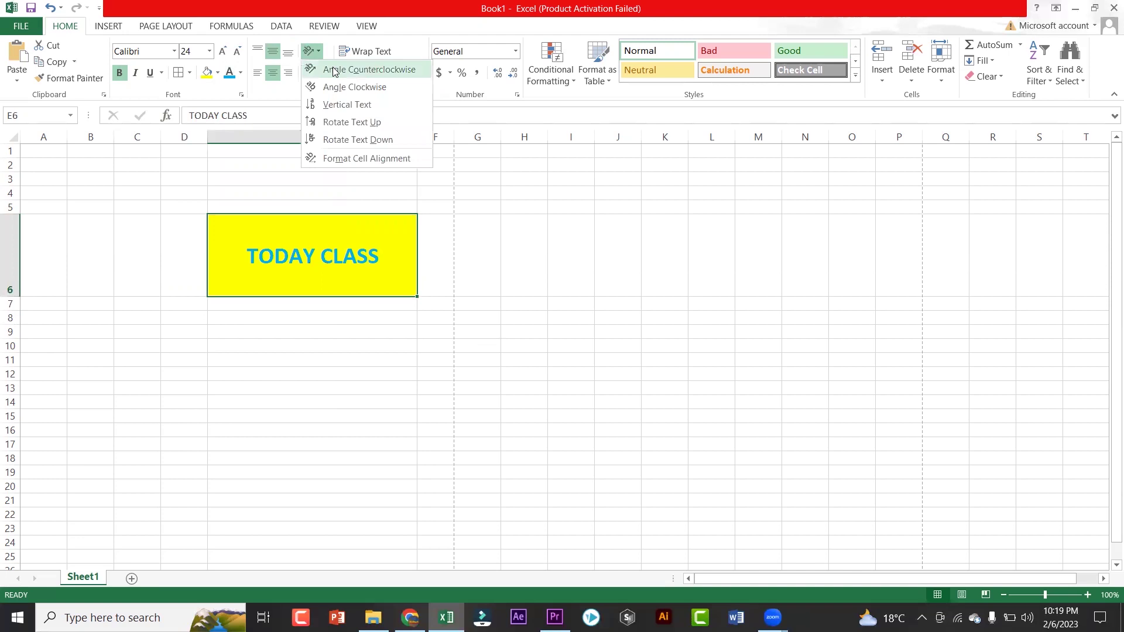
{"action": "left_click", "coordinate": [337, 87]}
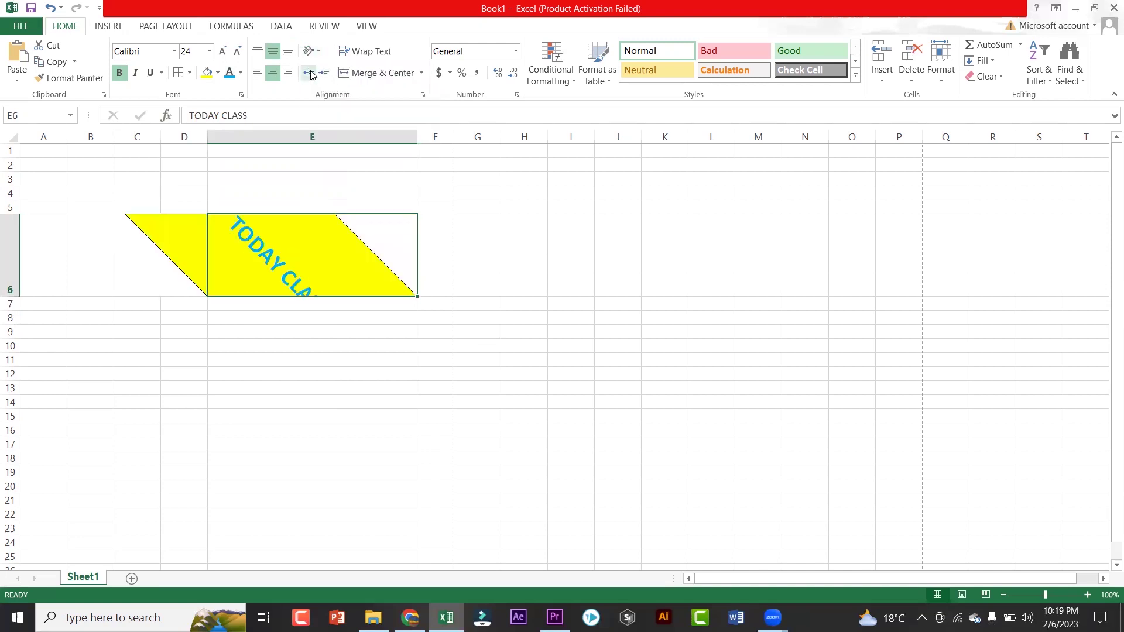
{"action": "left_click", "coordinate": [311, 51]}
{"action": "left_click", "coordinate": [328, 105]}
{"action": "left_click", "coordinate": [311, 52]}
{"action": "left_click", "coordinate": [343, 140]}
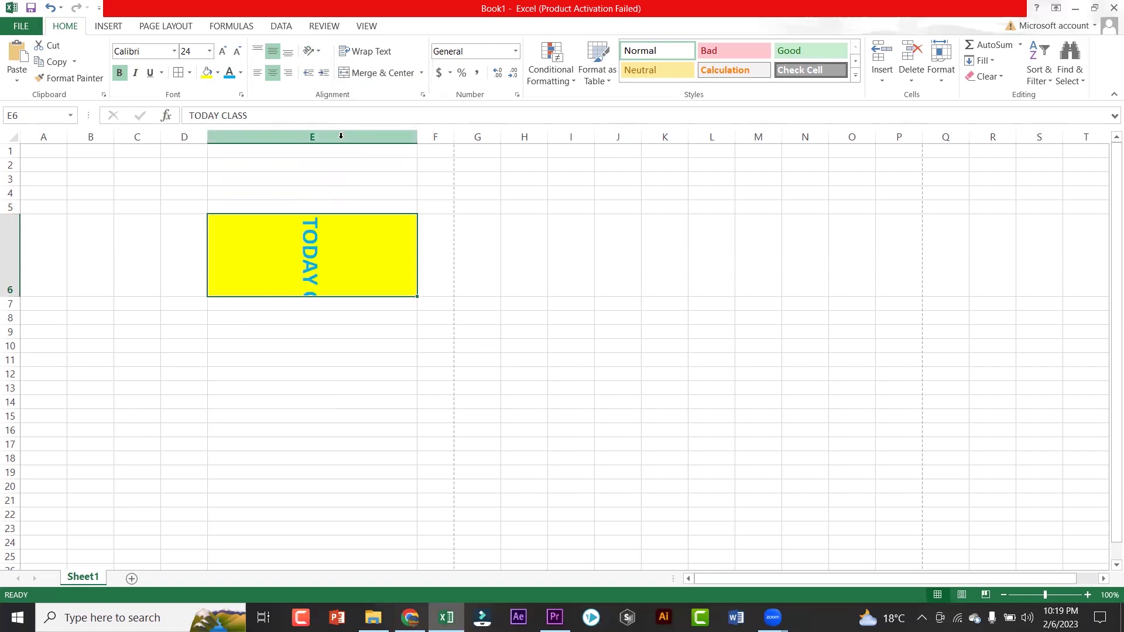
Step: Set a custom text orientation of -2 degrees for cell E6 in the cell alignment settings
{"action": "left_click", "coordinate": [311, 52]}
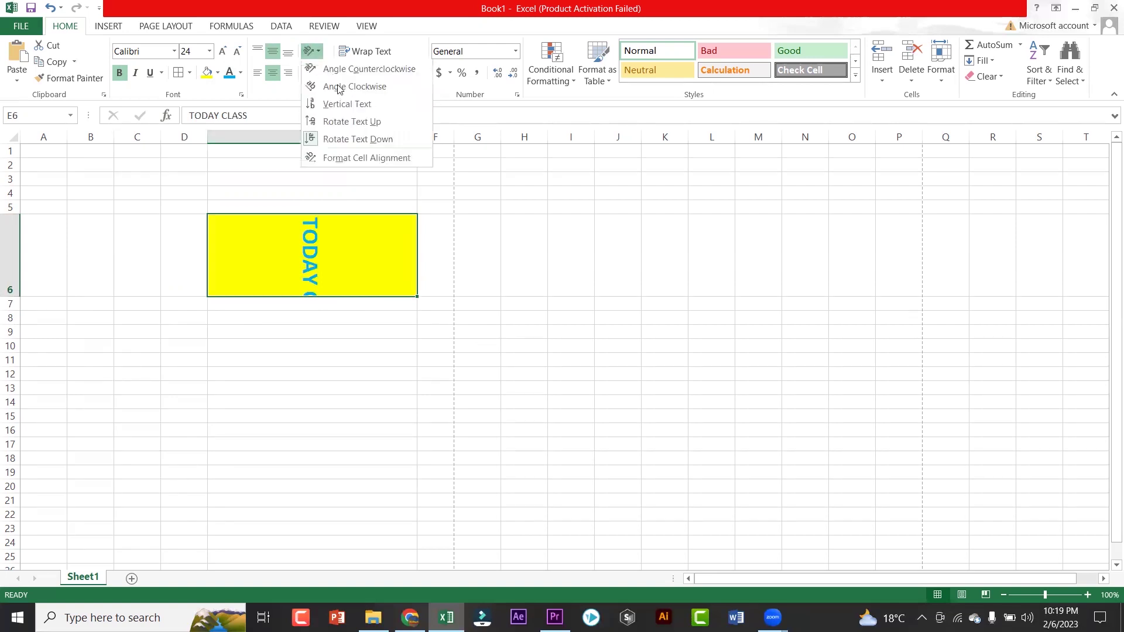
{"action": "left_click", "coordinate": [354, 159]}
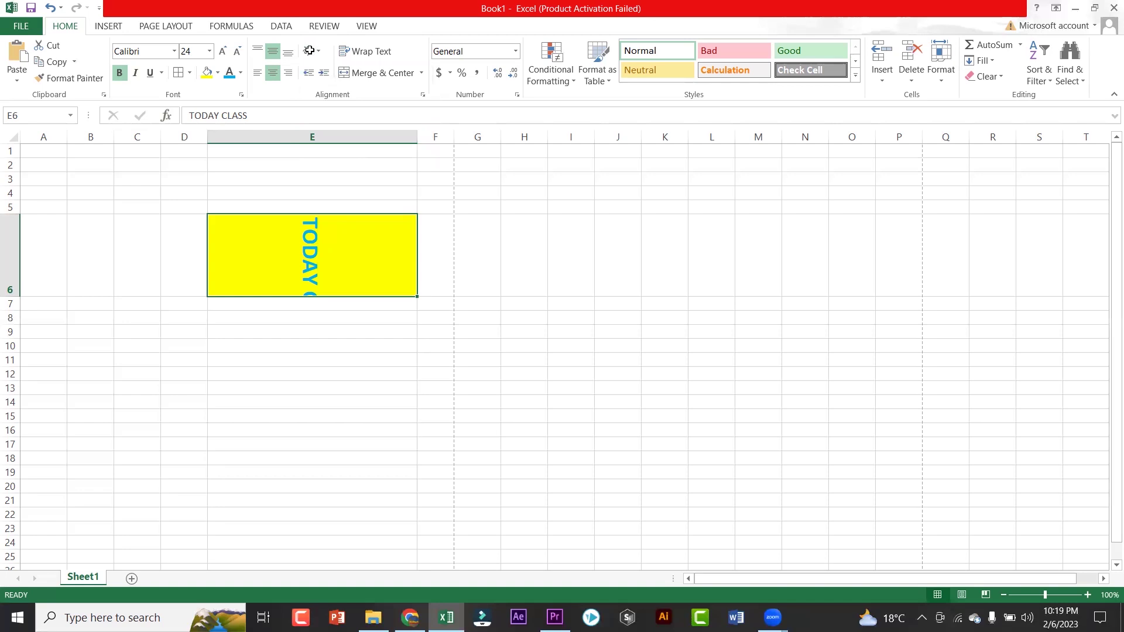
{"action": "left_click_drag", "start_coordinate": [414, 256], "coordinate": [450, 221]}
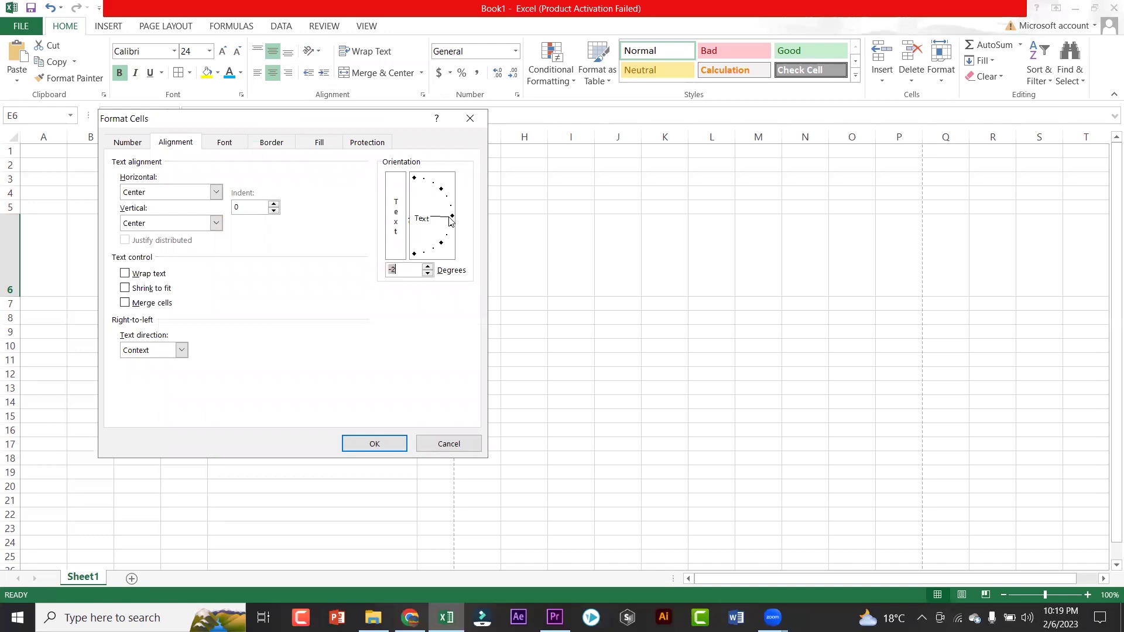
{"action": "left_click", "coordinate": [378, 443]}
Step: Try wrapping the TODAY CLASS text with a counterclockwise angle, and switch the wrapping off again
{"action": "left_click", "coordinate": [364, 53]}
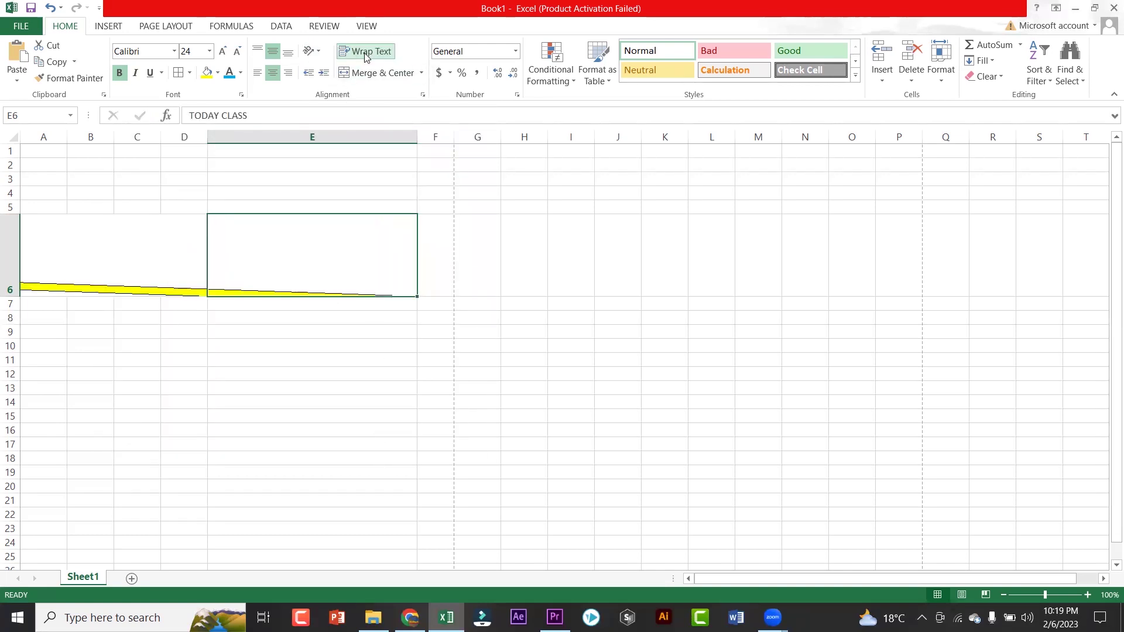
{"action": "left_click", "coordinate": [311, 52]}
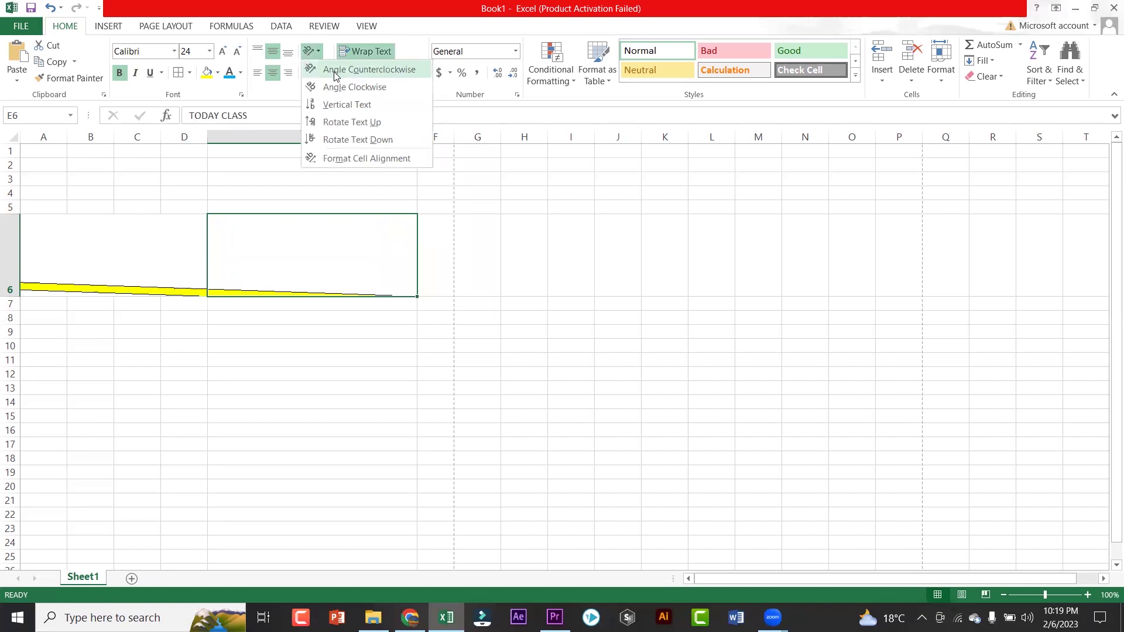
{"action": "left_click", "coordinate": [336, 70]}
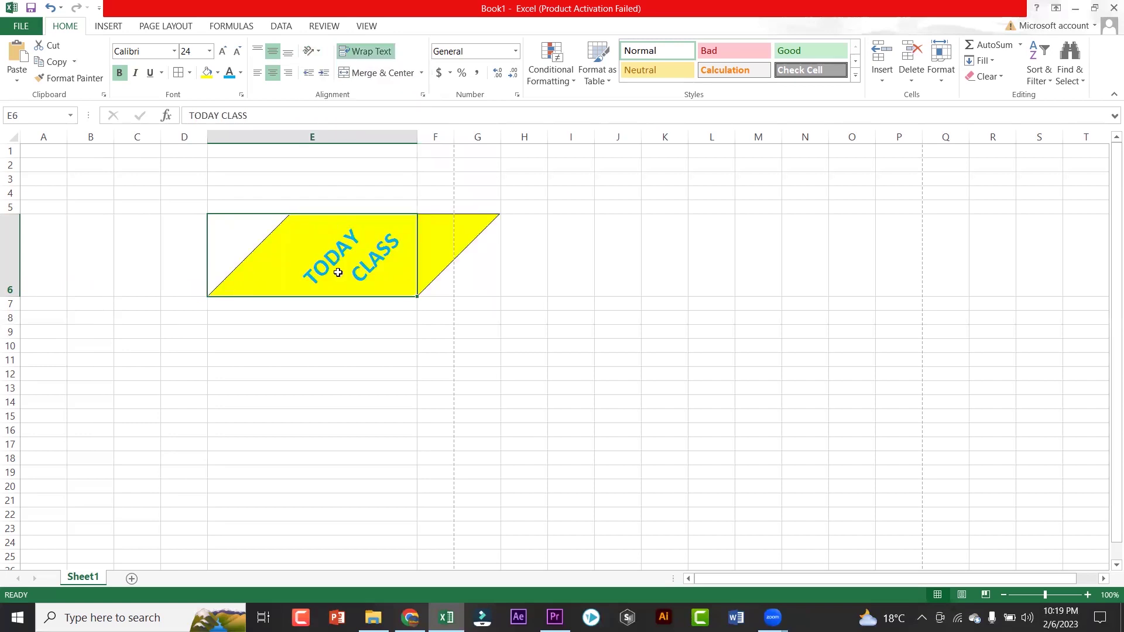
{"action": "left_click", "coordinate": [356, 56]}
{"action": "left_click", "coordinate": [318, 53]}
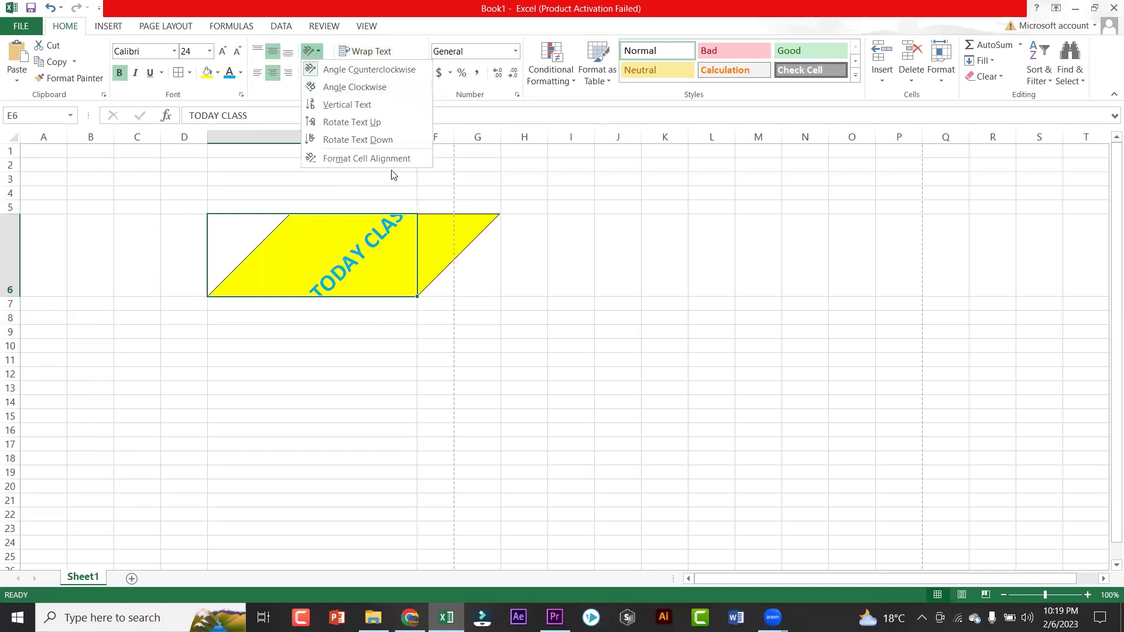
{"action": "left_click", "coordinate": [472, 190]}
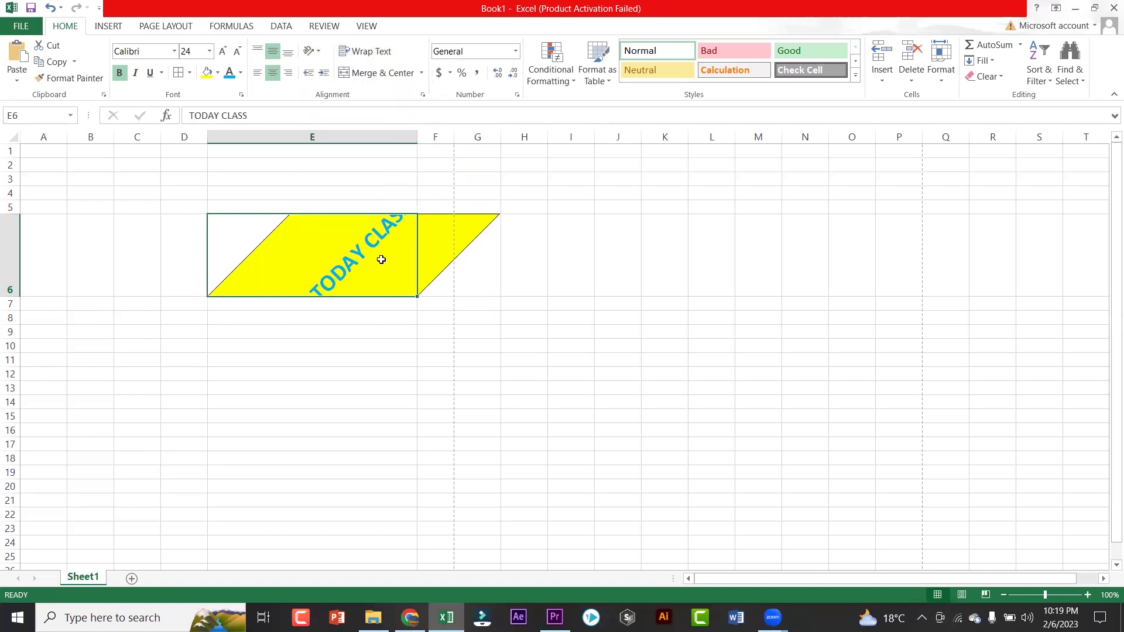
Step: Undo the orientation, wrapping and text colour changes on E6, back to horizontal black text on yellow
{"action": "key", "text": "ctrl+z"}
{"action": "key", "text": "ctrl+z"}
{"action": "key", "text": "ctrl+z"}
{"action": "key", "text": "ctrl+z"}
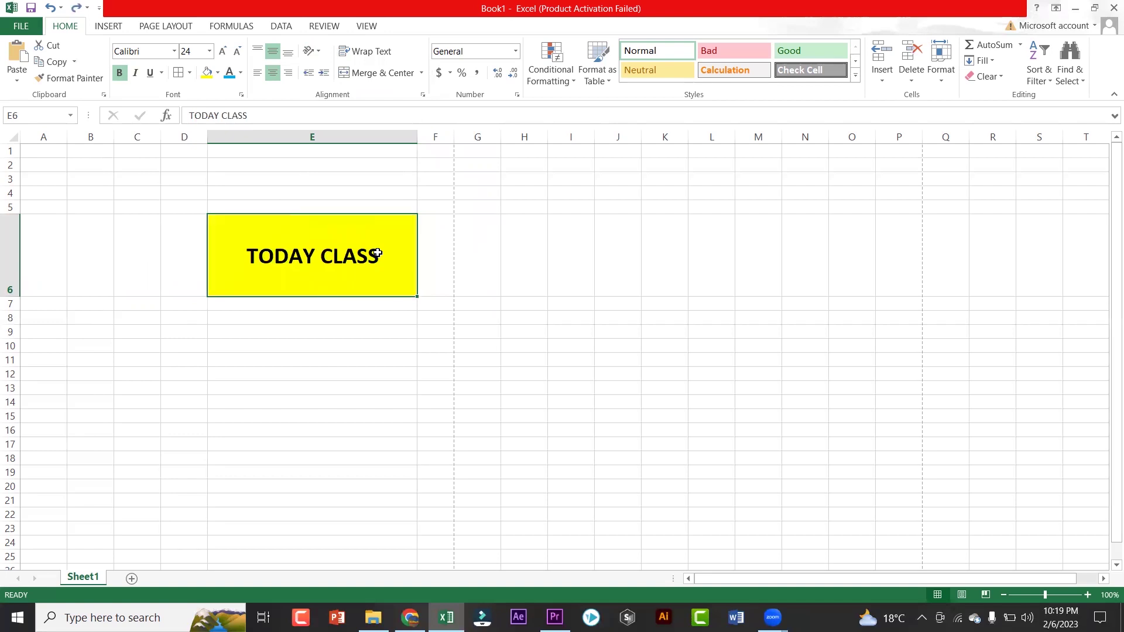
Step: Try decreasing and increasing the indent of the TODAY CLASS text several times and check it with the cell deselected
{"action": "left_click", "coordinate": [308, 77]}
{"action": "left_click", "coordinate": [308, 78]}
{"action": "left_click", "coordinate": [324, 78]}
{"action": "left_click", "coordinate": [324, 78]}
{"action": "left_click", "coordinate": [309, 76]}
{"action": "left_click", "coordinate": [308, 76]}
{"action": "left_click", "coordinate": [309, 76]}
{"action": "left_click", "coordinate": [322, 76]}
{"action": "left_click", "coordinate": [323, 76]}
{"action": "left_click", "coordinate": [322, 76]}
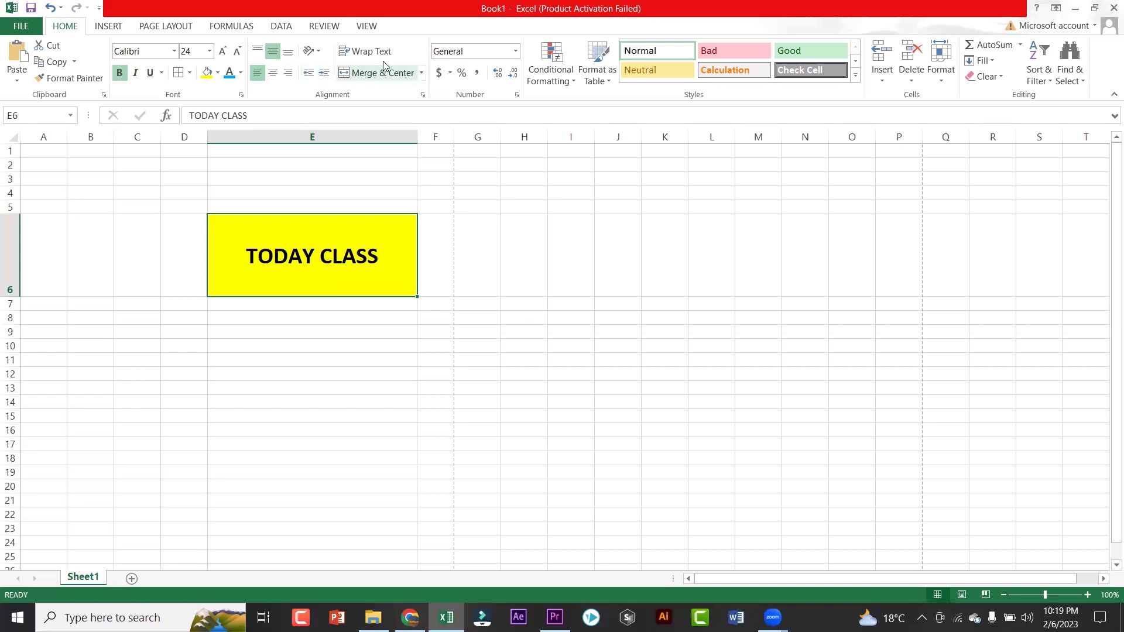
{"action": "left_click", "coordinate": [445, 361]}
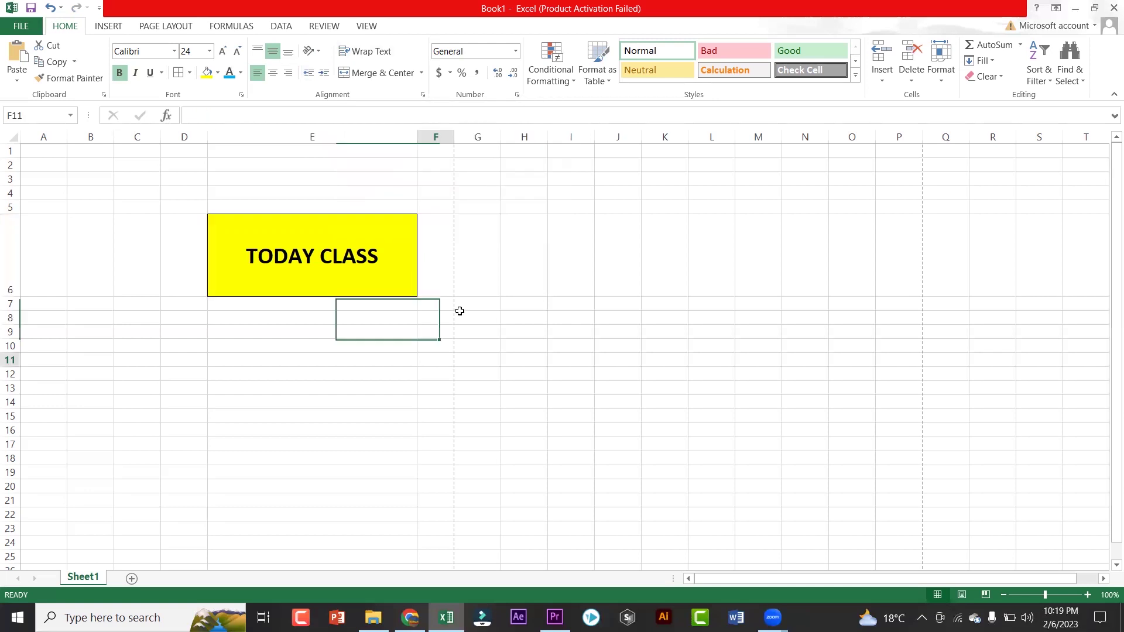
Step: Narrow column E until TODAY CLASS overflows cell E6, and wrap the text inside the cell
{"action": "left_click_drag", "start_coordinate": [420, 139], "coordinate": [320, 138]}
{"action": "left_click", "coordinate": [344, 306]}
{"action": "left_click", "coordinate": [280, 259]}
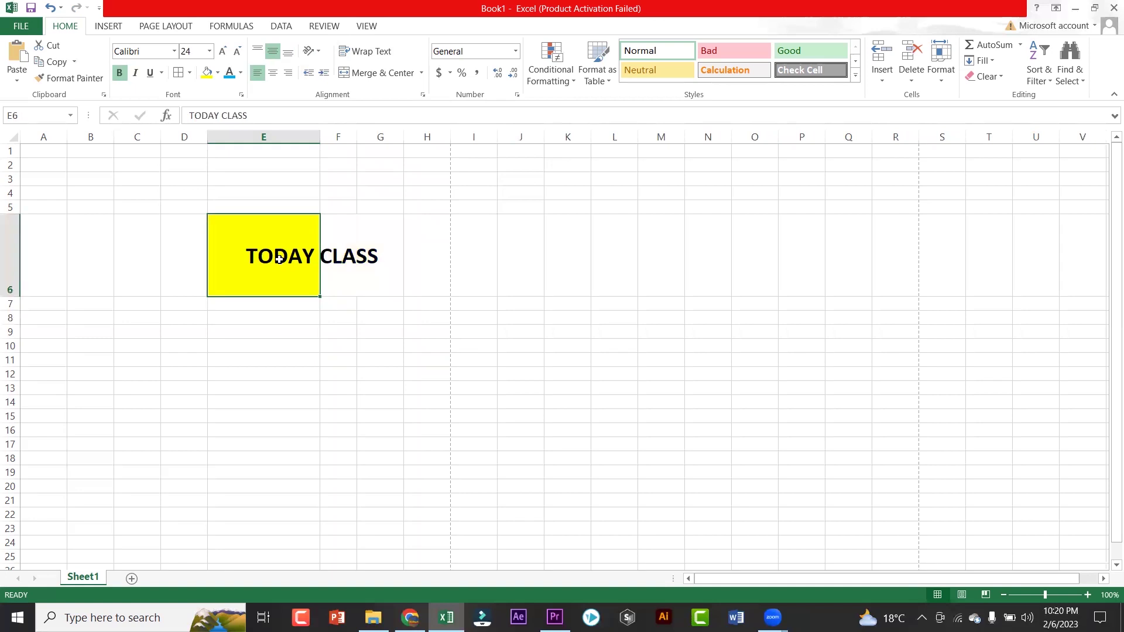
{"action": "left_click", "coordinate": [375, 57]}
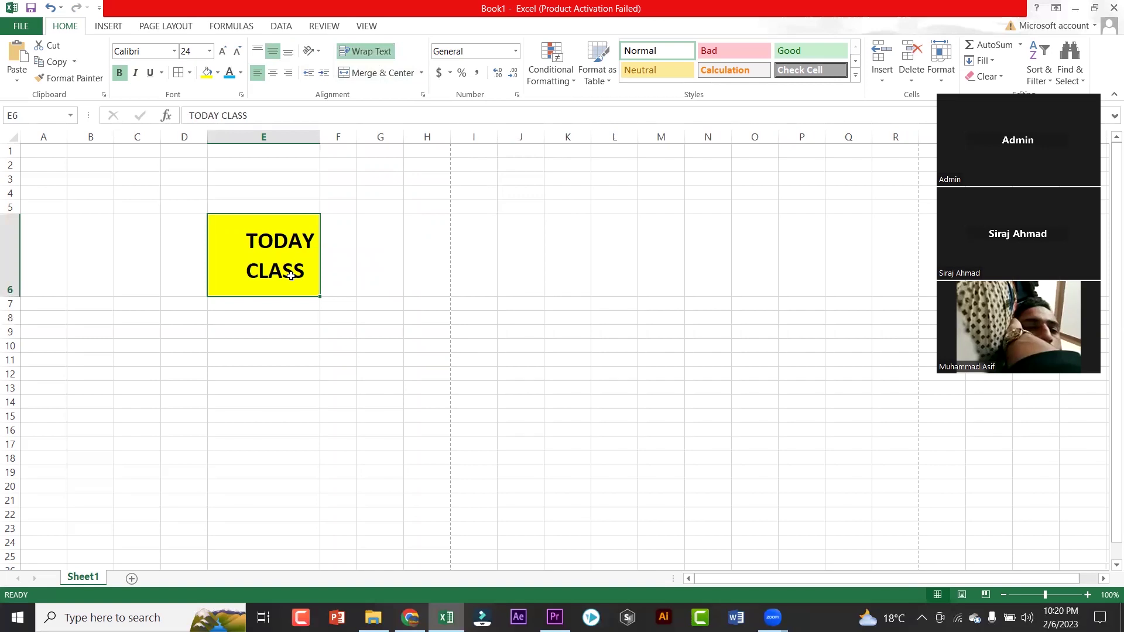
Step: Centre the wrapped TODAY CLASS text horizontally and narrow column E further so it fits closely around the two lines
{"action": "left_click", "coordinate": [273, 74]}
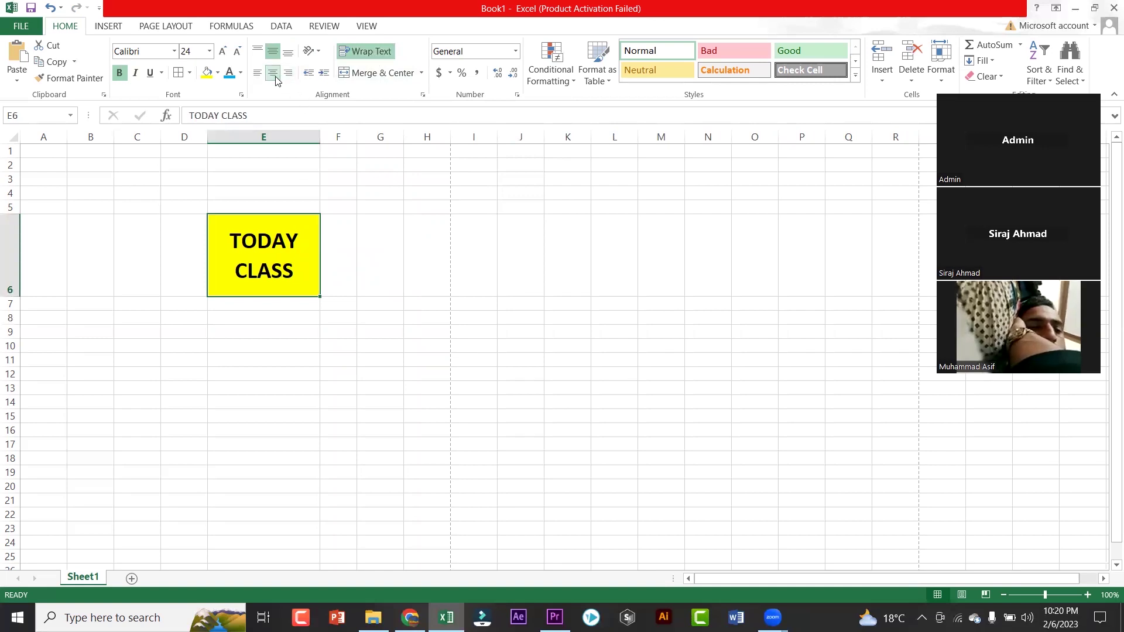
{"action": "left_click_drag", "start_coordinate": [321, 139], "coordinate": [296, 140]}
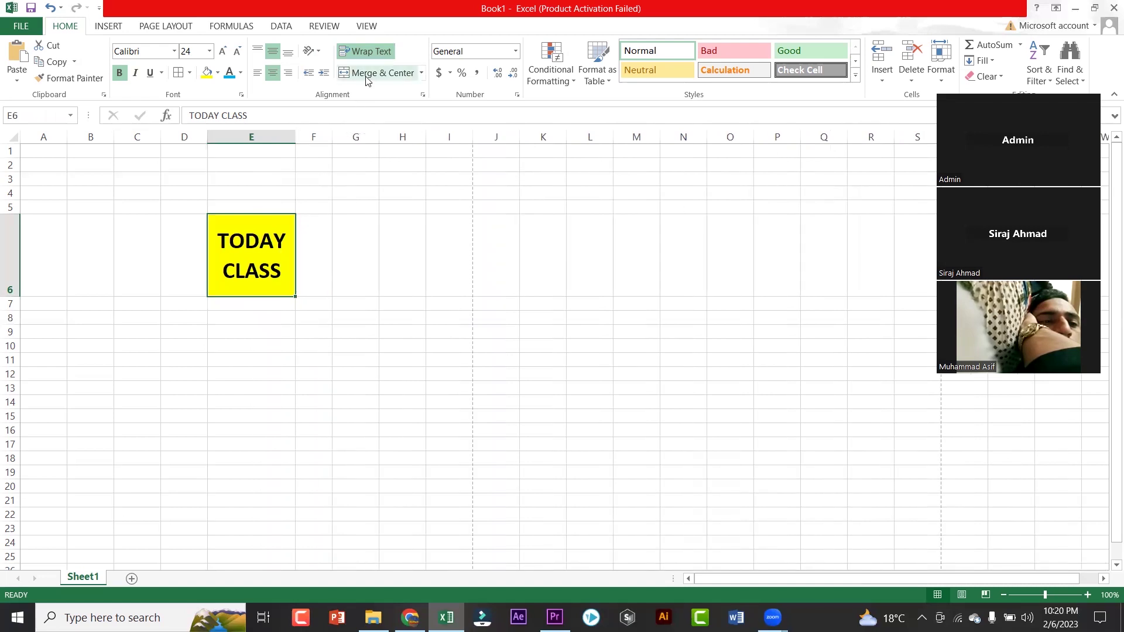
{"action": "left_click", "coordinate": [348, 247]}
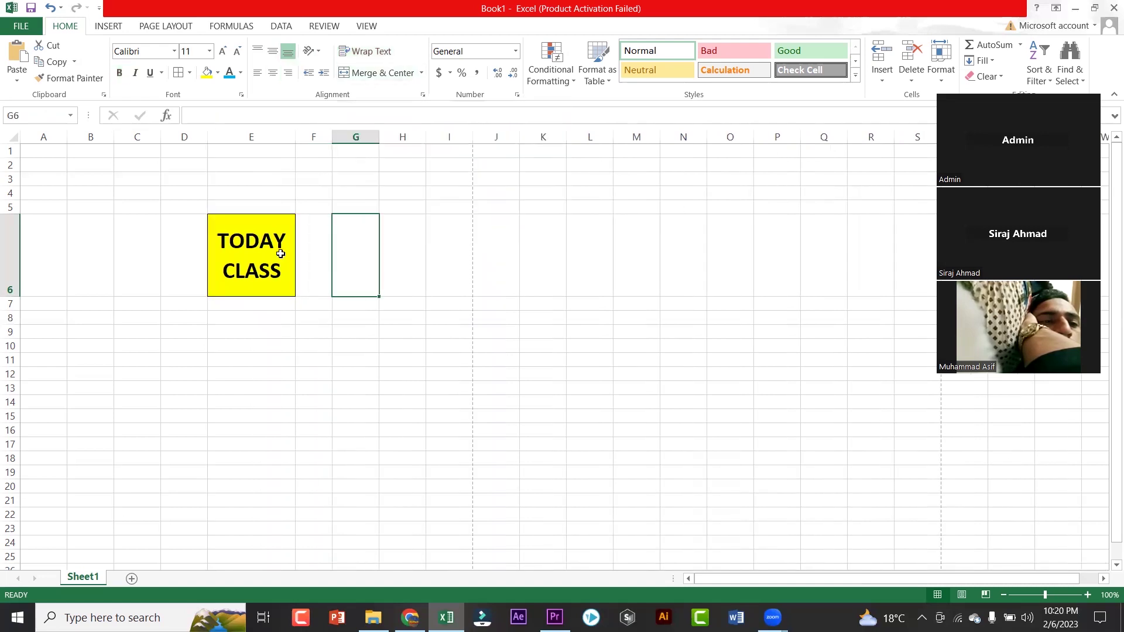
Step: Merge and center TODAY CLASS across cells E6 to I6 and check the merged cell with it deselected
{"action": "left_click_drag", "start_coordinate": [232, 235], "coordinate": [427, 238]}
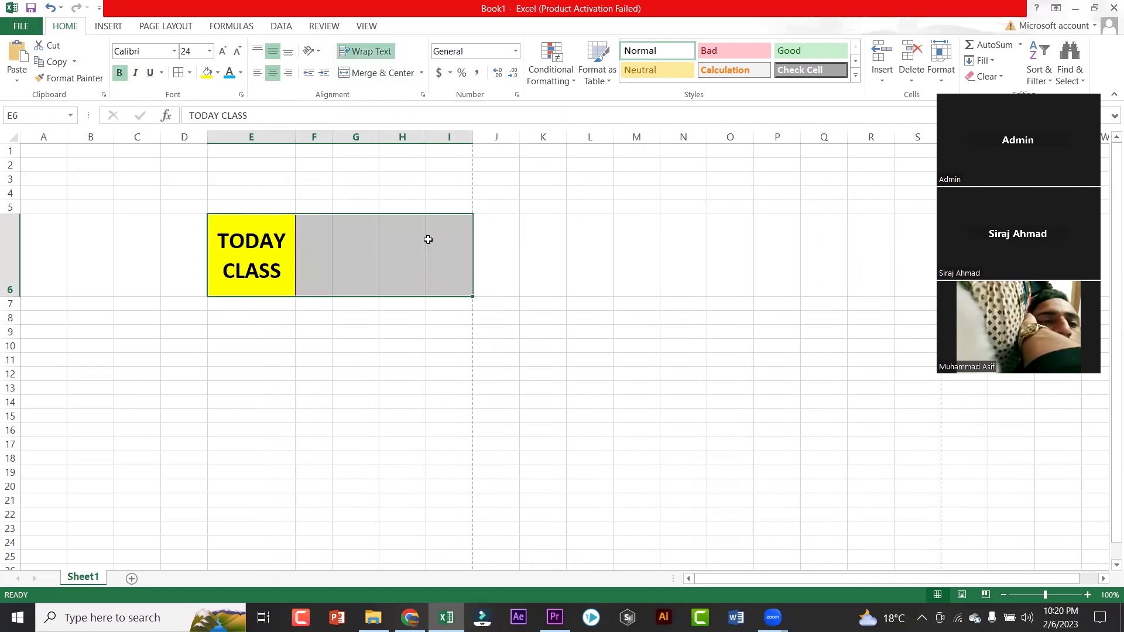
{"action": "left_click", "coordinate": [387, 72]}
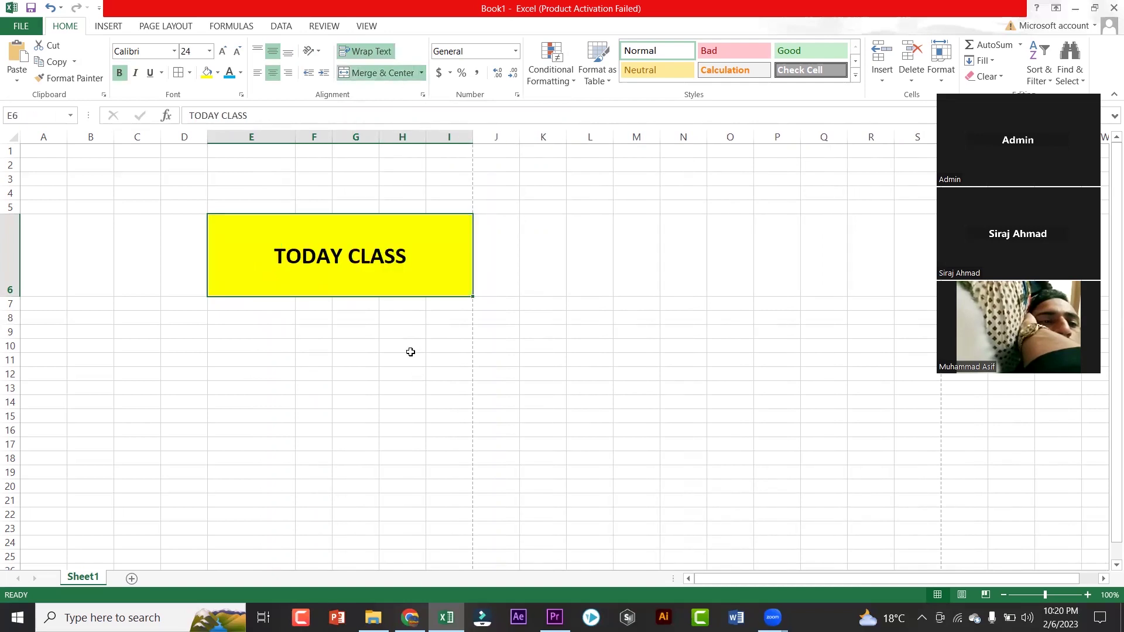
{"action": "left_click", "coordinate": [545, 372]}
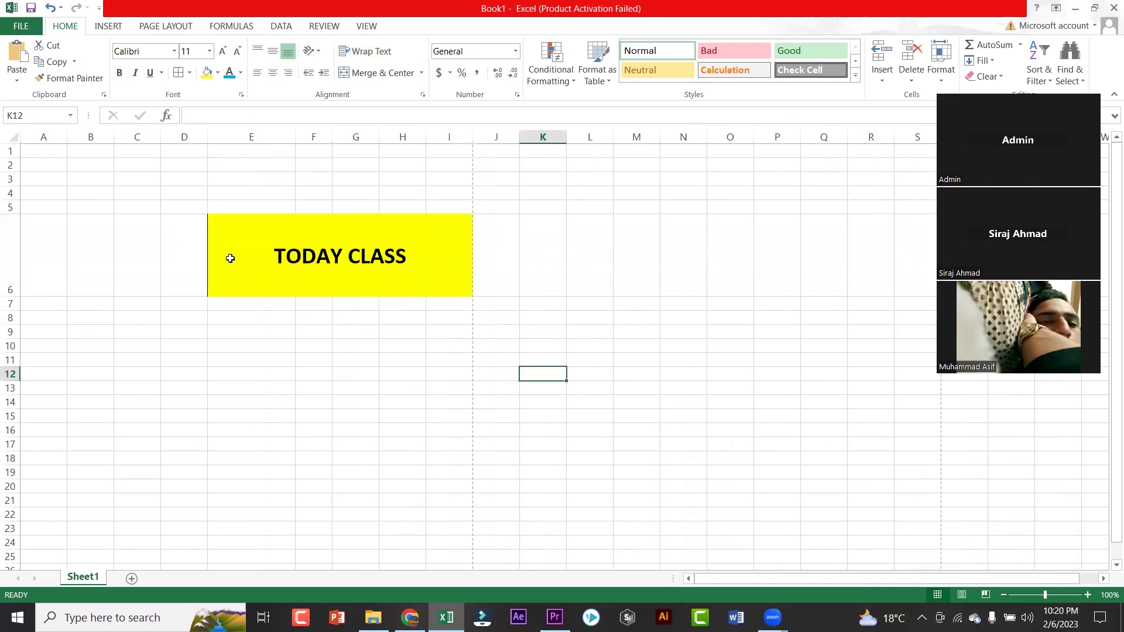
{"action": "left_click", "coordinate": [230, 259]}
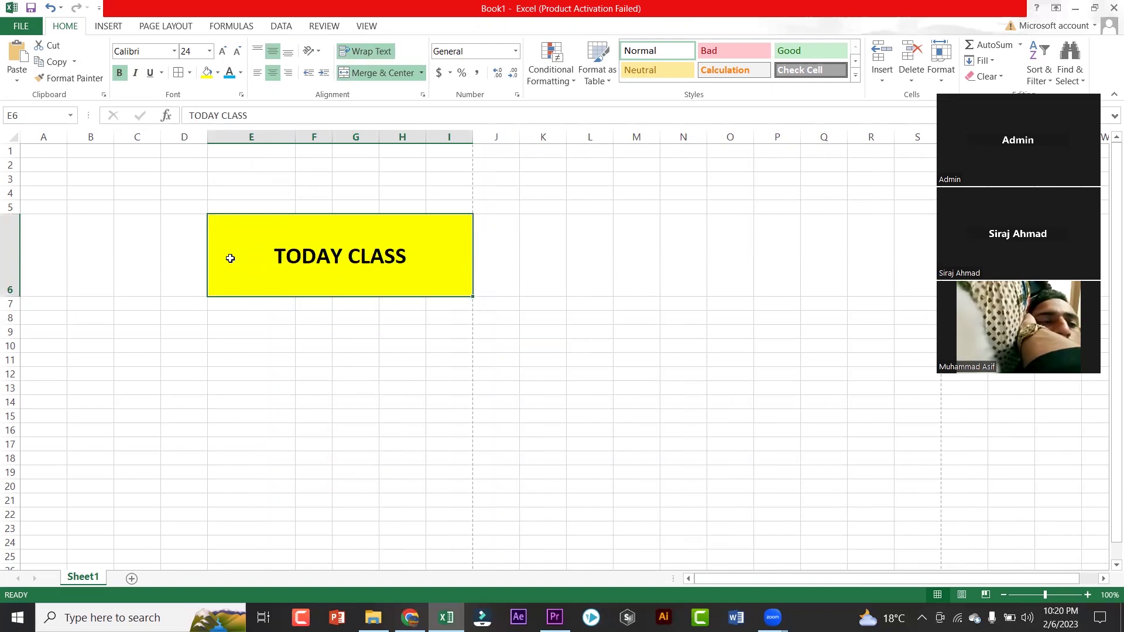
{"action": "left_click", "coordinate": [582, 319]}
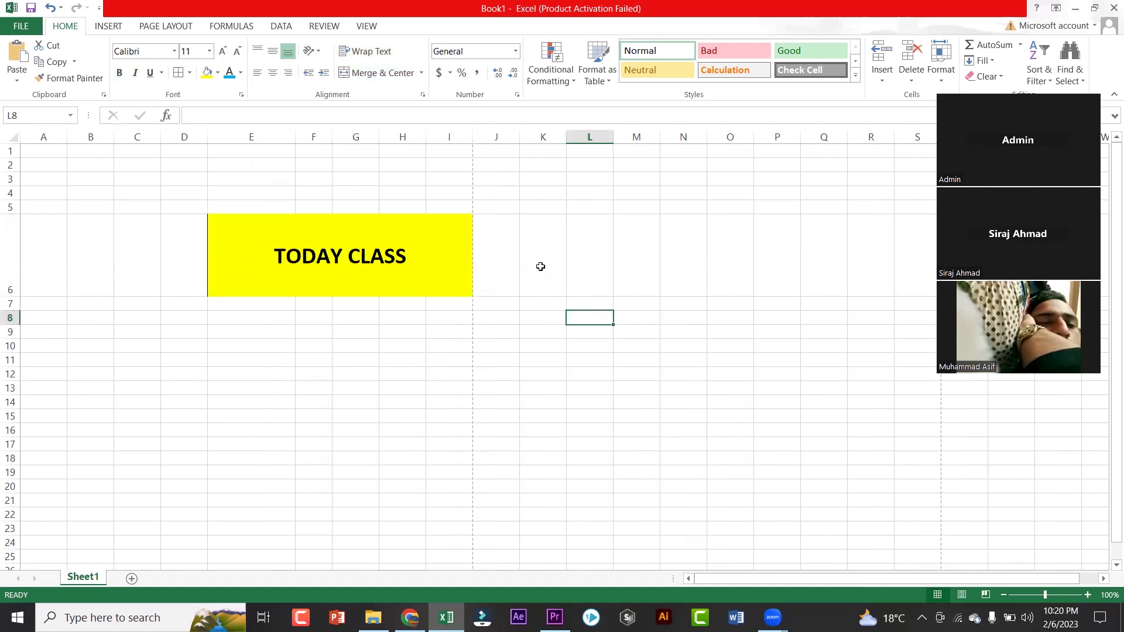
Step: Review the available number formats for the empty cell E9 and for the merged TODAY CLASS cell without applying any
{"action": "left_click", "coordinate": [240, 337]}
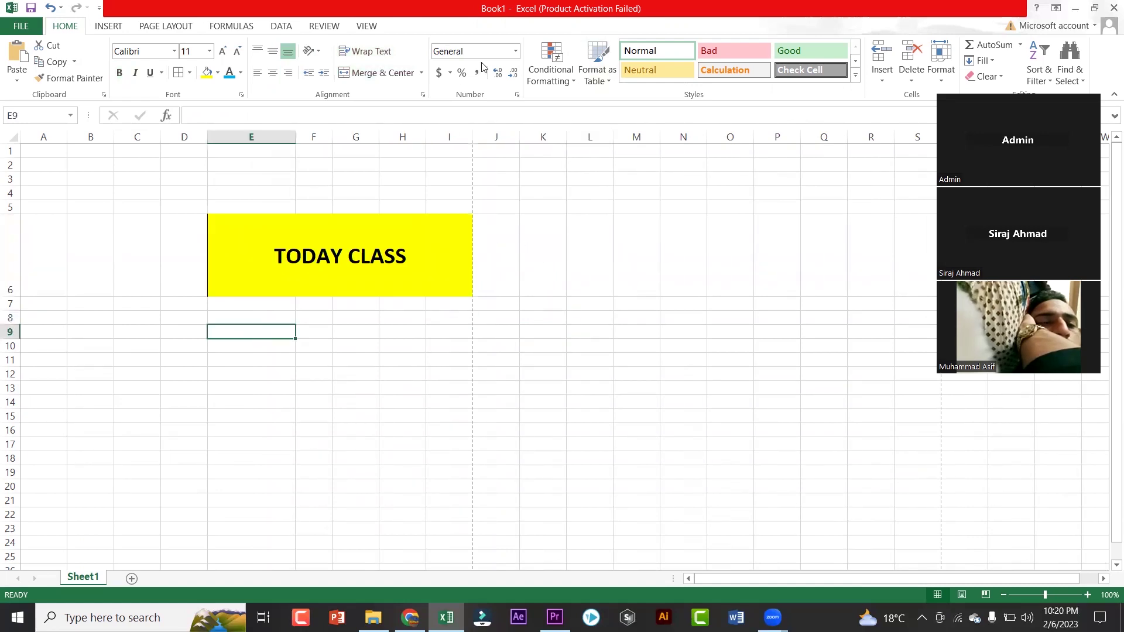
{"action": "left_click", "coordinate": [514, 52]}
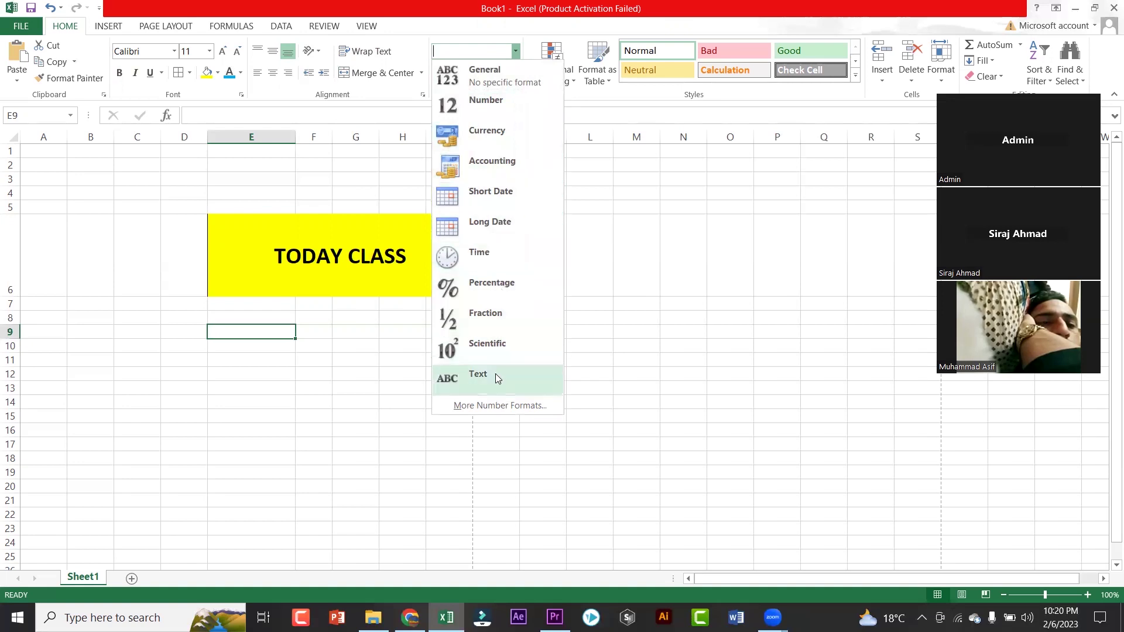
{"action": "left_click", "coordinate": [306, 379]}
{"action": "left_click", "coordinate": [381, 217]}
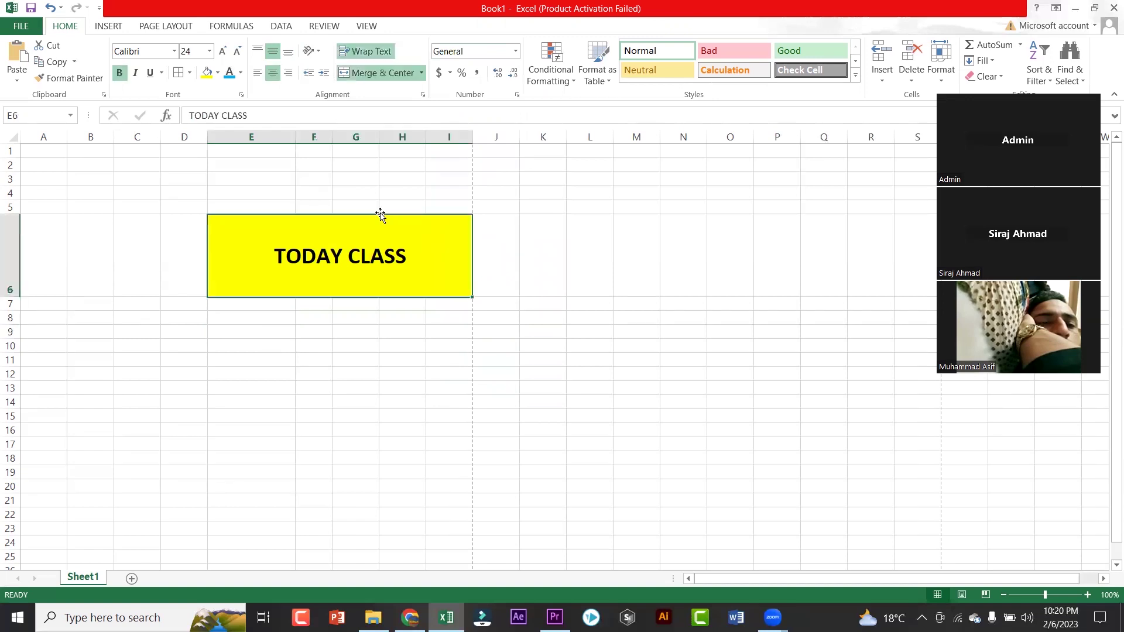
{"action": "left_click", "coordinate": [516, 53]}
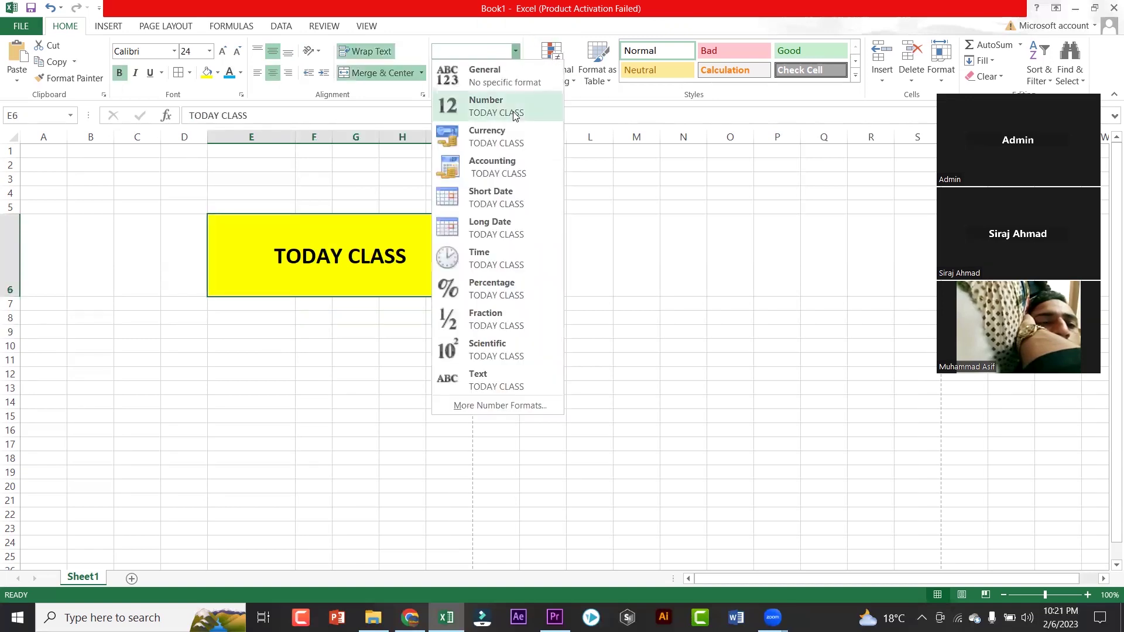
{"action": "left_click", "coordinate": [275, 316]}
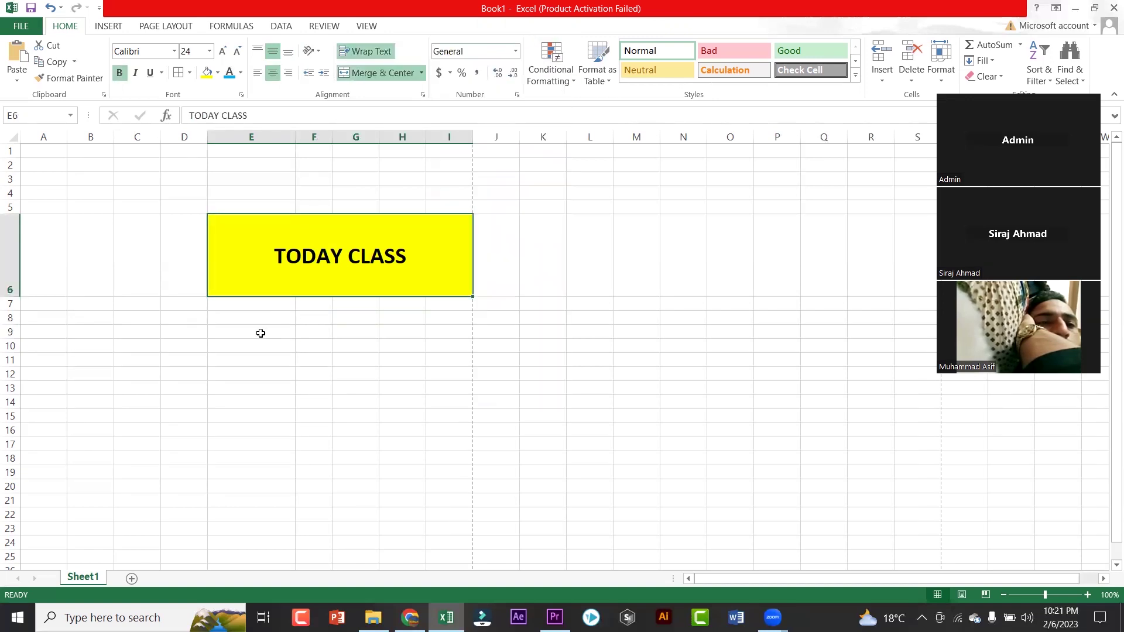
Step: Set the number format of cell E9 to Number and enter 123333 in it
{"action": "left_click", "coordinate": [262, 331]}
{"action": "left_click", "coordinate": [514, 57]}
{"action": "left_click", "coordinate": [497, 115]}
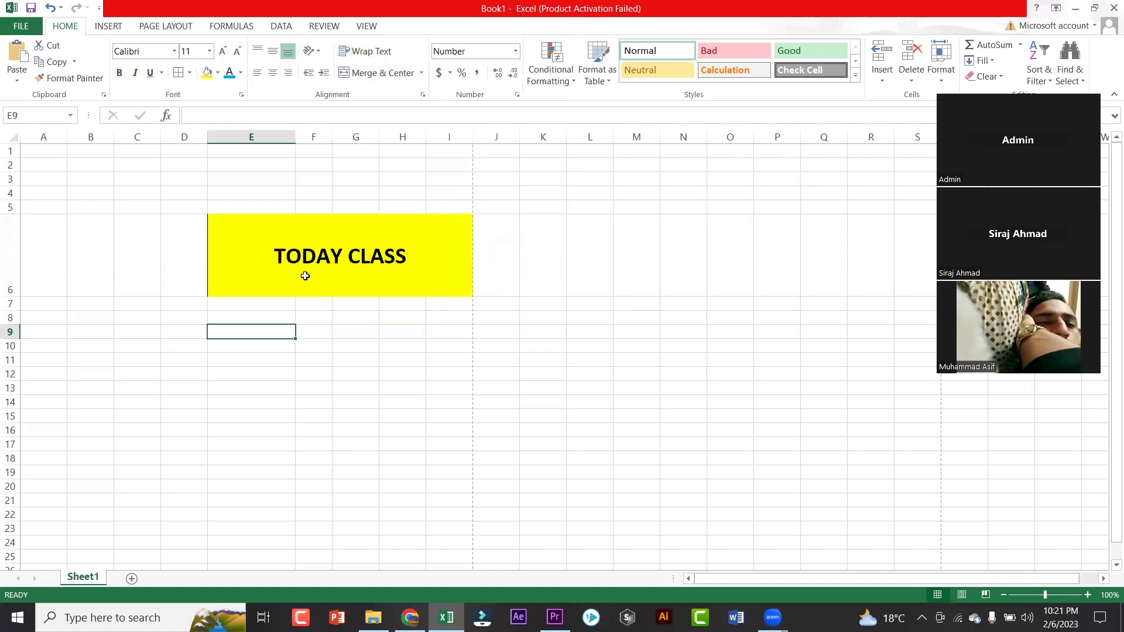
{"action": "type", "text": "123333"}
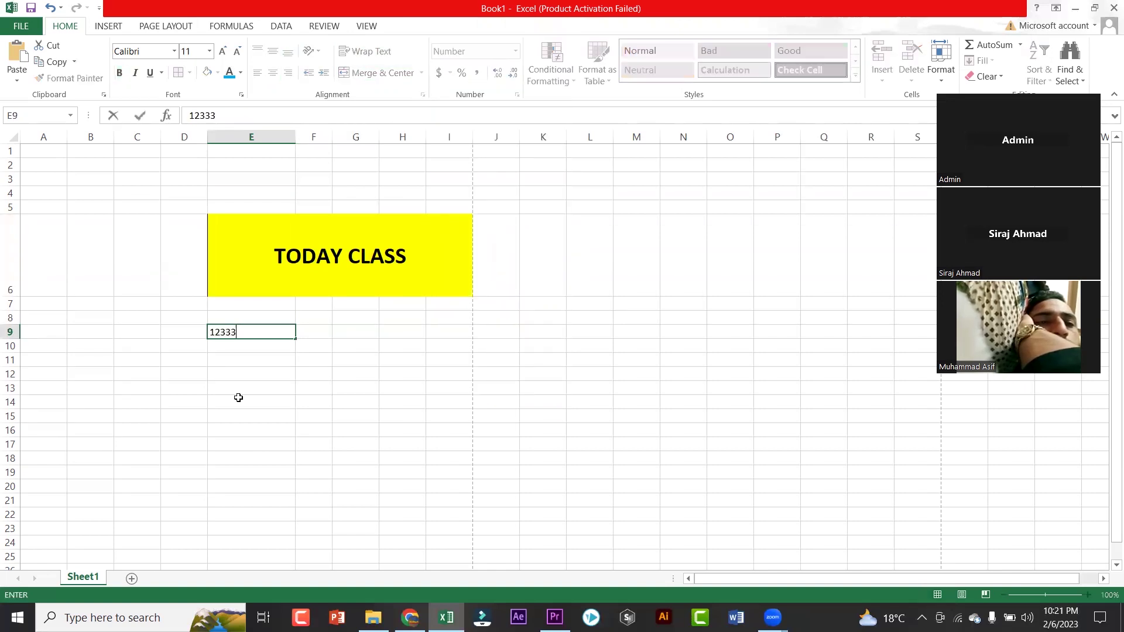
{"action": "left_click", "coordinate": [542, 195]}
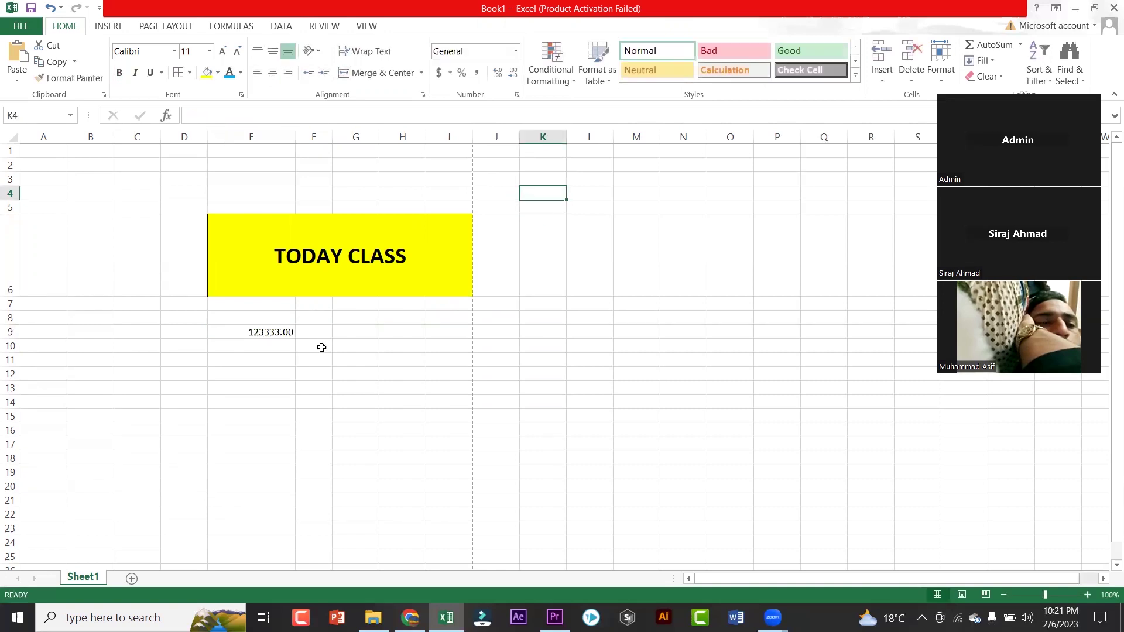
Step: Try the Currency format on the value in cell E9, followed by the Accounting format
{"action": "left_click", "coordinate": [274, 332]}
{"action": "left_click", "coordinate": [515, 51]}
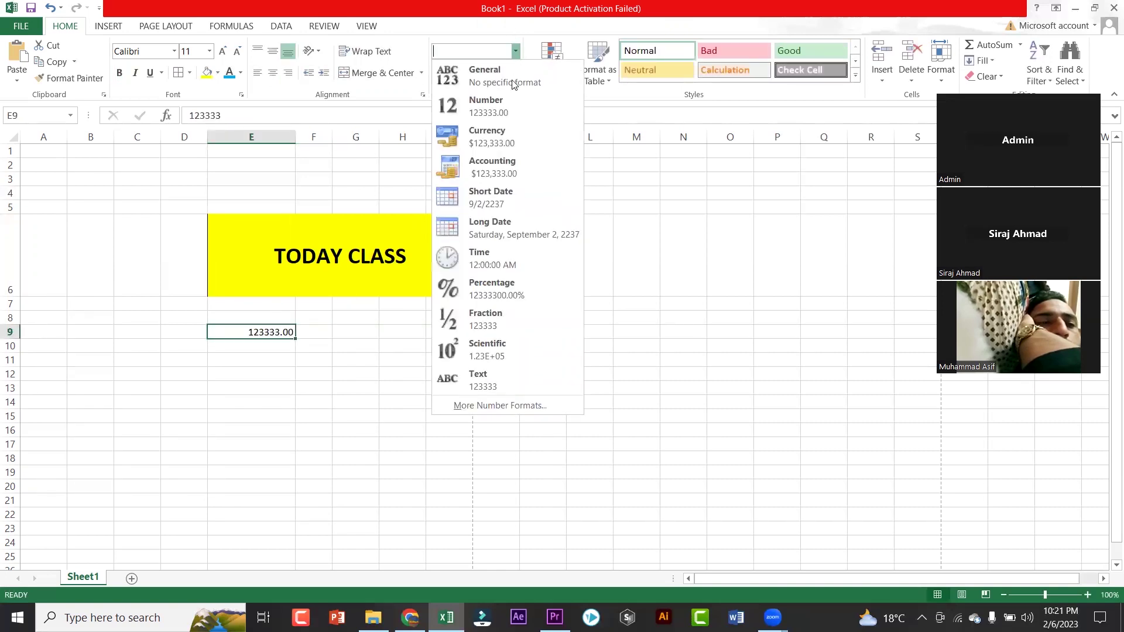
{"action": "left_click", "coordinate": [507, 141]}
{"action": "left_click", "coordinate": [515, 51]}
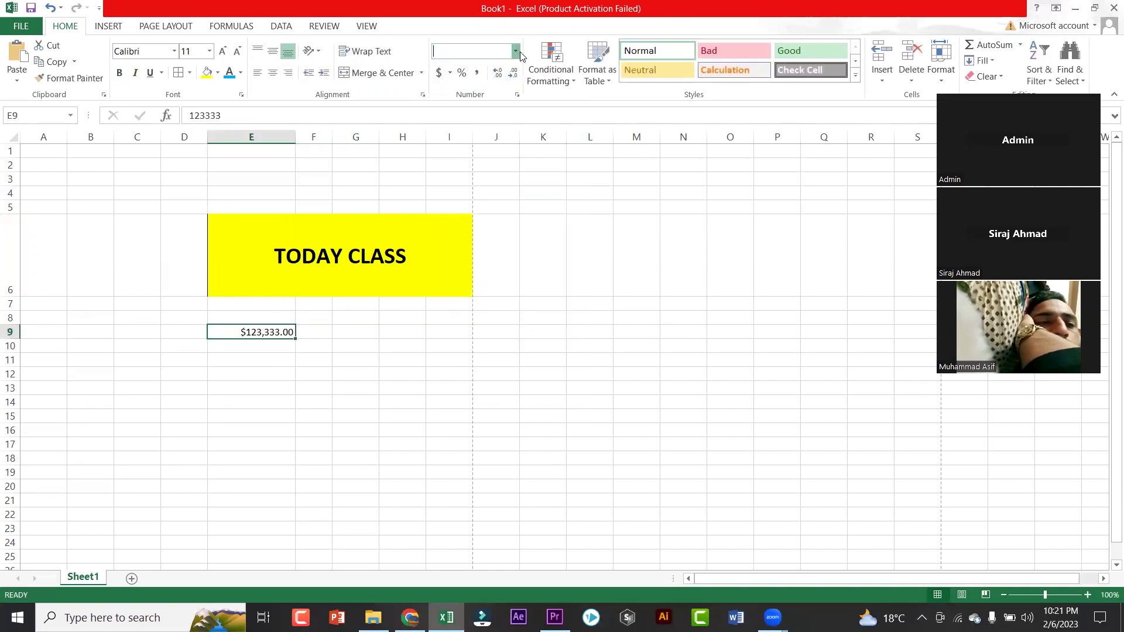
{"action": "left_click", "coordinate": [514, 173]}
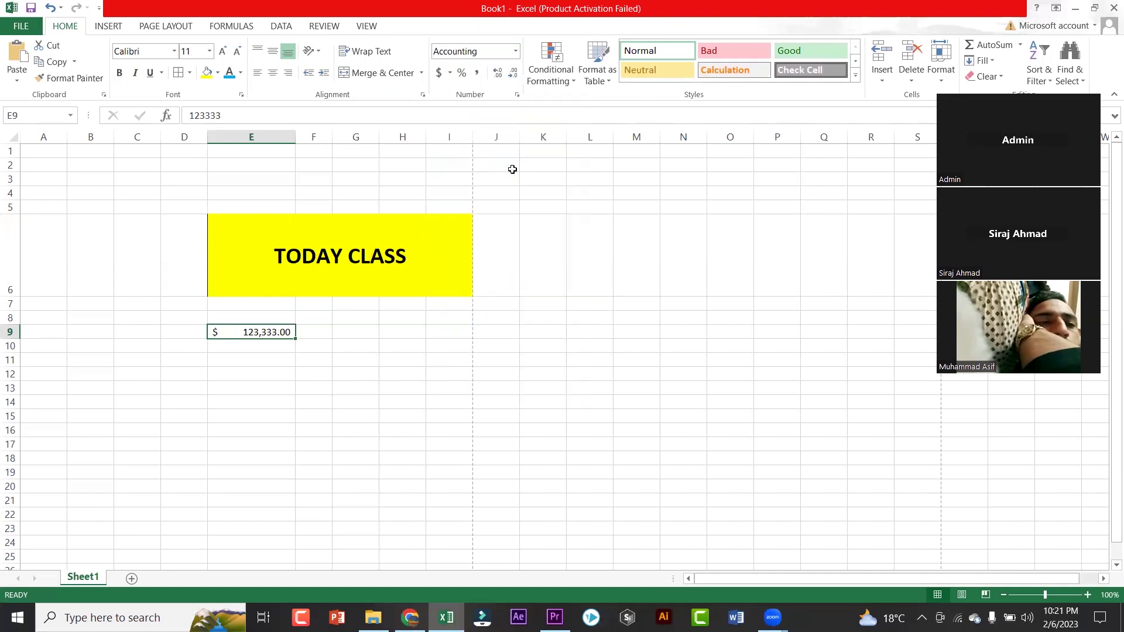
Step: Try the Short Date format on cell E9, followed by the Long Date format
{"action": "left_click", "coordinate": [515, 51]}
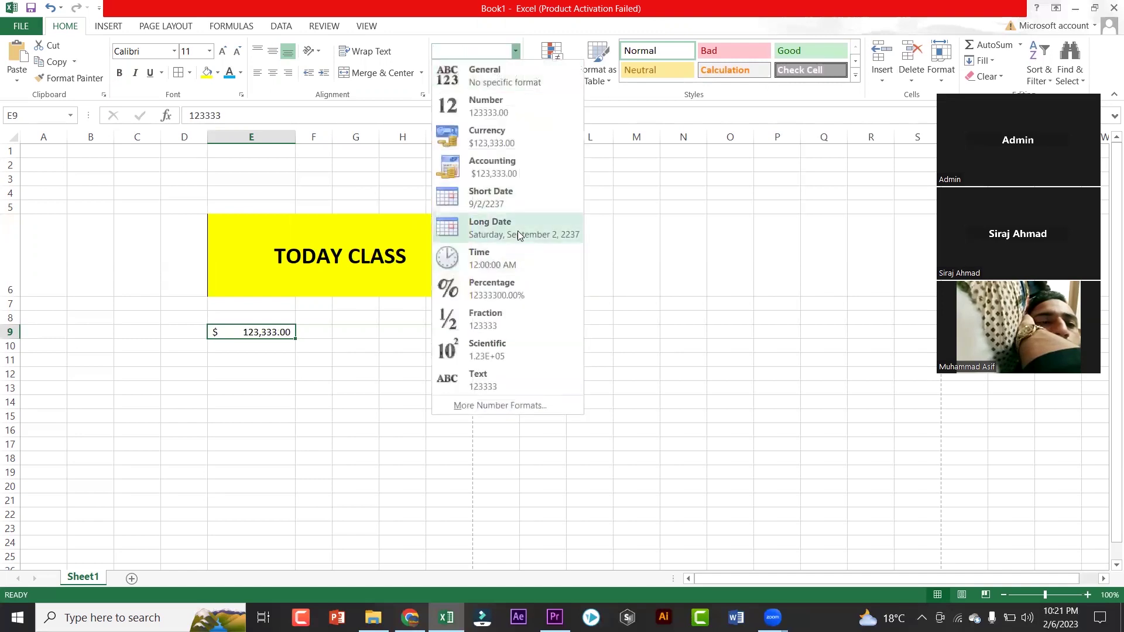
{"action": "left_click", "coordinate": [514, 195]}
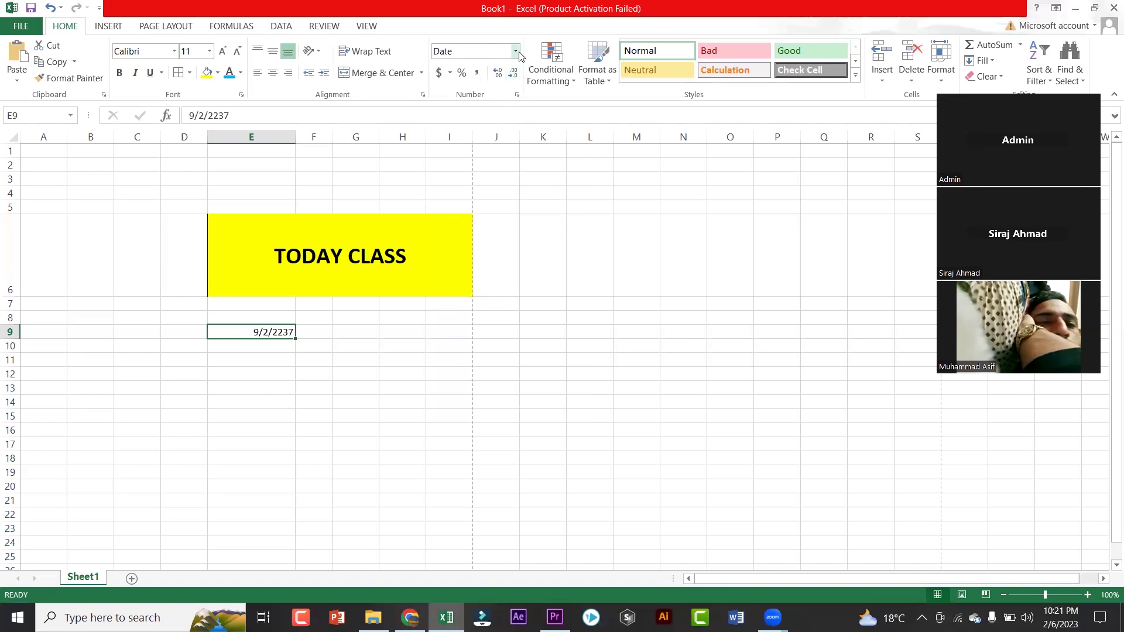
{"action": "left_click", "coordinate": [516, 51]}
{"action": "left_click", "coordinate": [508, 221]}
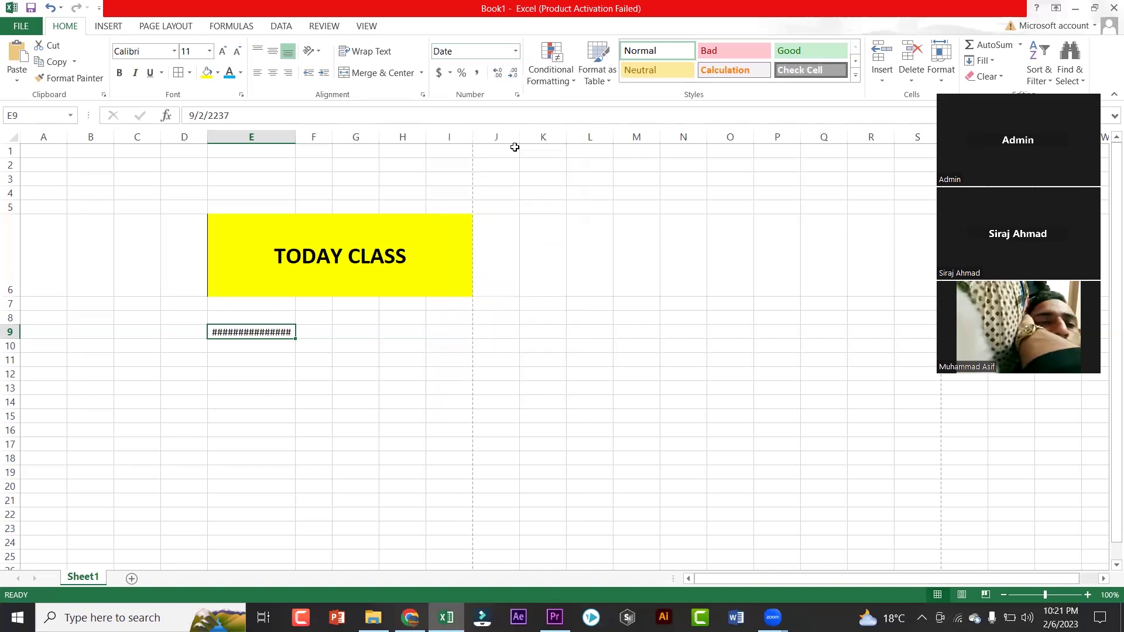
Step: Try the Time format on cell E9, followed by the Percentage format
{"action": "left_click", "coordinate": [516, 53]}
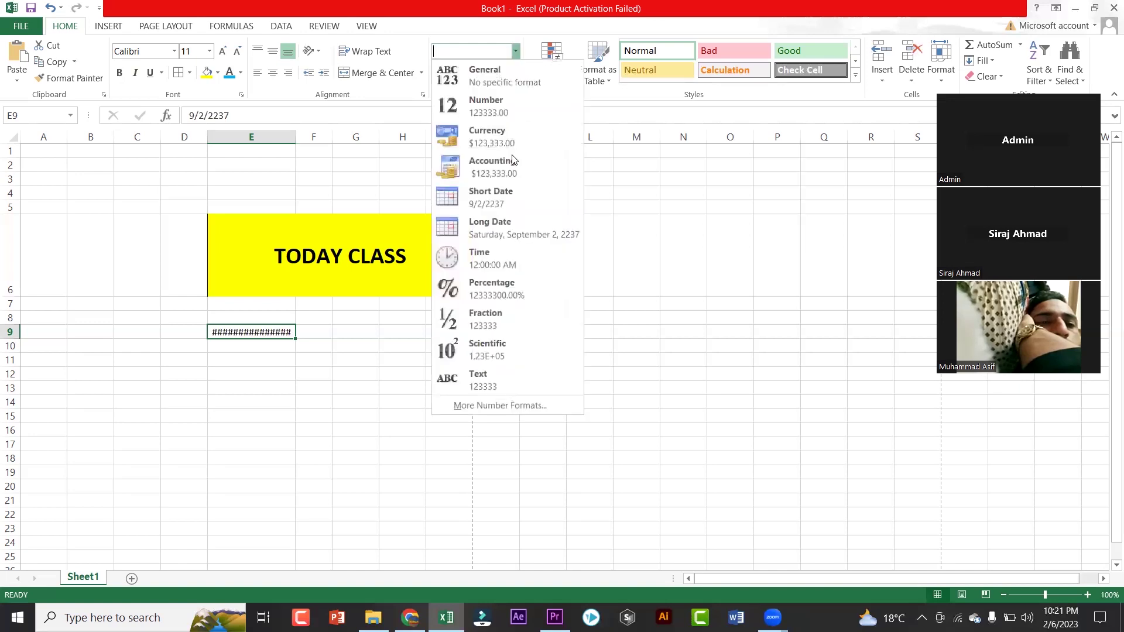
{"action": "left_click", "coordinate": [511, 257]}
{"action": "left_click", "coordinate": [516, 52]}
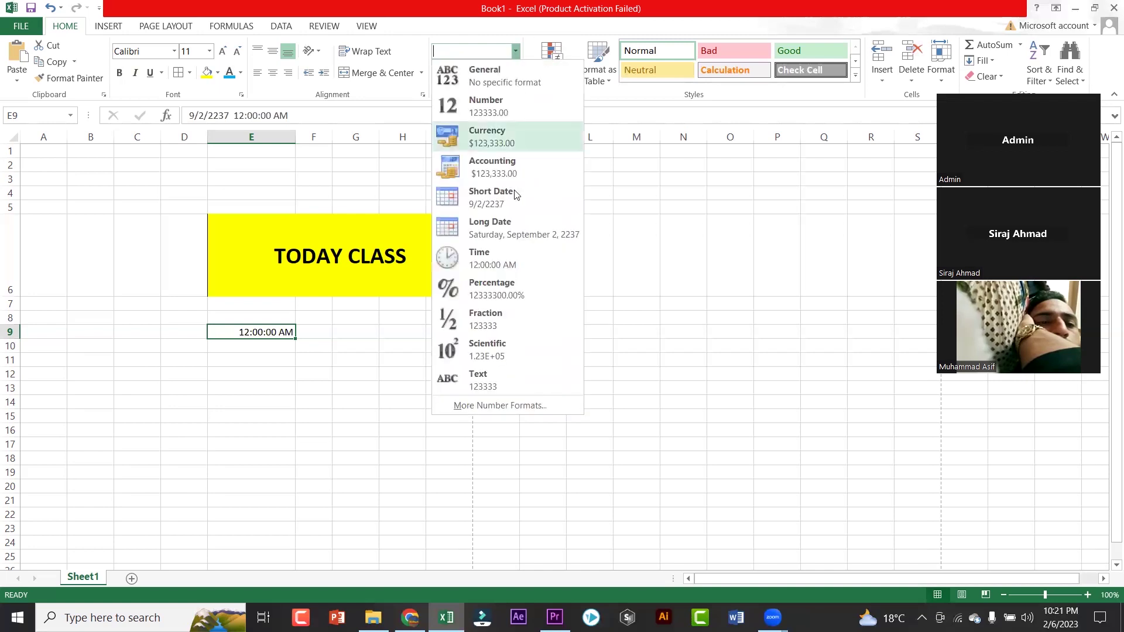
{"action": "left_click", "coordinate": [511, 291]}
Step: Try the Fraction and Scientific formats on cell E9, and set it back to General
{"action": "left_click", "coordinate": [515, 52]}
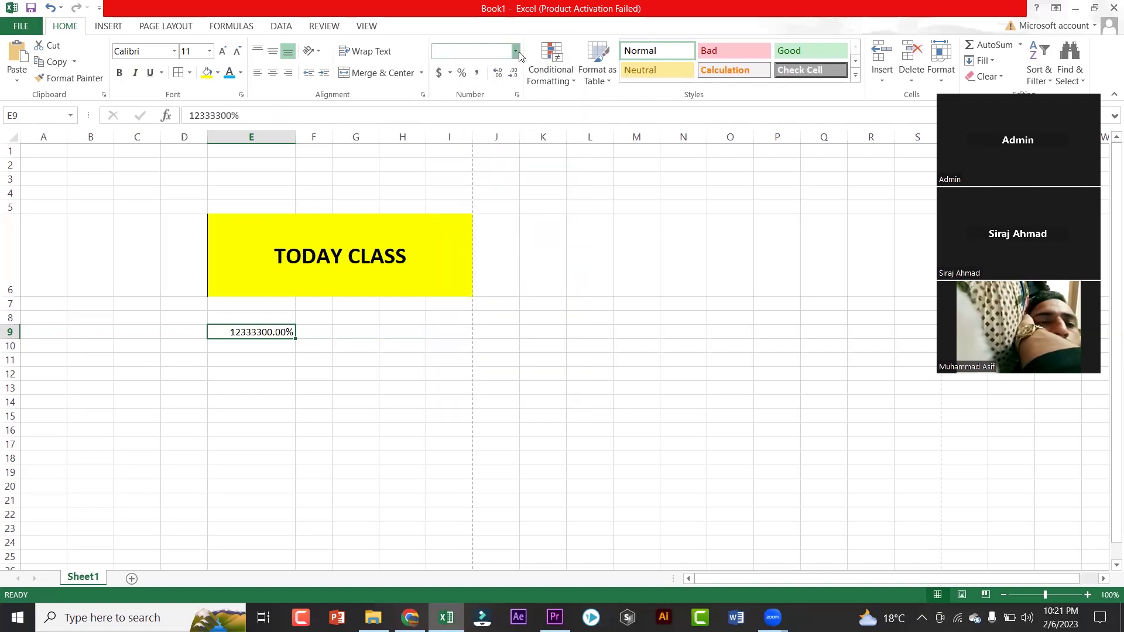
{"action": "left_click", "coordinate": [513, 326]}
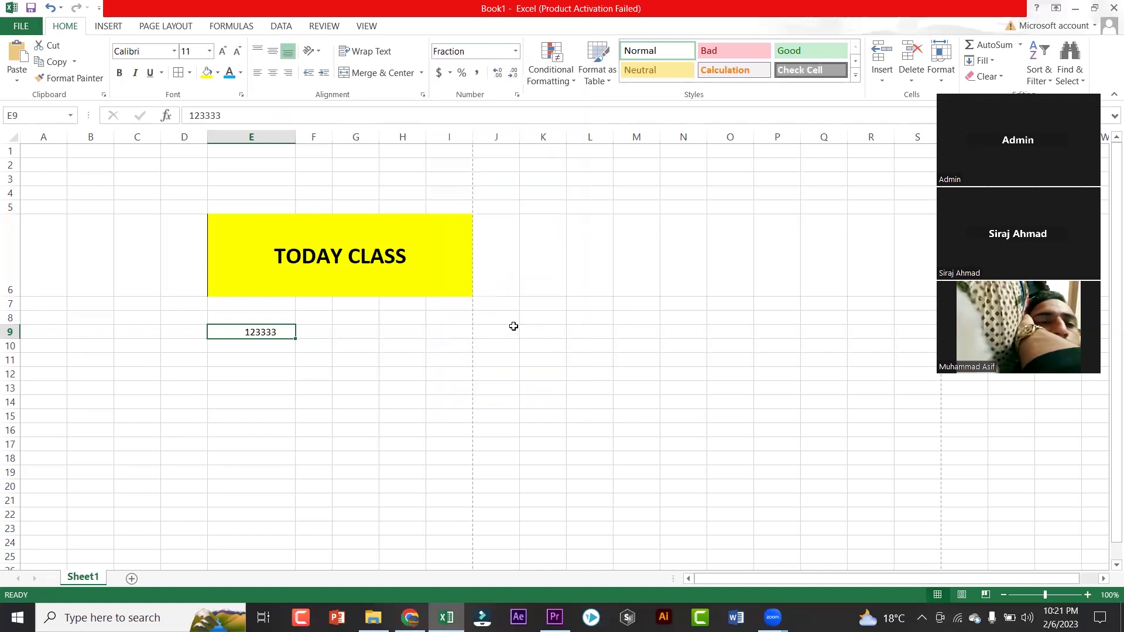
{"action": "left_click", "coordinate": [516, 51]}
{"action": "left_click", "coordinate": [507, 355]}
{"action": "left_click", "coordinate": [515, 51]}
{"action": "left_click", "coordinate": [507, 72]}
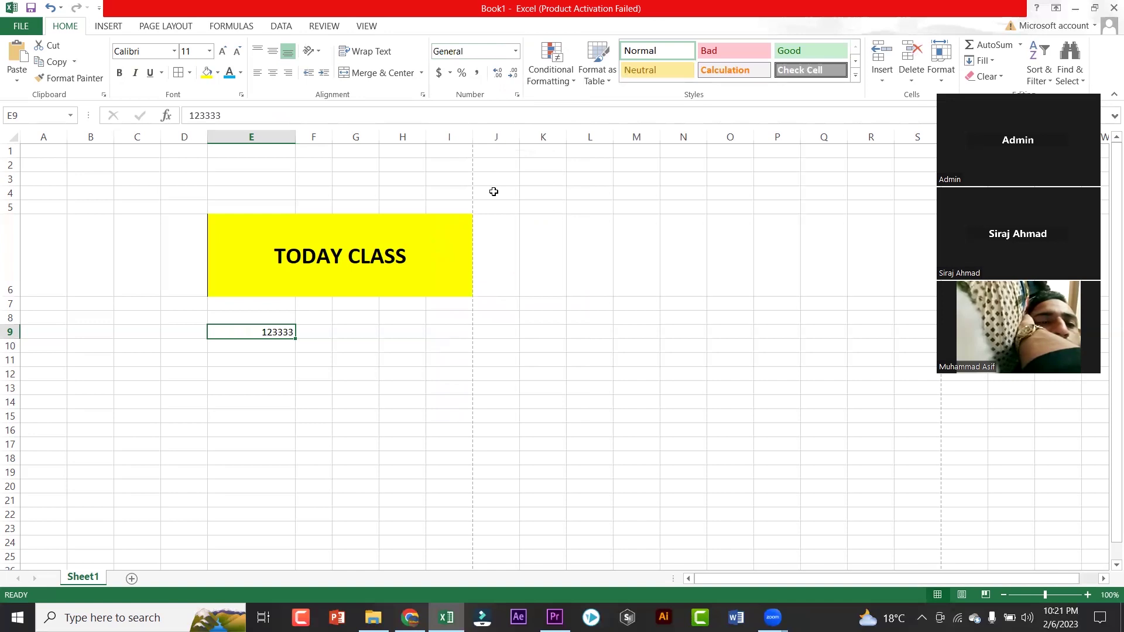
Step: Look over the conditional formatting options, and format cell E9 as a table without existing headers in a light style with a blue header
{"action": "left_click", "coordinate": [572, 73]}
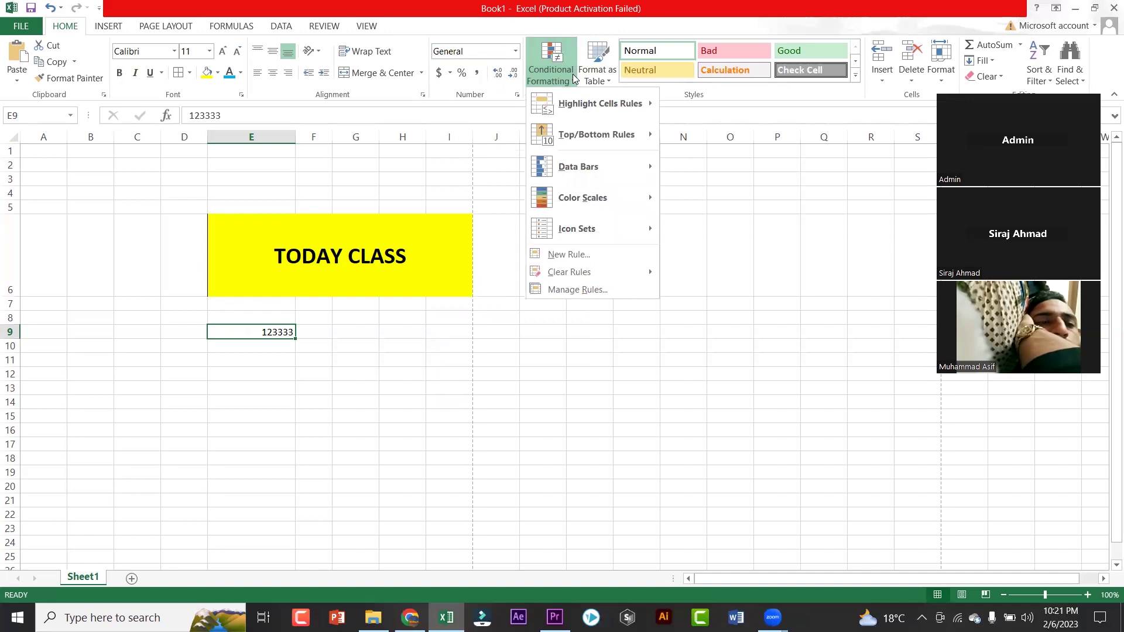
{"action": "left_click", "coordinate": [707, 235]}
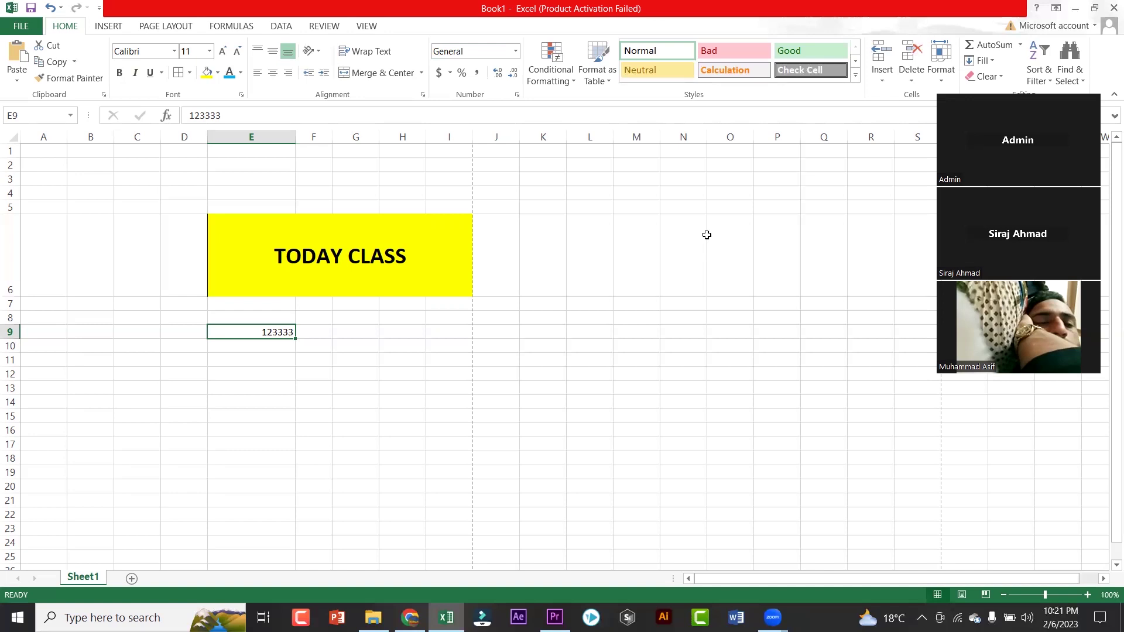
{"action": "left_click", "coordinate": [608, 76]}
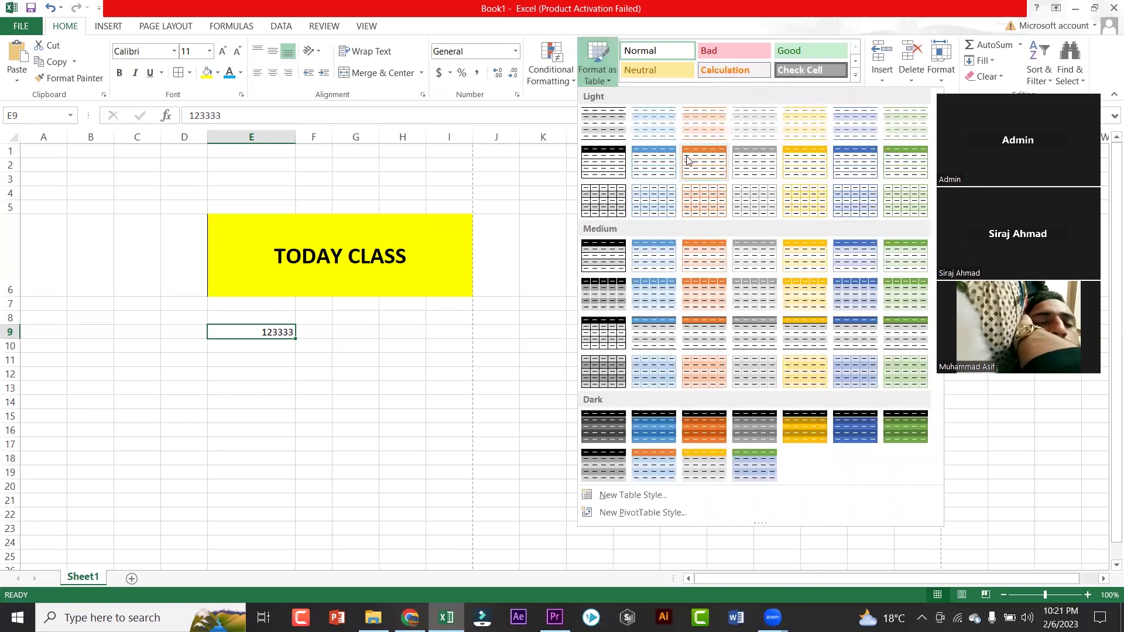
{"action": "left_click", "coordinate": [654, 161]}
{"action": "left_click", "coordinate": [264, 319]}
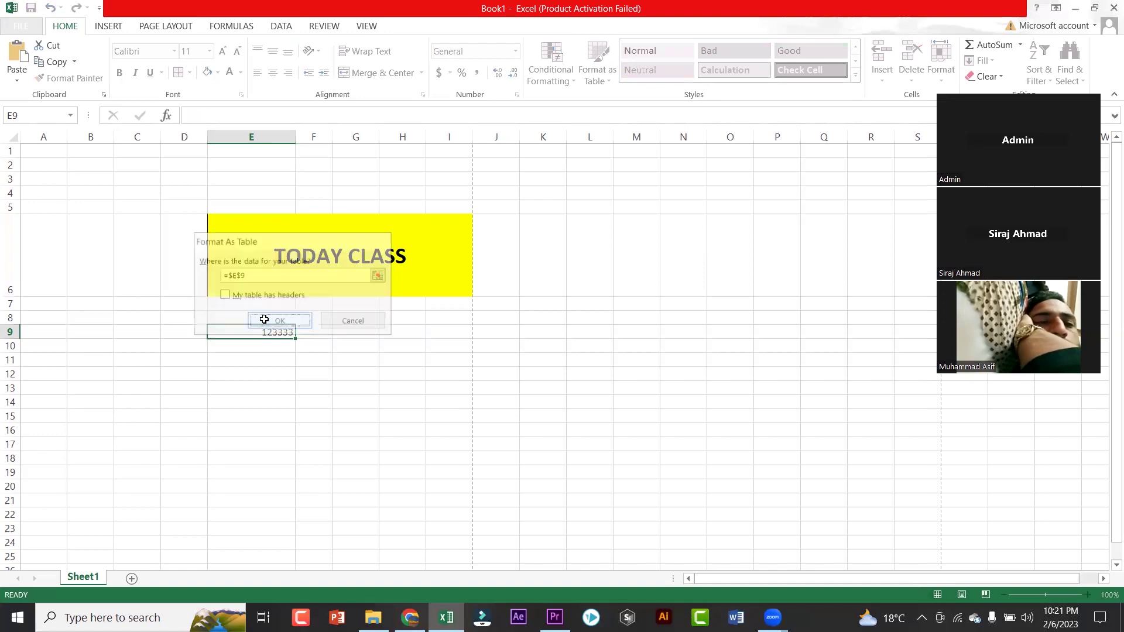
Step: Change the table starting at E9 to the light table style with a gold header
{"action": "left_click", "coordinate": [247, 333]}
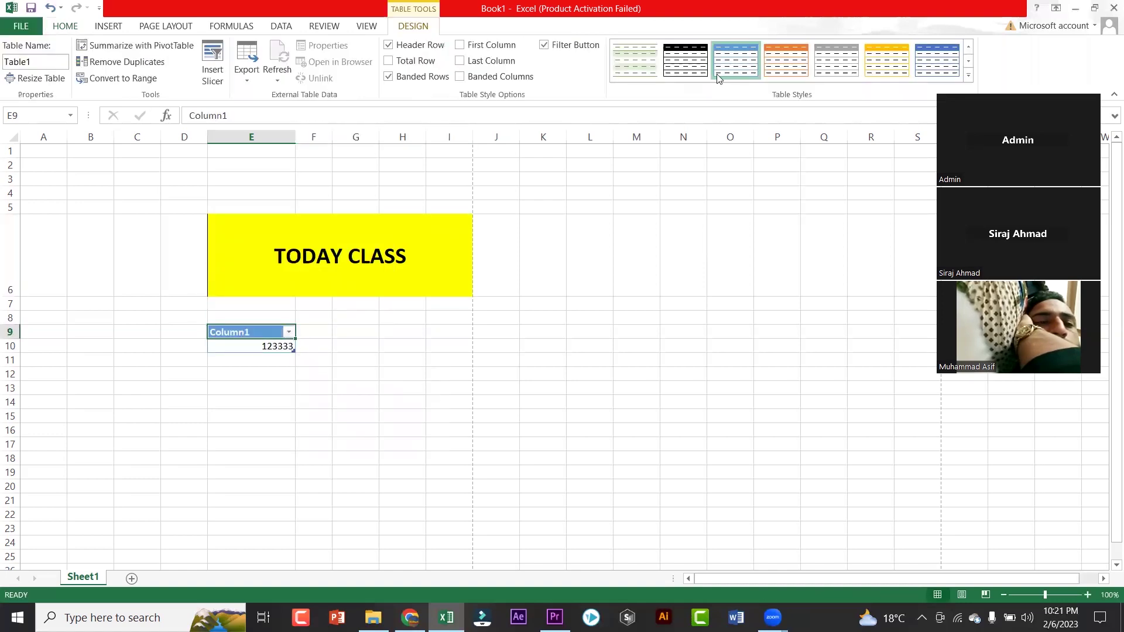
{"action": "left_click", "coordinate": [909, 63]}
{"action": "left_click", "coordinate": [78, 27]}
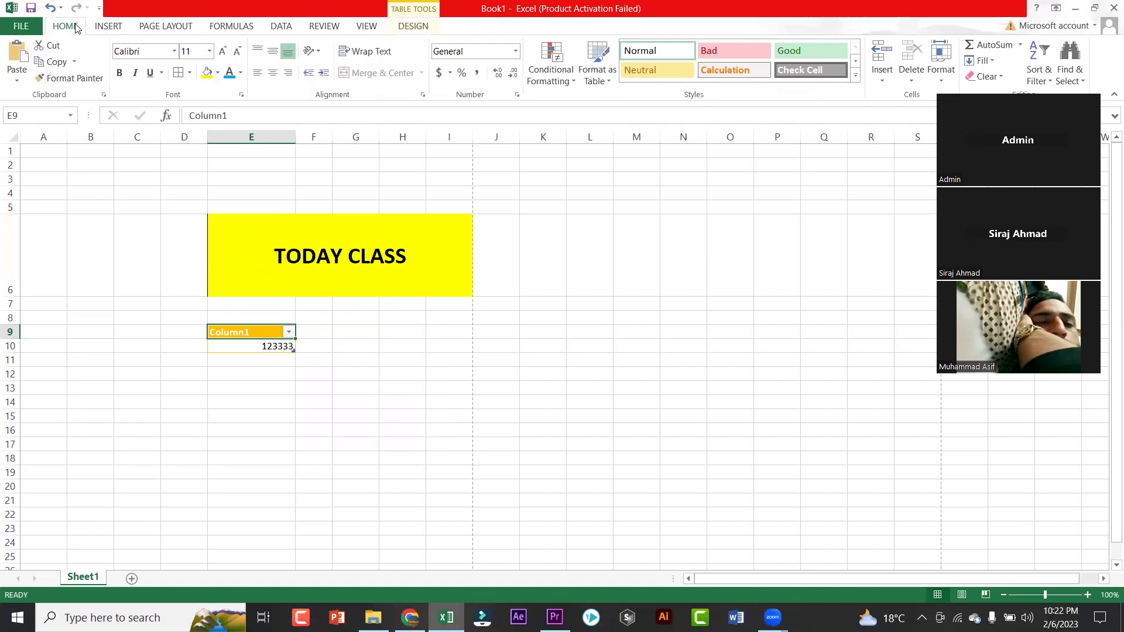
Step: Insert six cells at E9 to push the table down to row 15
{"action": "left_click", "coordinate": [878, 58]}
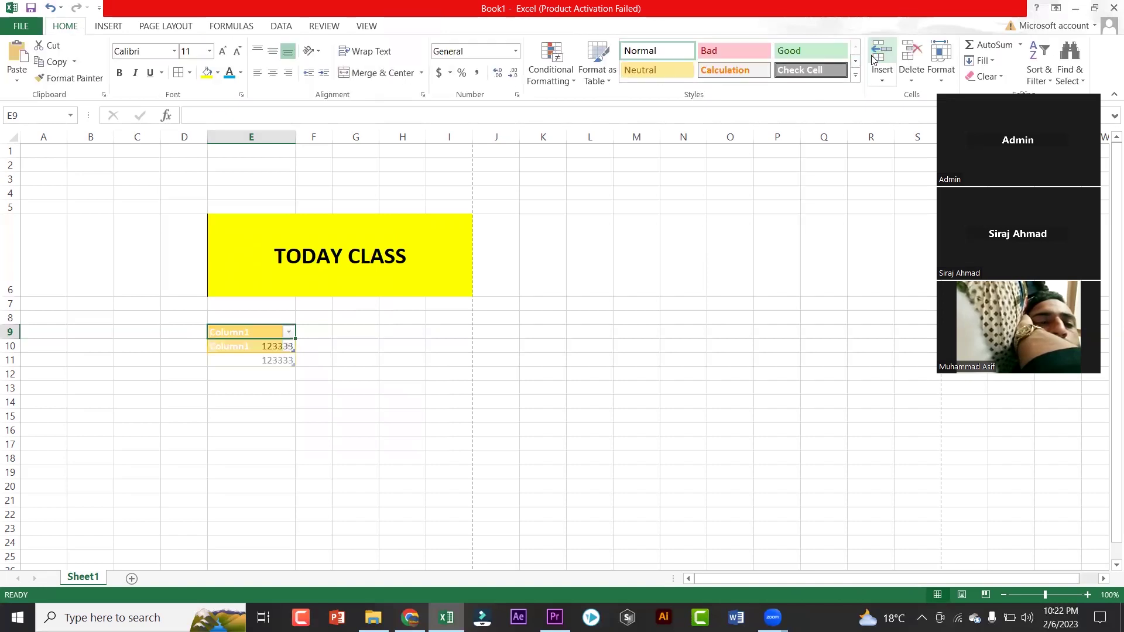
{"action": "left_click", "coordinate": [878, 58]}
{"action": "left_click", "coordinate": [878, 59]}
{"action": "left_click", "coordinate": [879, 59]}
{"action": "left_click", "coordinate": [878, 59]}
{"action": "left_click", "coordinate": [878, 58]}
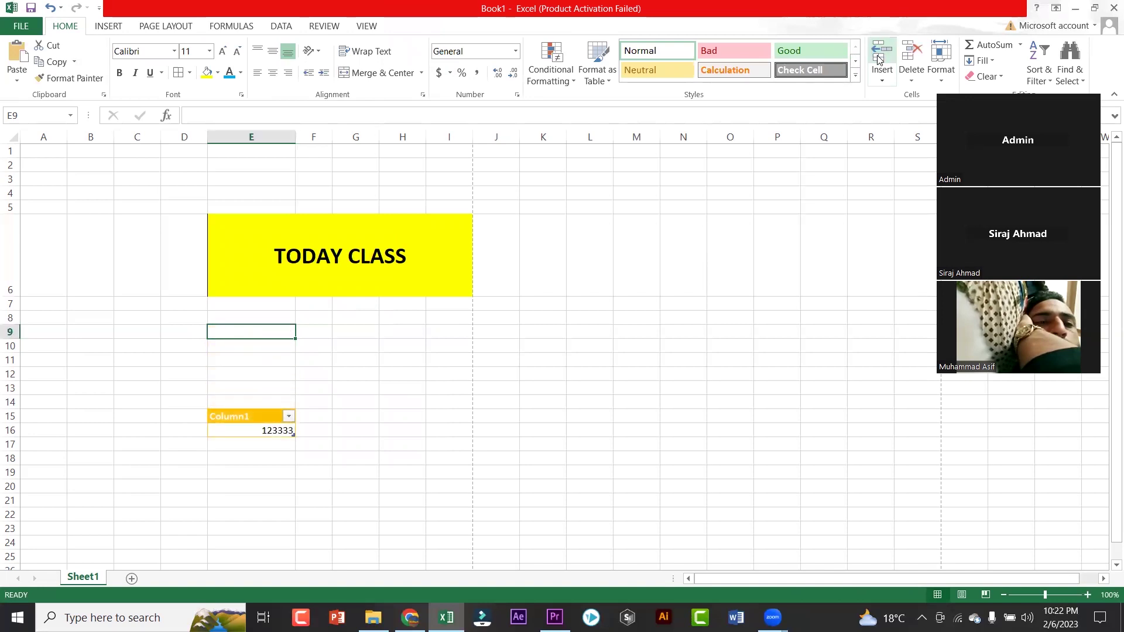
Step: Delete the six inserted cells at E9 to bring the table back up to row 9
{"action": "left_click", "coordinate": [908, 58]}
{"action": "left_click", "coordinate": [912, 58]}
{"action": "left_click", "coordinate": [916, 57]}
{"action": "left_click", "coordinate": [917, 57]}
{"action": "left_click", "coordinate": [916, 56]}
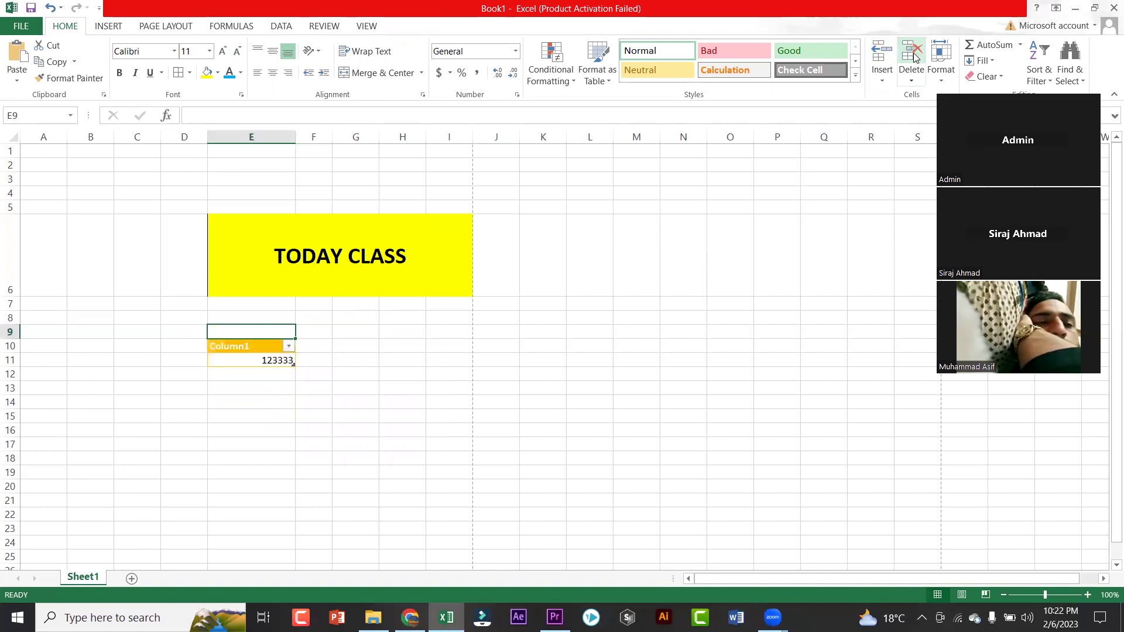
{"action": "left_click", "coordinate": [916, 57]}
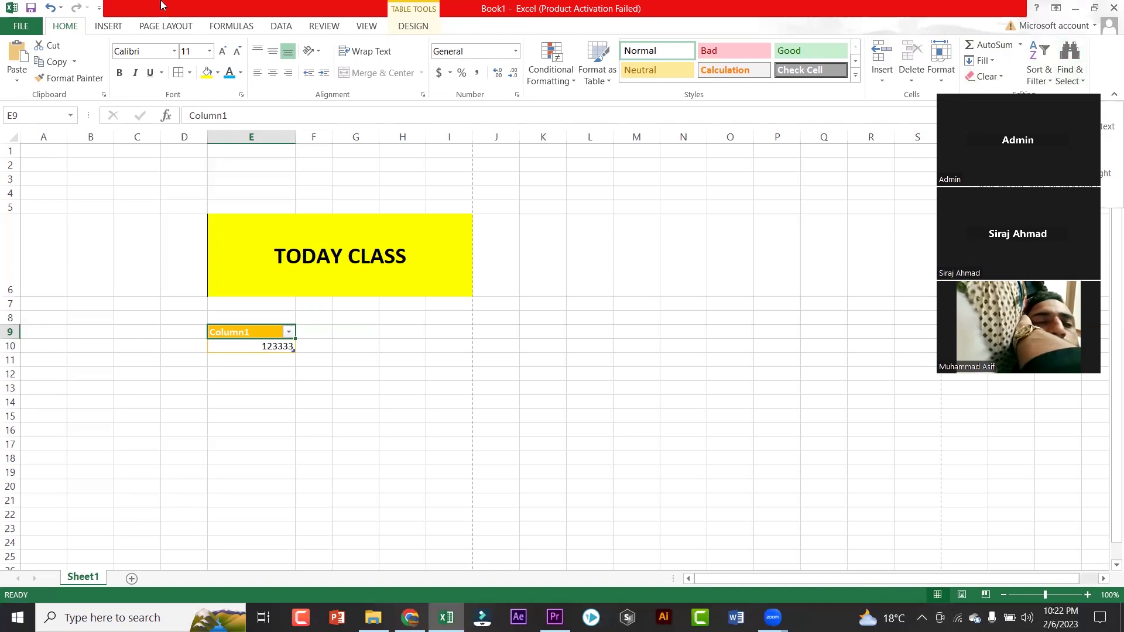
Step: Insert a hyperlink on the merged TODAY CLASS cell that links to the CLASS 3 TABLE file in the Documents folder
{"action": "left_click", "coordinate": [111, 27]}
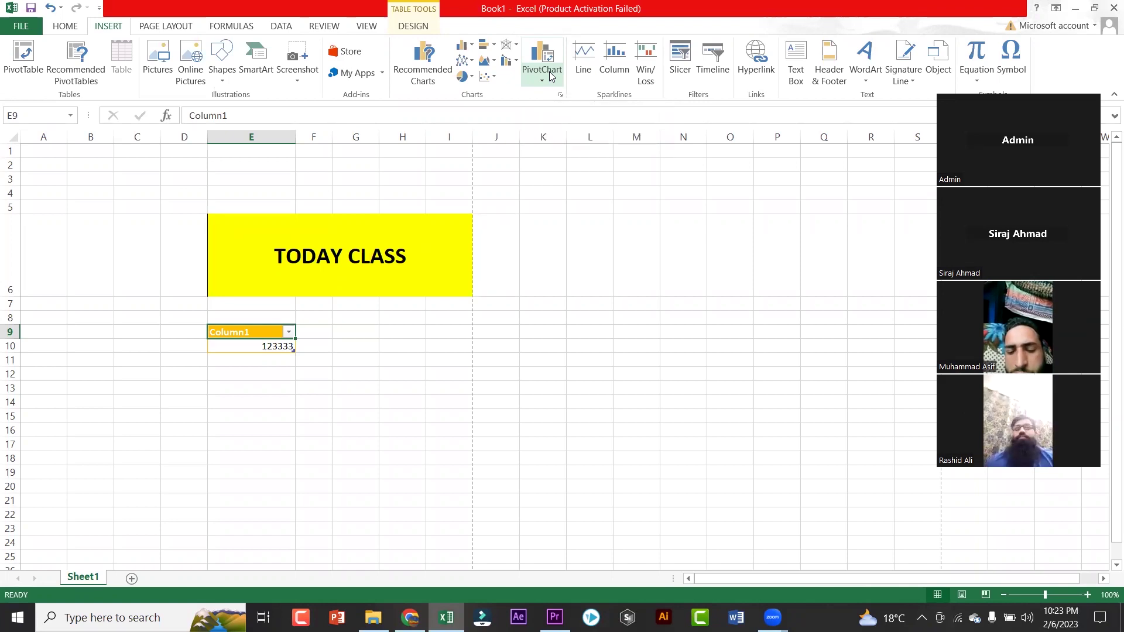
{"action": "left_click", "coordinate": [434, 255]}
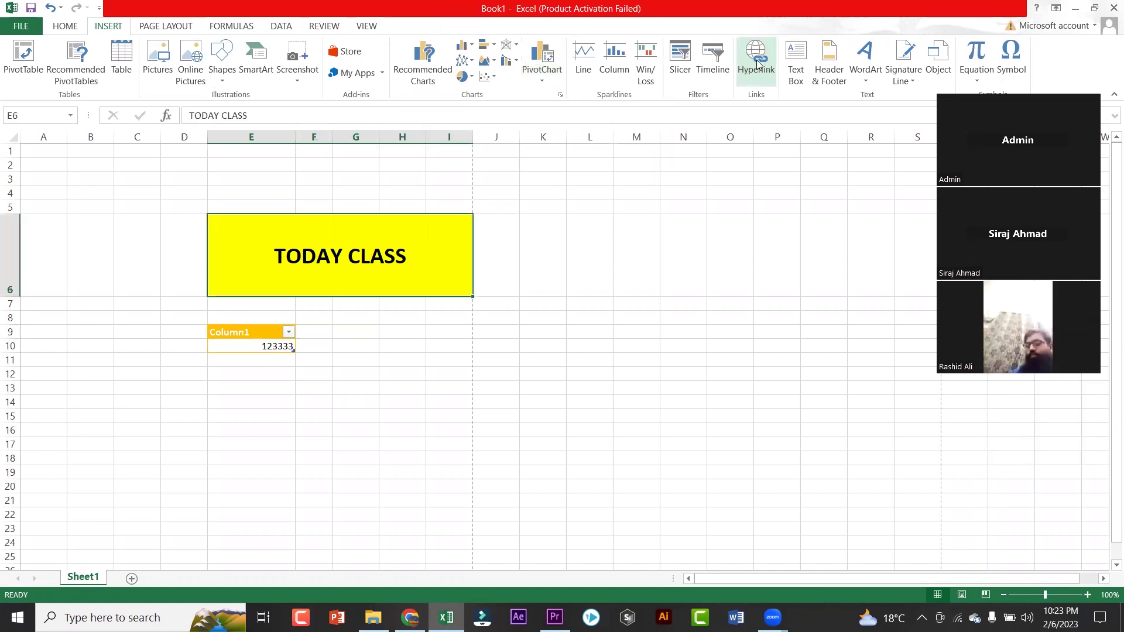
{"action": "left_click", "coordinate": [756, 59]}
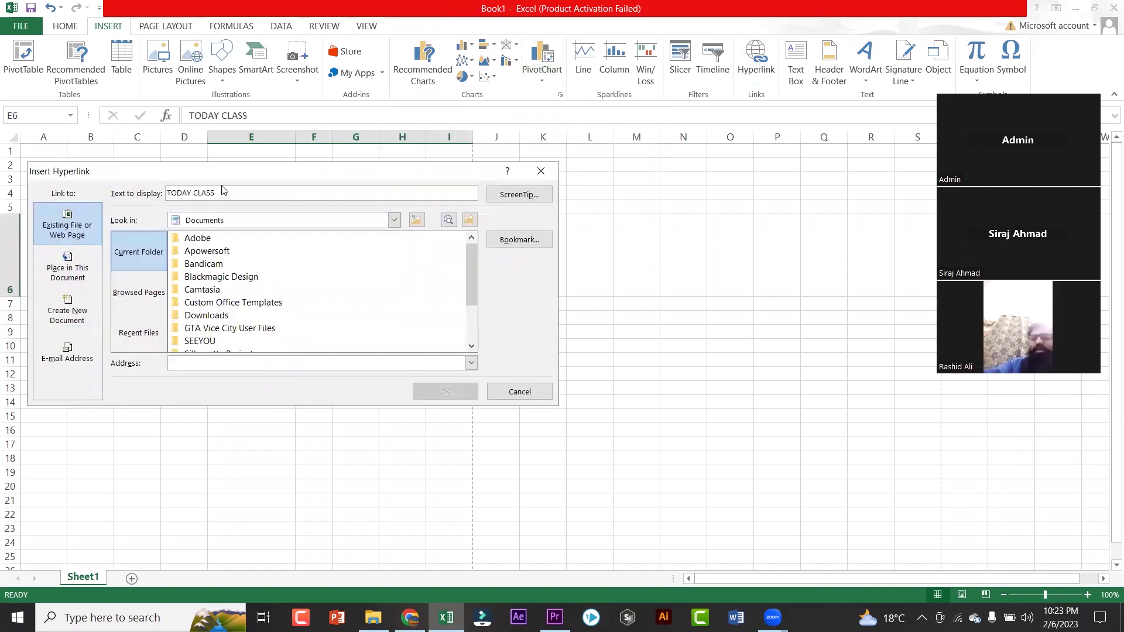
{"action": "left_click_drag", "start_coordinate": [222, 169], "coordinate": [222, 155]}
{"action": "scroll", "coordinate": [205, 319], "scroll_direction": "down", "scroll_amount": 2}
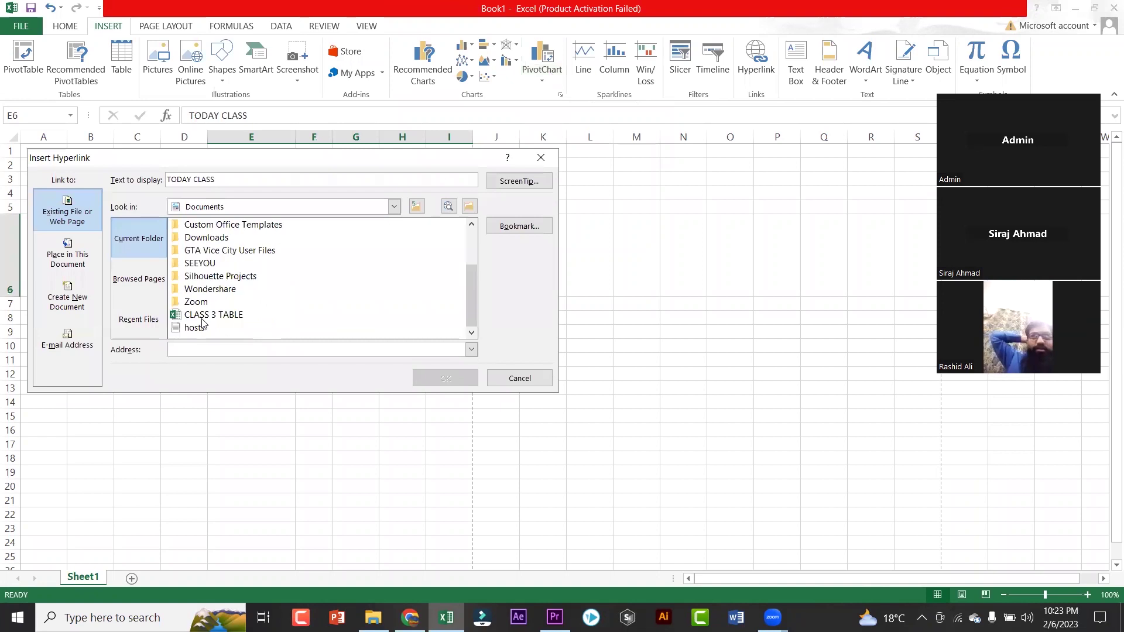
{"action": "left_click", "coordinate": [214, 314]}
{"action": "left_click", "coordinate": [446, 378]}
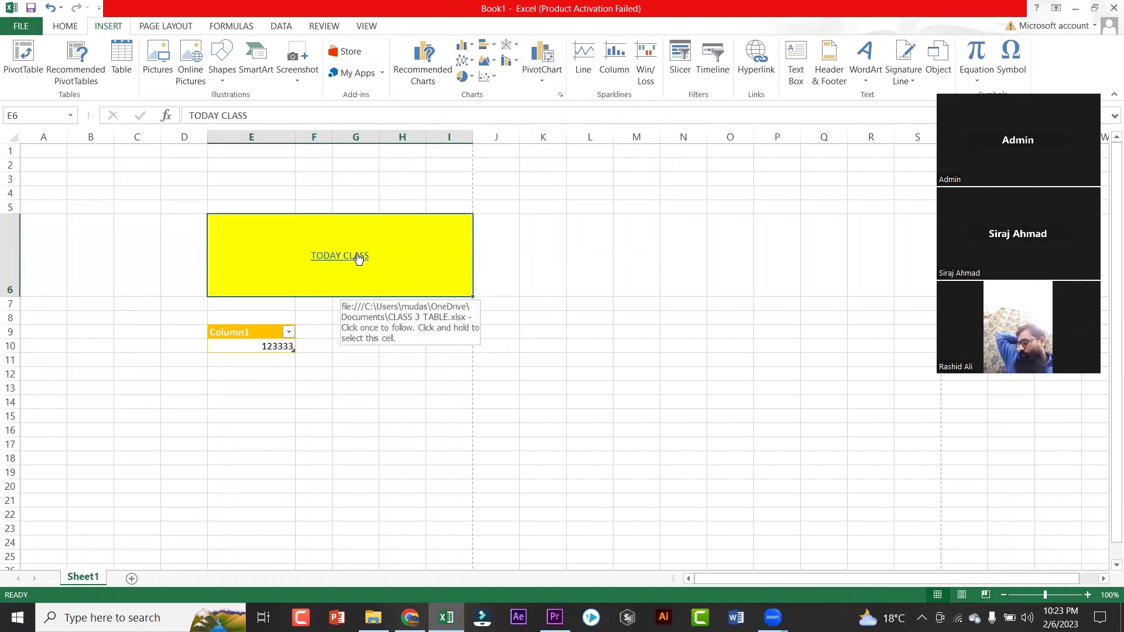
Step: Follow the TODAY CLASS hyperlink despite the security notice, look over the marksheet it opens, and return to Book1
{"action": "left_click", "coordinate": [358, 259]}
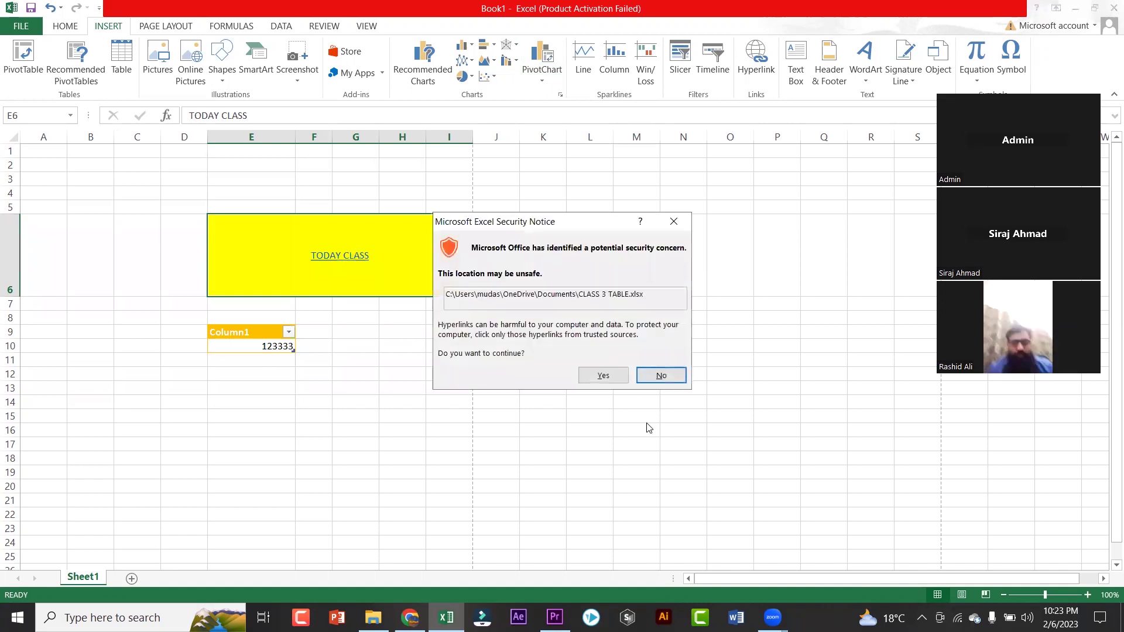
{"action": "left_click", "coordinate": [604, 376]}
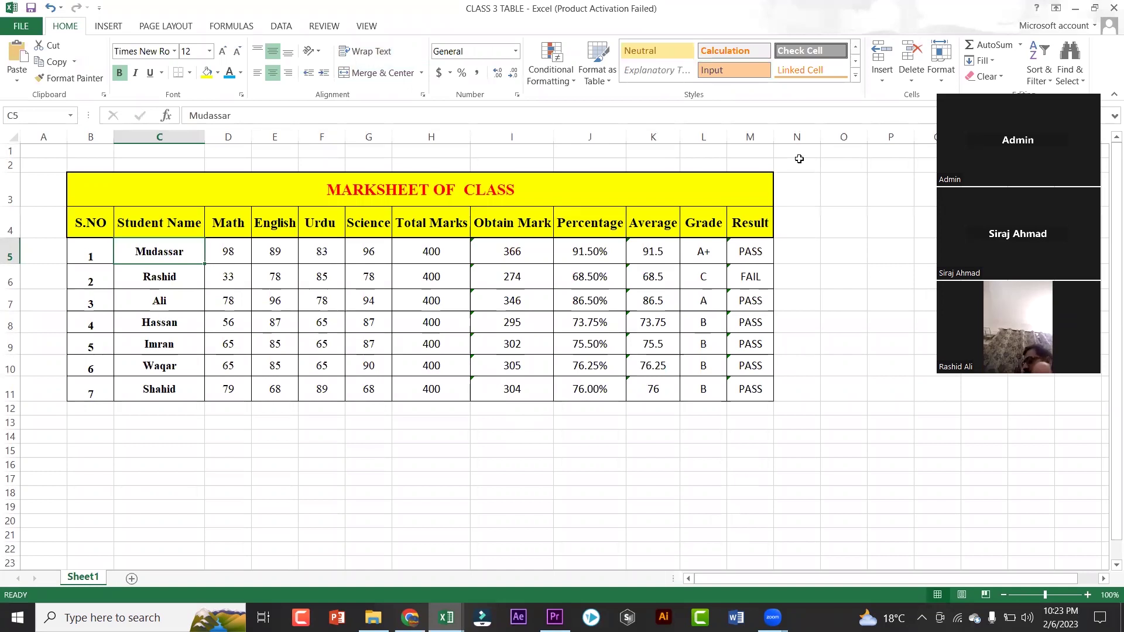
{"action": "left_click_drag", "start_coordinate": [797, 189], "coordinate": [328, 366]}
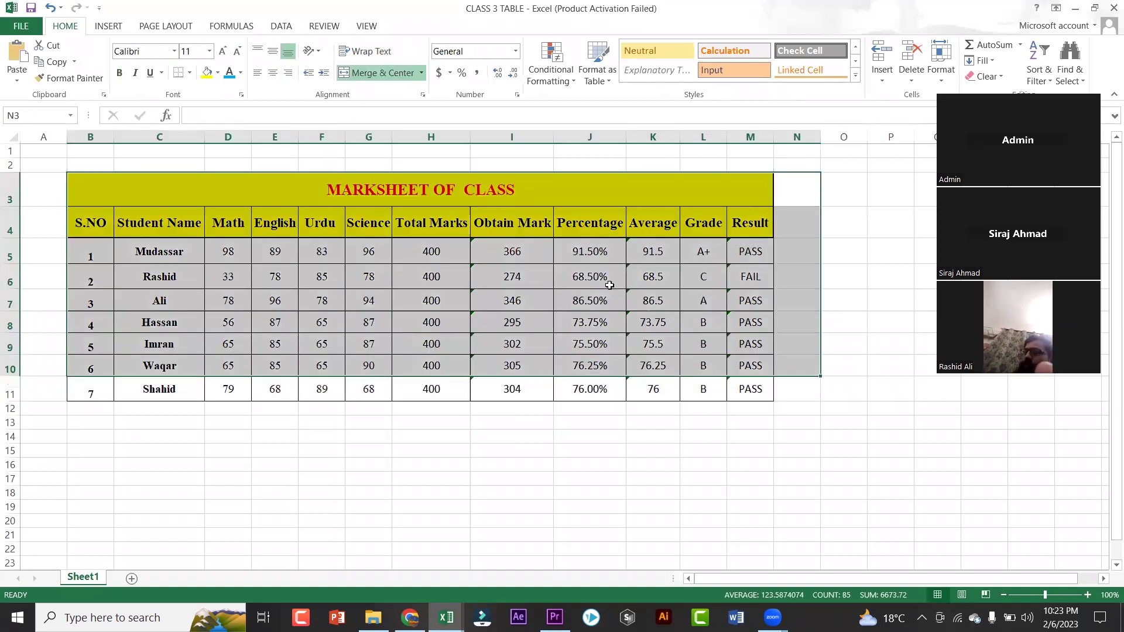
{"action": "left_click", "coordinate": [1075, 8]}
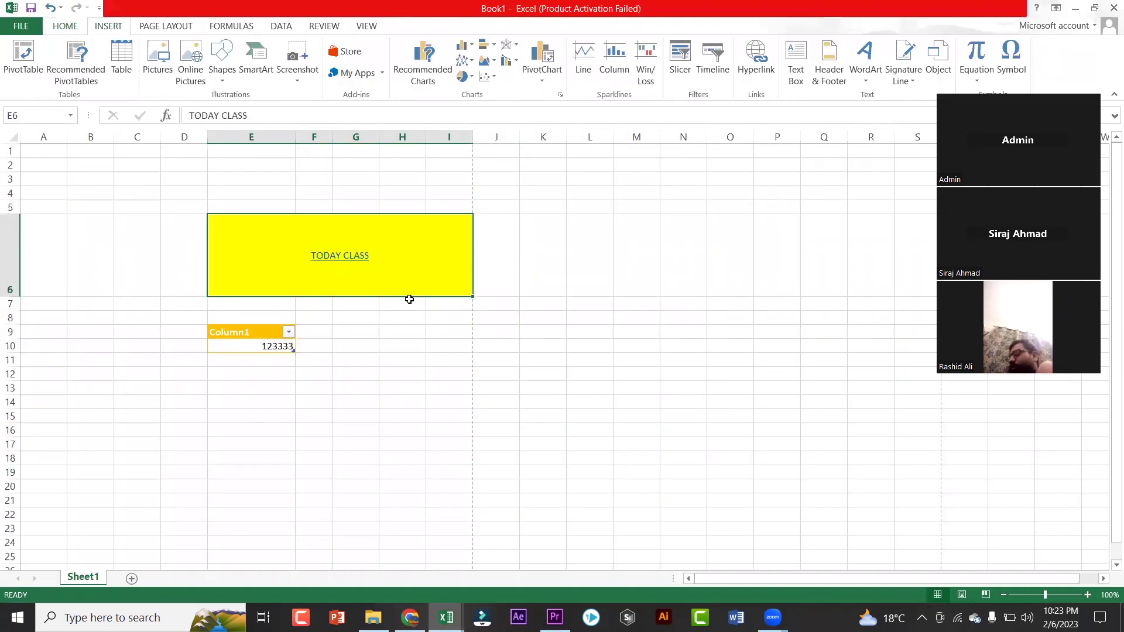
Step: Draw a text box over about C15:H21, below the table, and enter MUHAMMAD ALI INSITUTE in it
{"action": "left_click", "coordinate": [795, 65]}
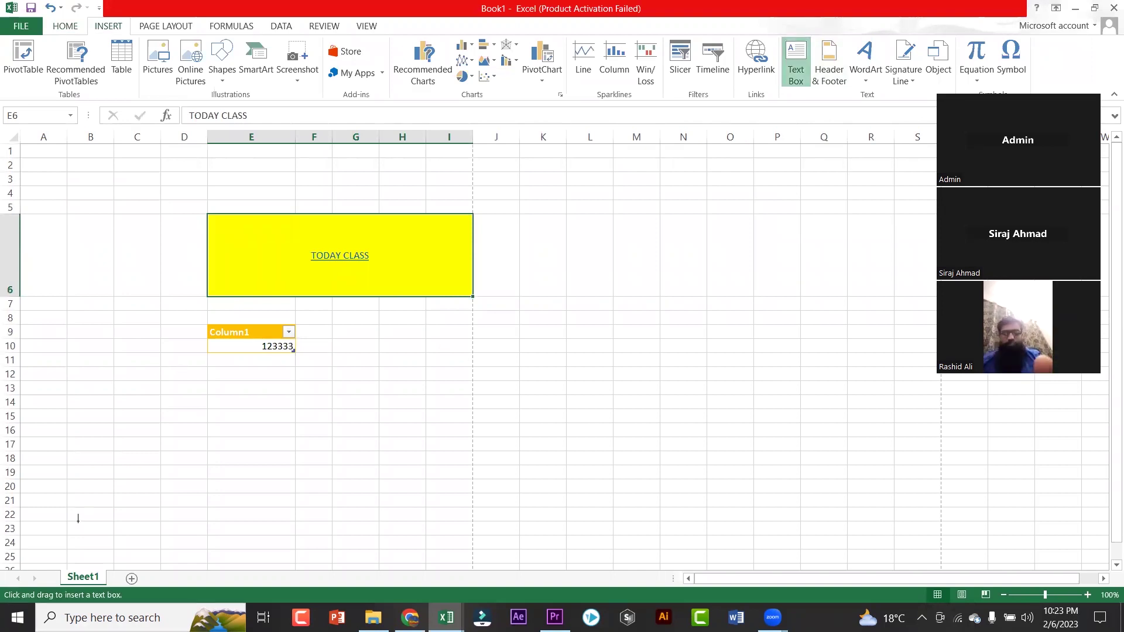
{"action": "left_click_drag", "start_coordinate": [128, 415], "coordinate": [414, 505]}
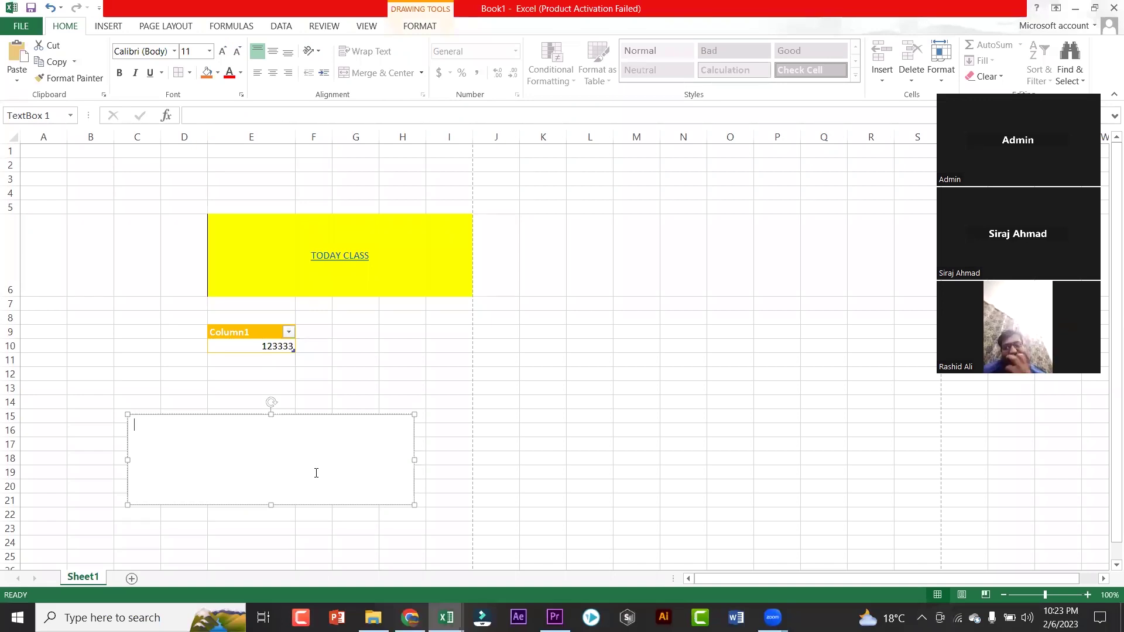
{"action": "type", "text": "MUHAMMAD ALI INSITUTE"}
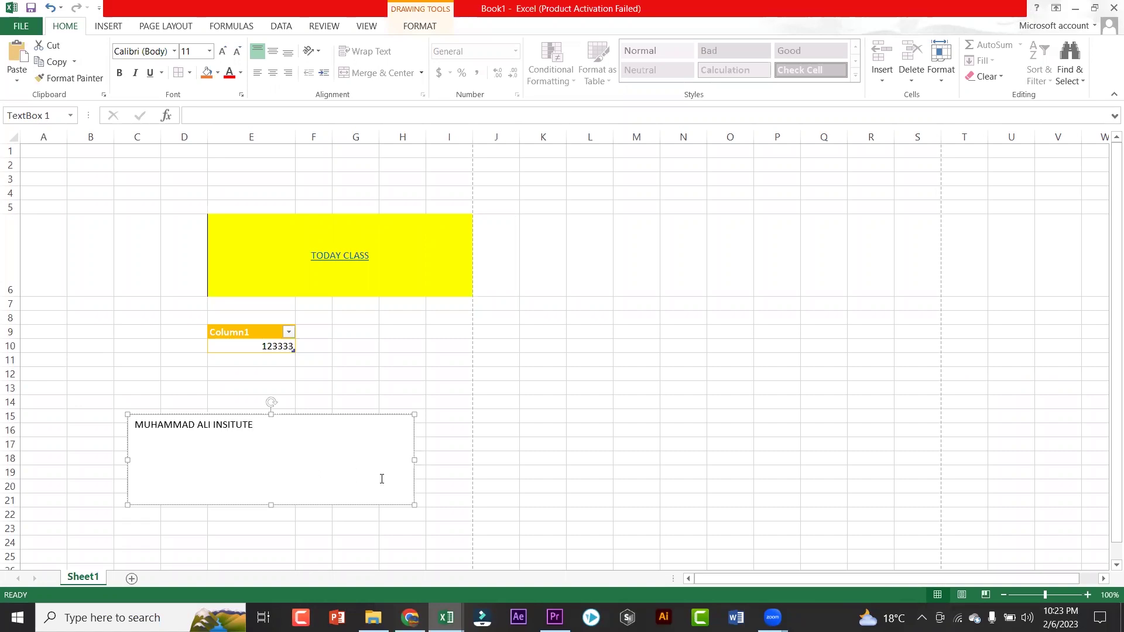
{"action": "left_click", "coordinate": [464, 475]}
{"action": "left_click", "coordinate": [302, 474]}
{"action": "left_click", "coordinate": [423, 359]}
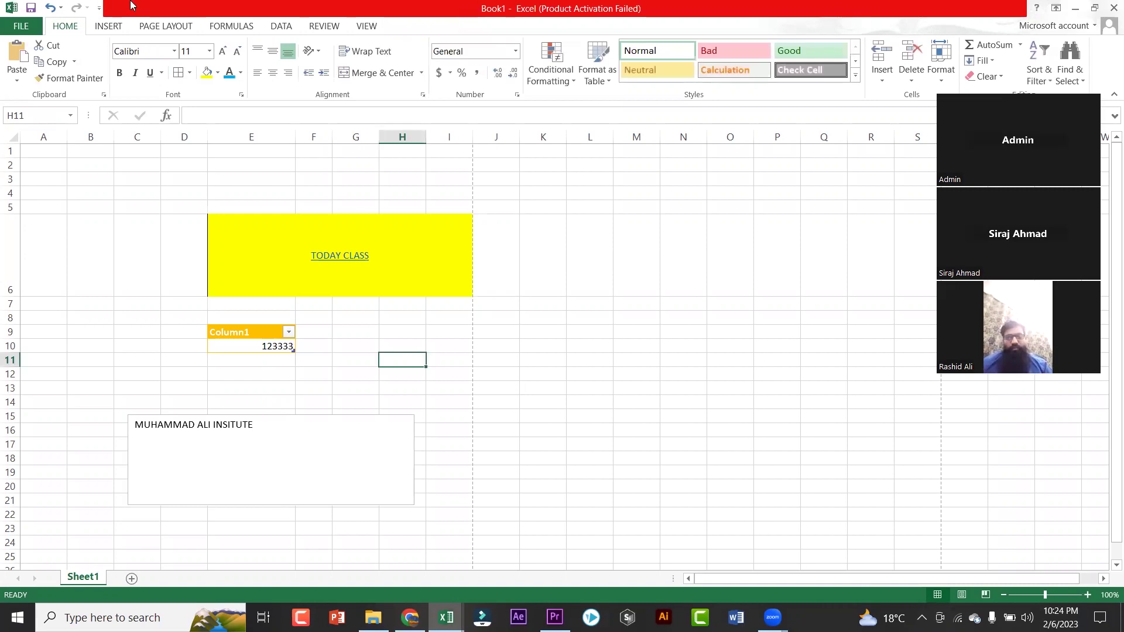
Step: Set the text box's text to font size 24 and centre it both horizontally and vertically
{"action": "left_click", "coordinate": [109, 26]}
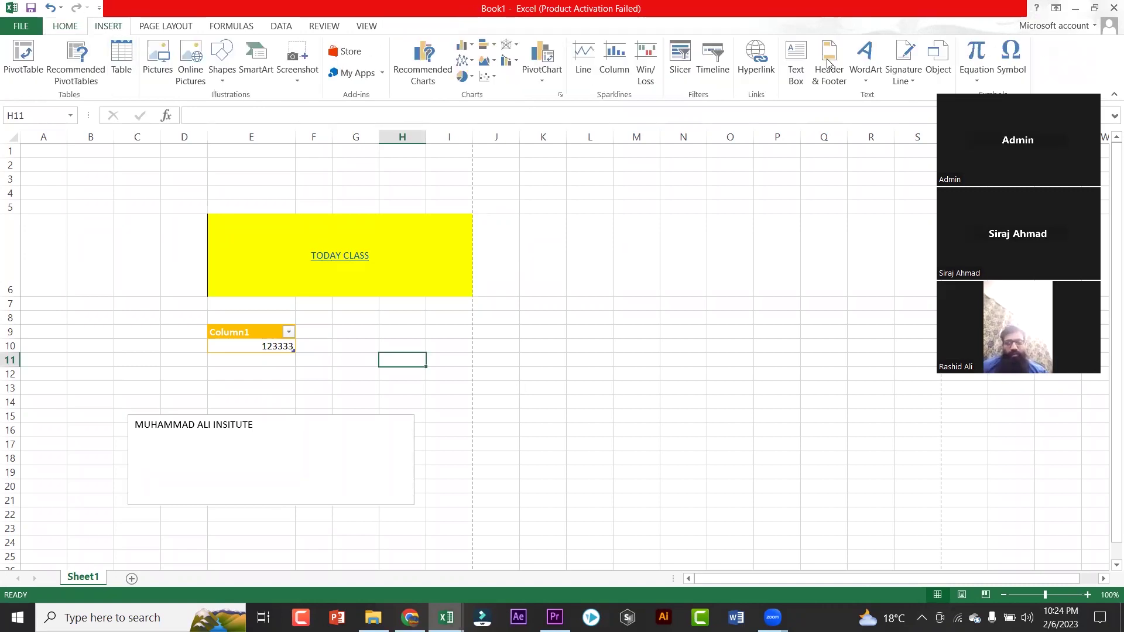
{"action": "triple_click", "coordinate": [298, 428]}
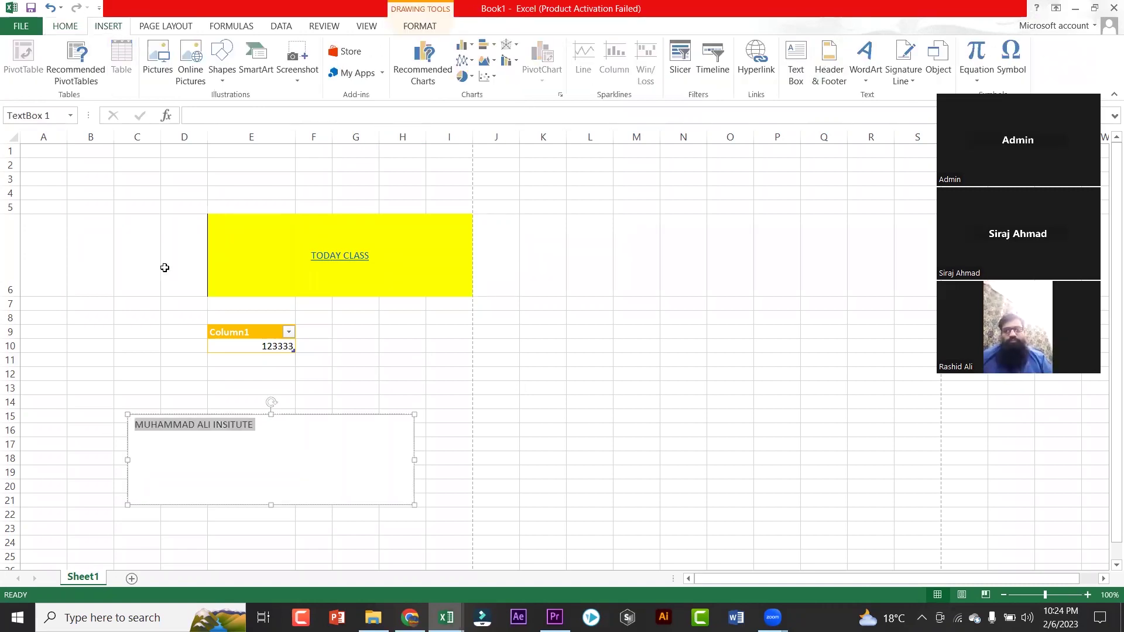
{"action": "left_click", "coordinate": [65, 26]}
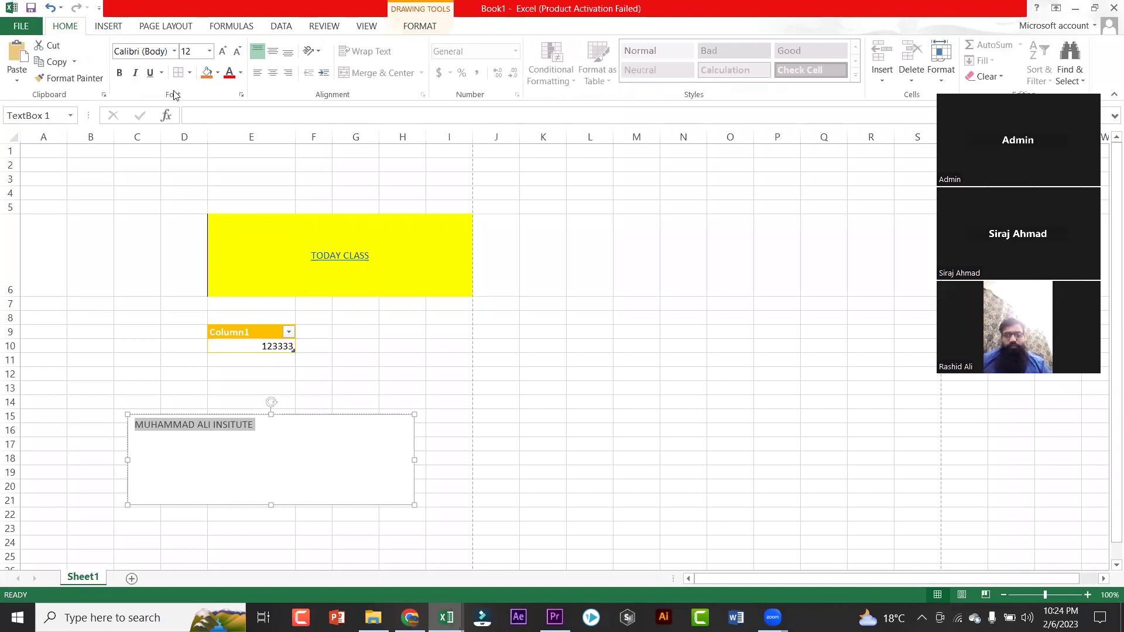
{"action": "left_click", "coordinate": [273, 73]}
{"action": "left_click", "coordinate": [209, 51]}
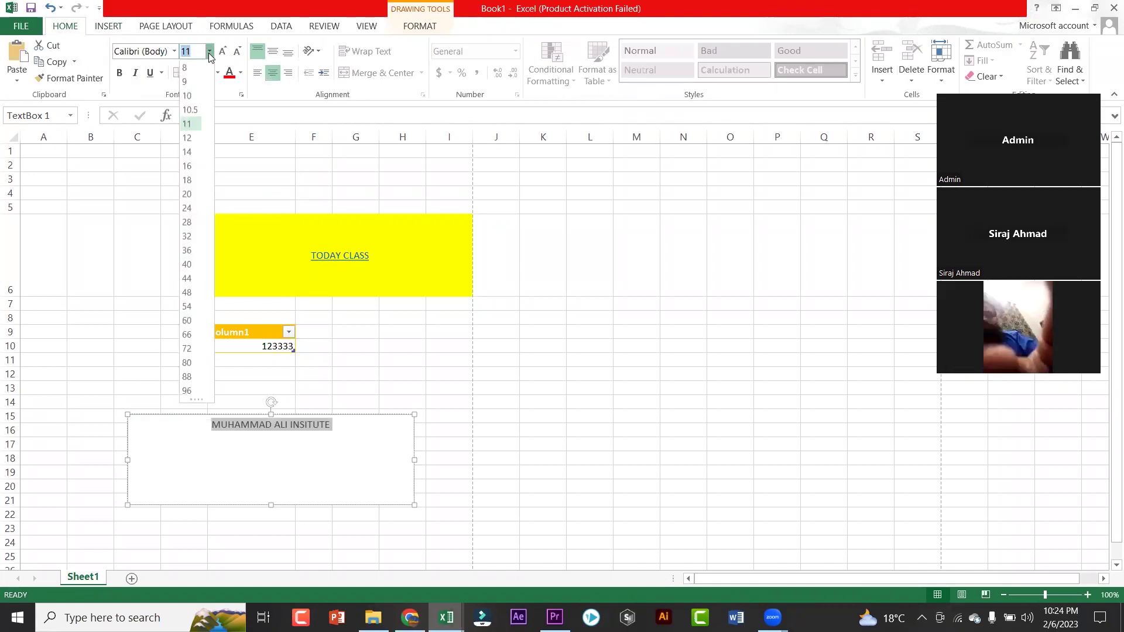
{"action": "left_click", "coordinate": [187, 208]}
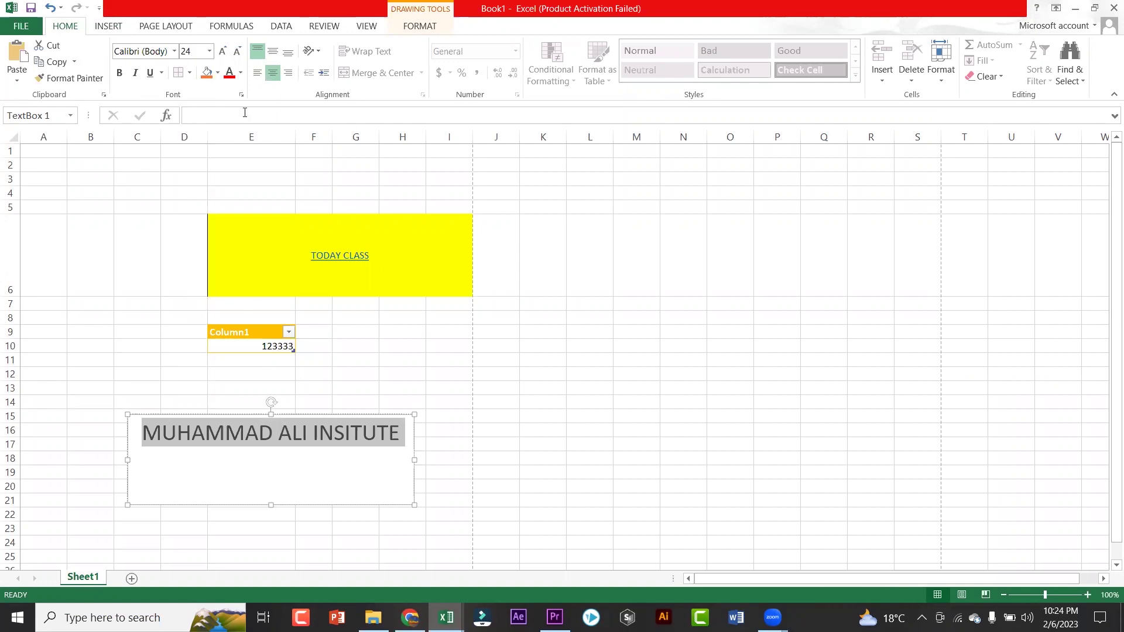
{"action": "left_click", "coordinate": [272, 51]}
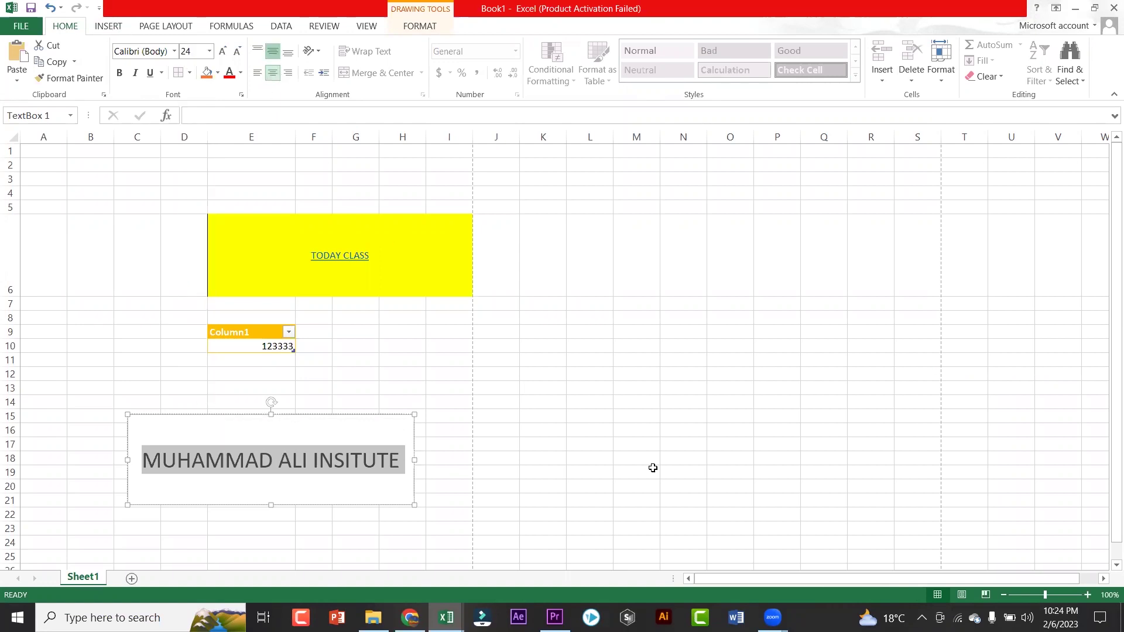
{"action": "key", "text": "Escape"}
{"action": "key", "text": "Escape"}
{"action": "left_click", "coordinate": [346, 460]}
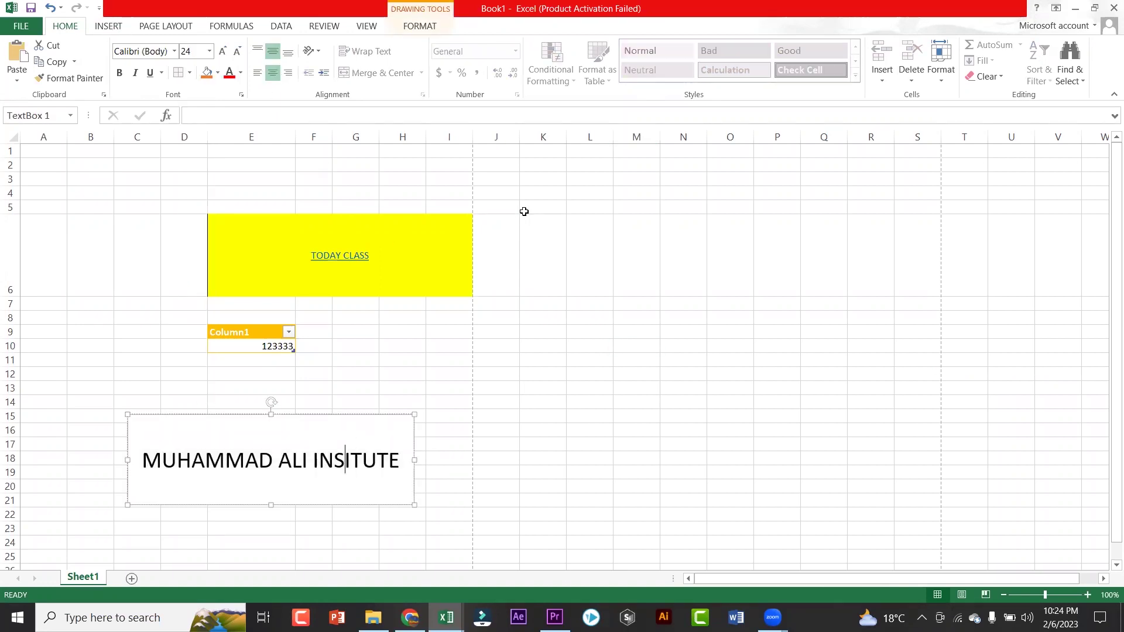
Step: Show the sheet's header and footer areas, leave them empty, and return to the normal view
{"action": "left_click", "coordinate": [109, 29]}
{"action": "left_click", "coordinate": [549, 277]}
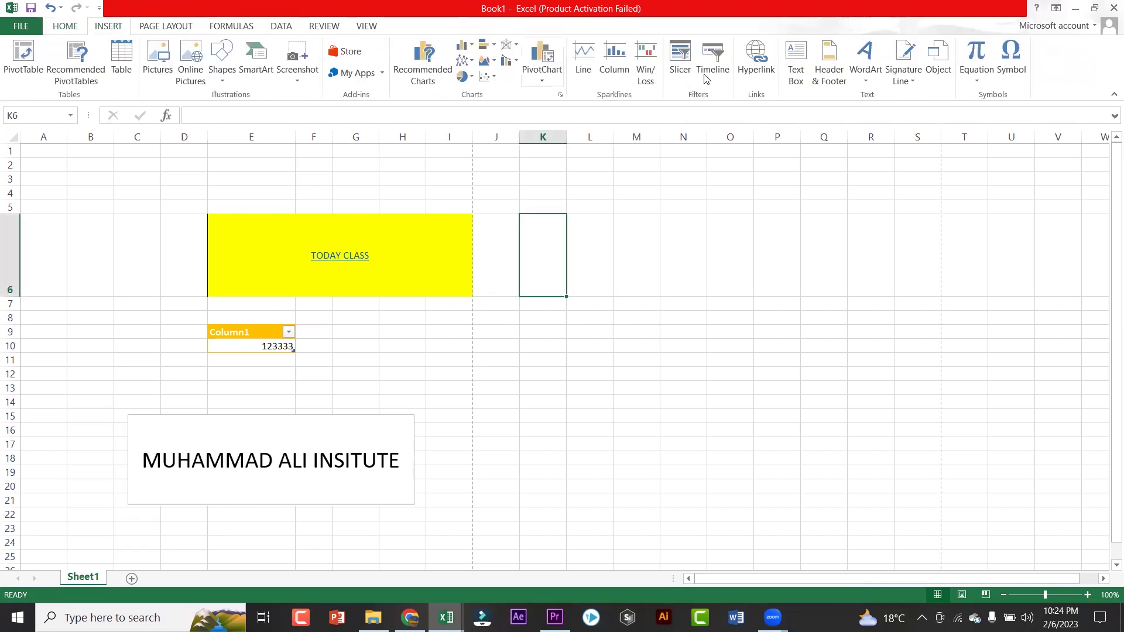
{"action": "left_click", "coordinate": [820, 78]}
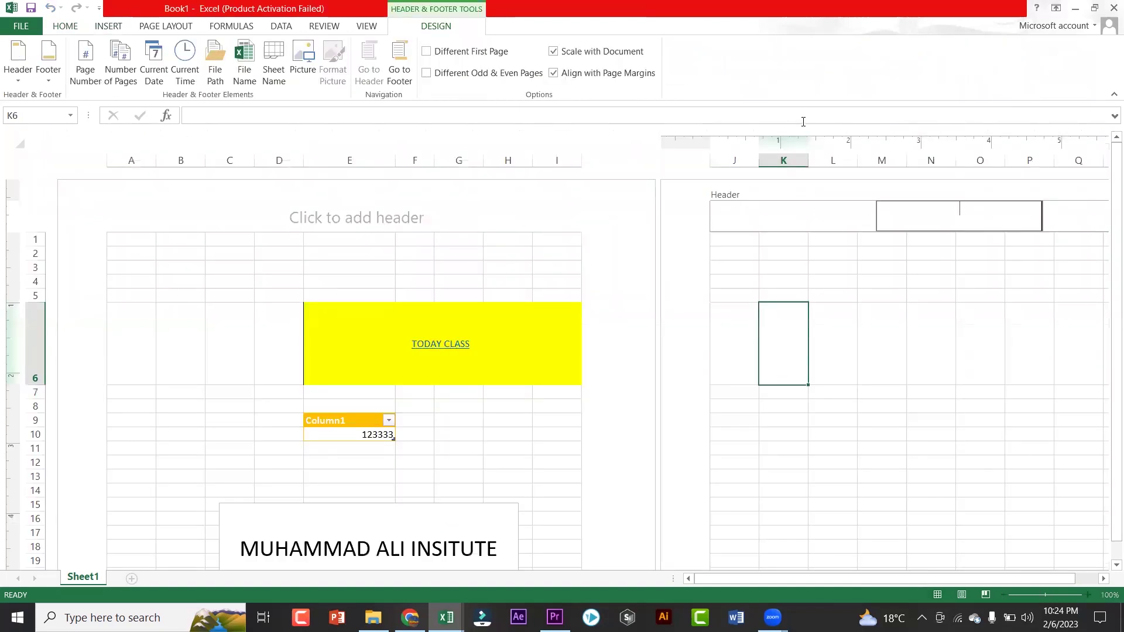
{"action": "left_click", "coordinate": [108, 26]}
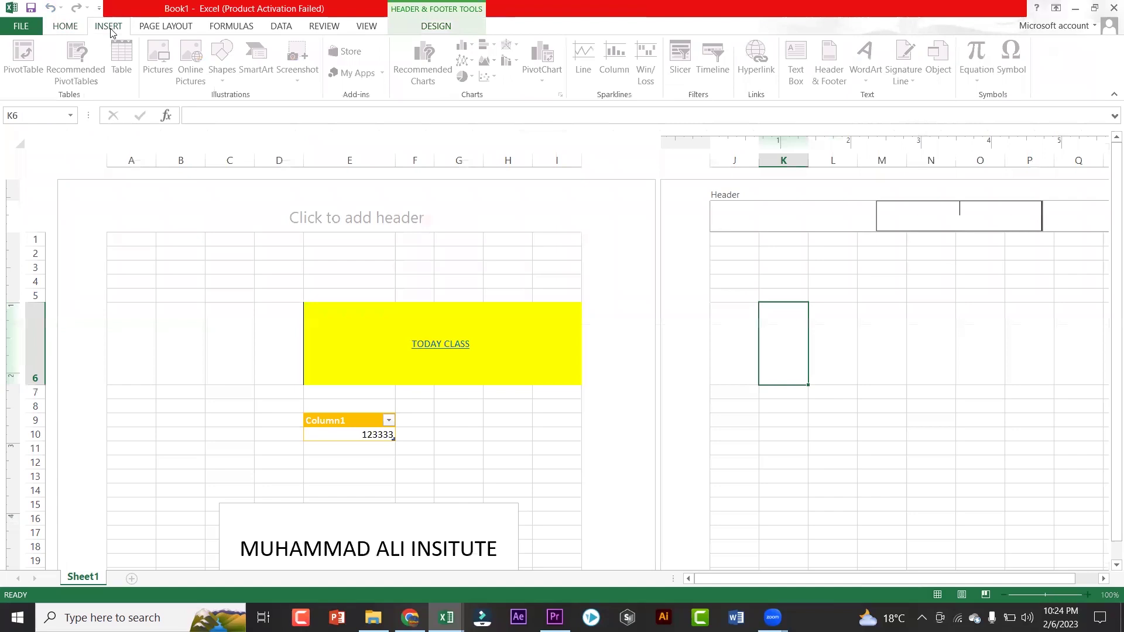
{"action": "left_click", "coordinate": [706, 445]}
{"action": "left_click", "coordinate": [557, 268]}
{"action": "left_click", "coordinate": [900, 333]}
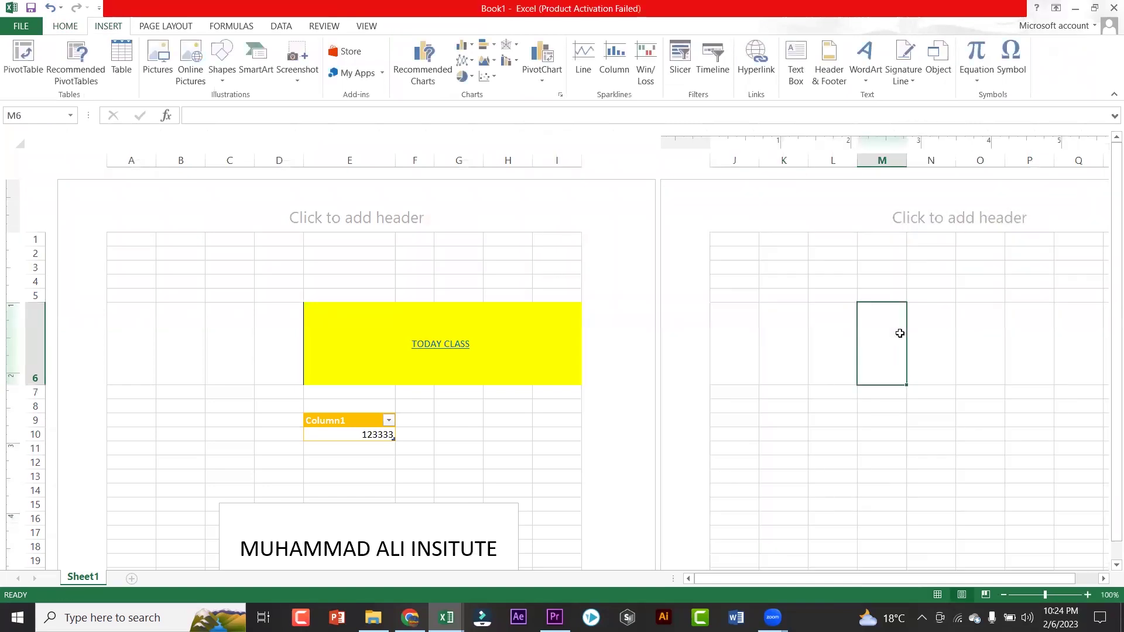
{"action": "key", "text": "ctrl+z"}
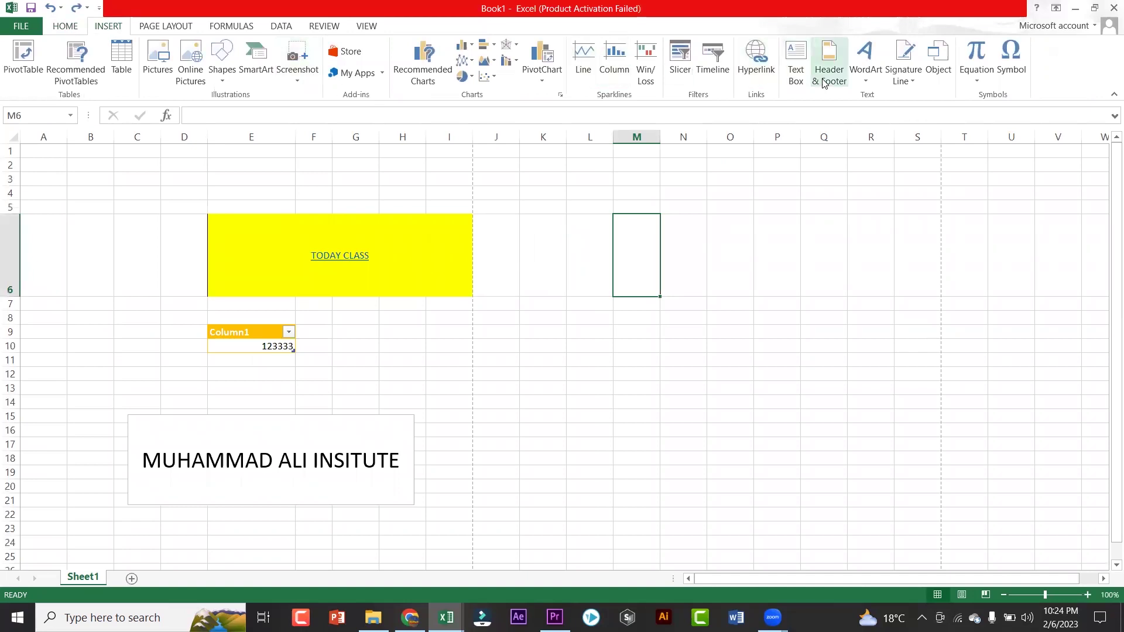
Step: Insert a WordArt object reading WORLD ART
{"action": "left_click", "coordinate": [864, 69]}
{"action": "left_click", "coordinate": [908, 193]}
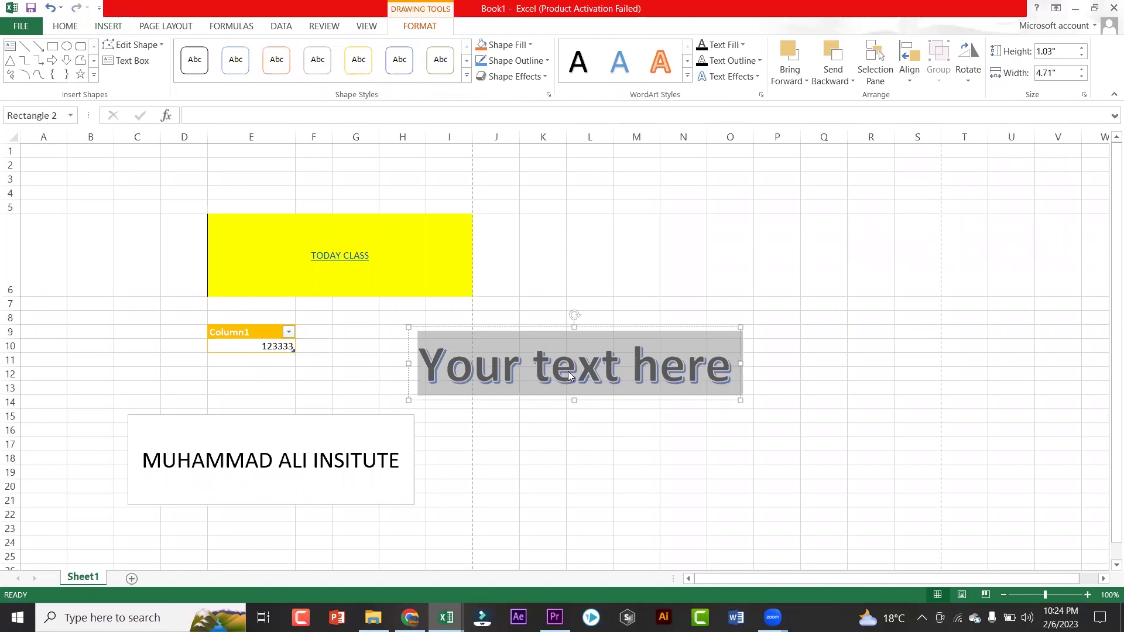
{"action": "type", "text": "WORL"}
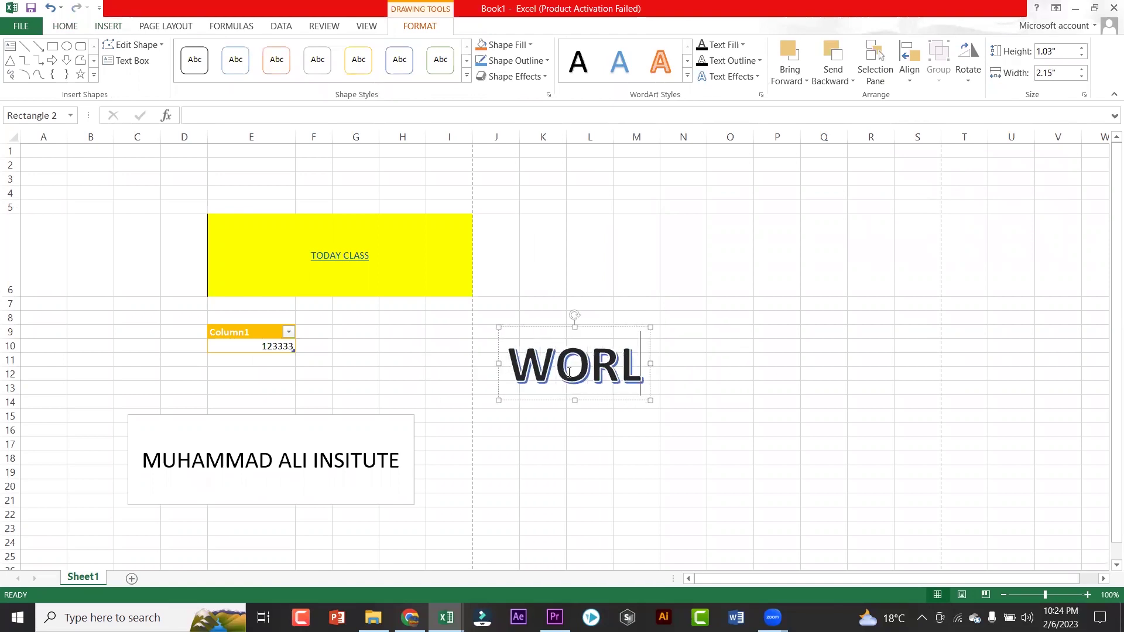
{"action": "type", "text": "D ART"}
{"action": "left_click", "coordinate": [632, 486]}
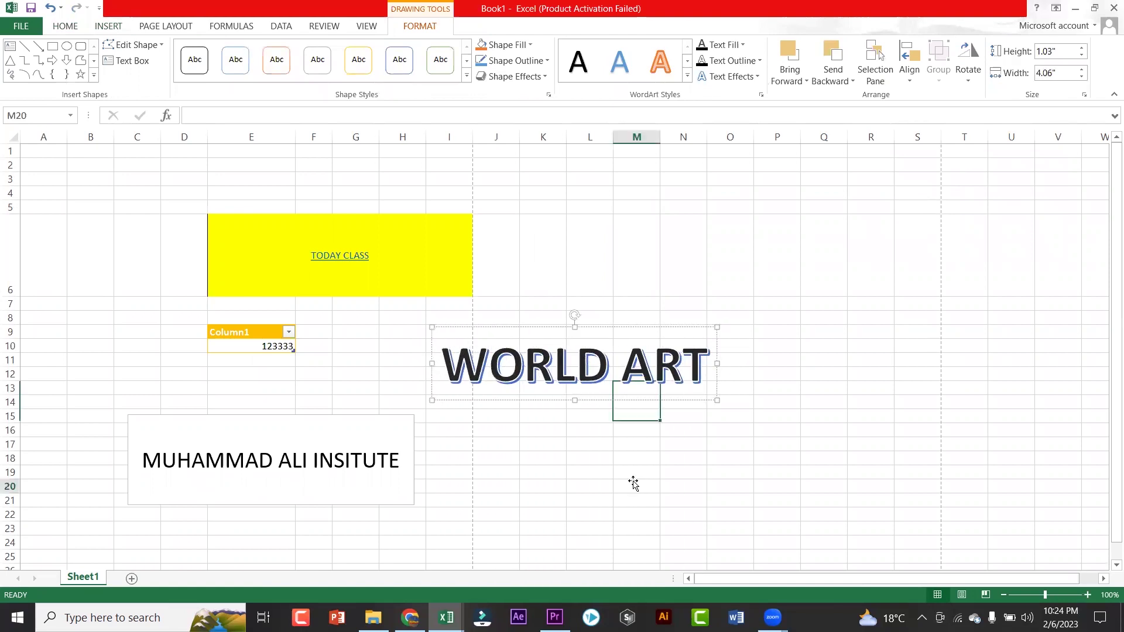
Step: Apply the black WordArt style with a white outline and blue hard shadow to the WORLD ART text
{"action": "left_click", "coordinate": [601, 369]}
{"action": "left_click_drag", "start_coordinate": [450, 363], "coordinate": [718, 365]}
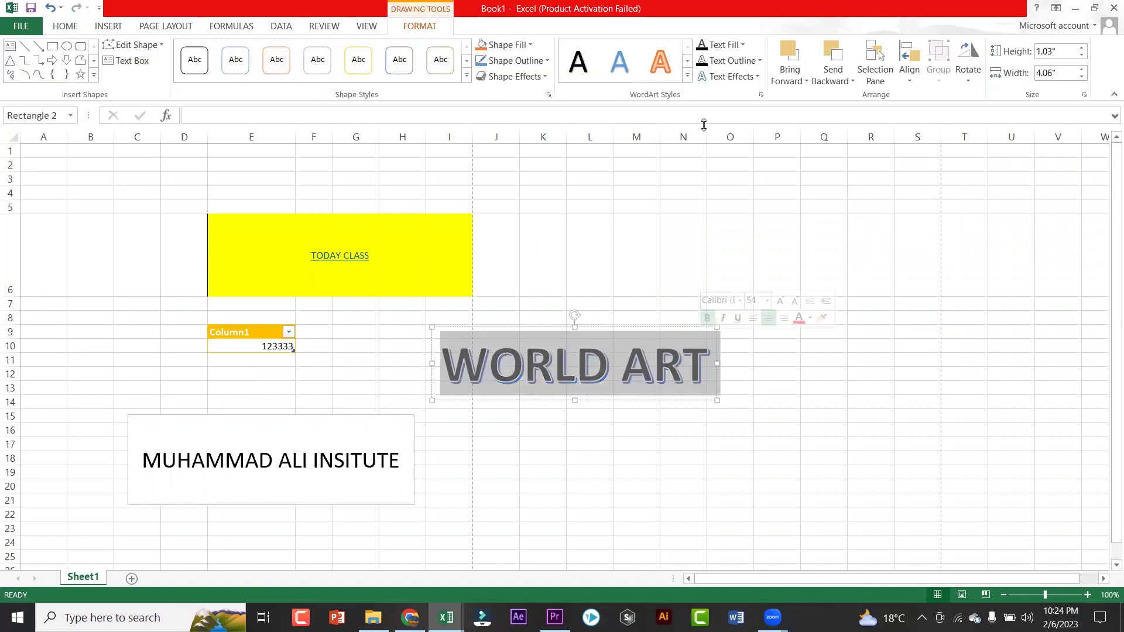
{"action": "left_click", "coordinate": [688, 76]}
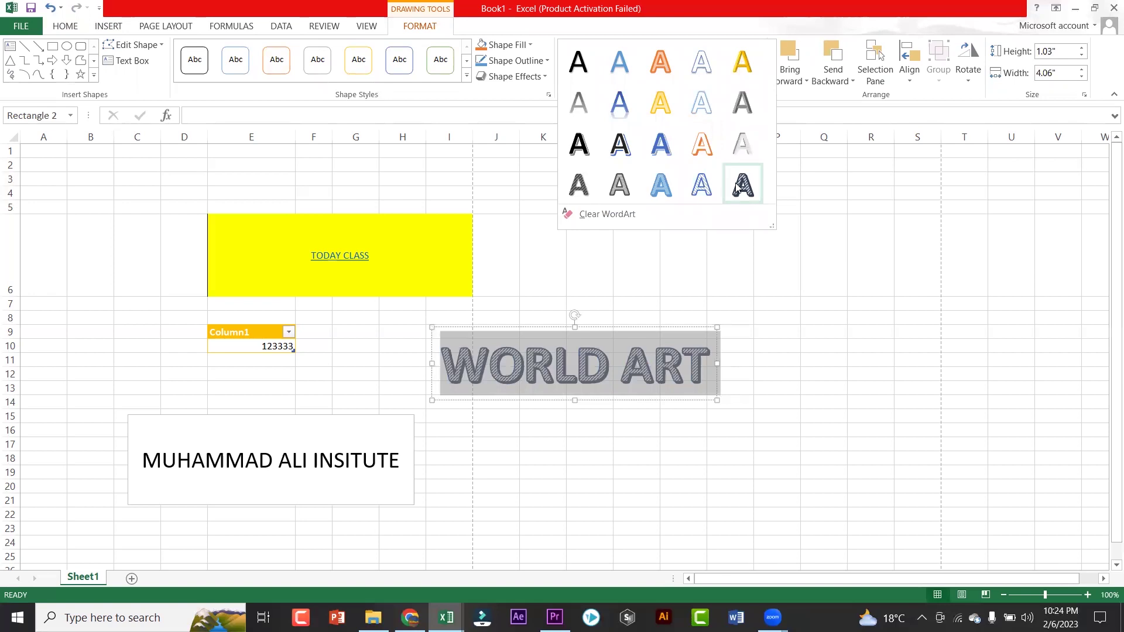
{"action": "left_click", "coordinate": [620, 144]}
{"action": "left_click", "coordinate": [791, 349]}
{"action": "left_click", "coordinate": [690, 376]}
Step: Give the WORLD ART text a light blue outline and a dark gold fill
{"action": "left_click_drag", "start_coordinate": [702, 369], "coordinate": [461, 370]}
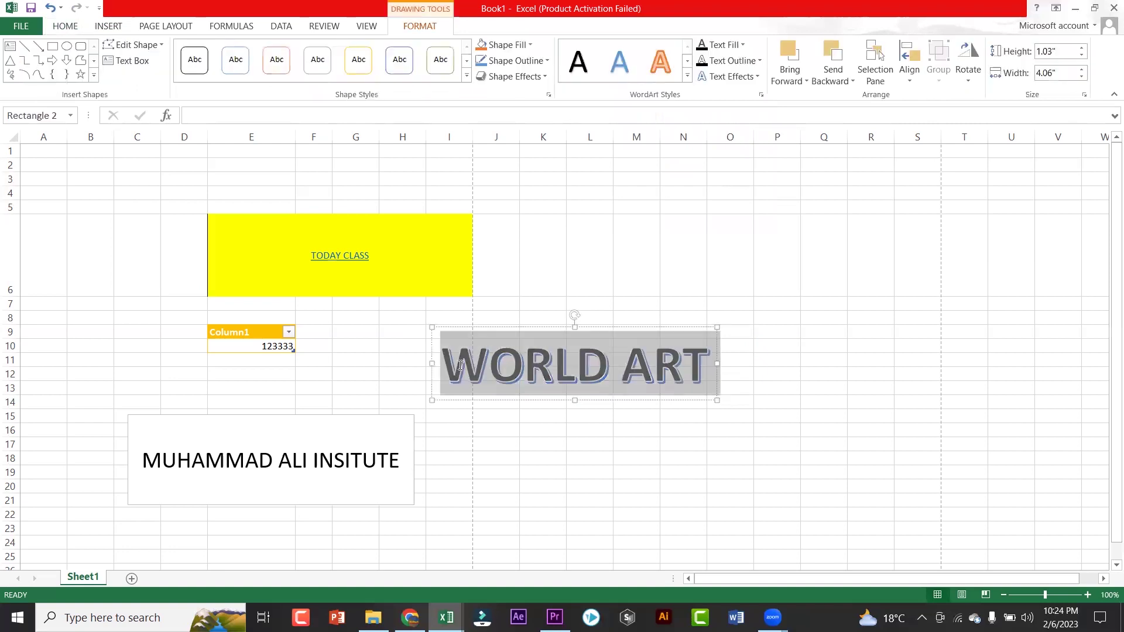
{"action": "left_click", "coordinate": [732, 60]}
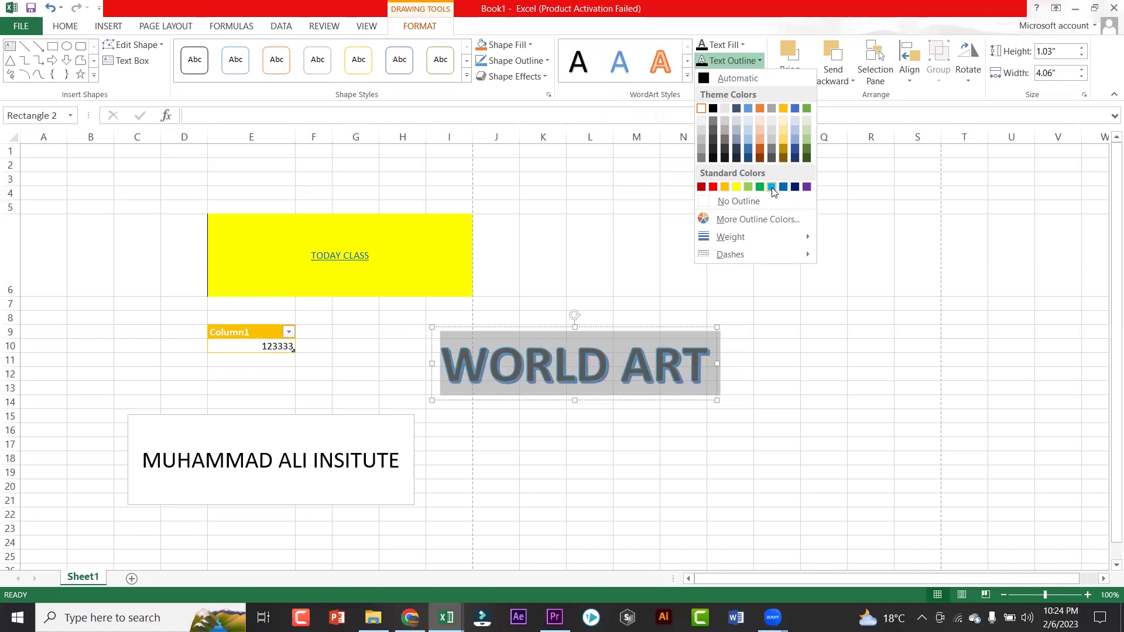
{"action": "left_click", "coordinate": [793, 265]}
{"action": "left_click", "coordinate": [793, 265]}
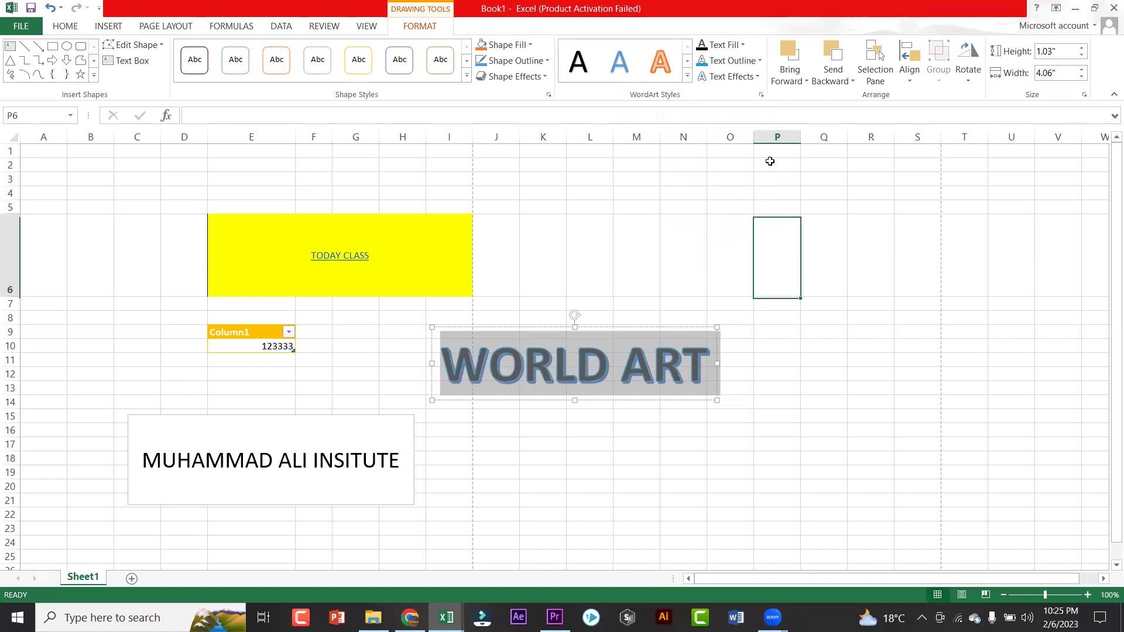
{"action": "left_click", "coordinate": [582, 402]}
{"action": "left_click", "coordinate": [725, 45]}
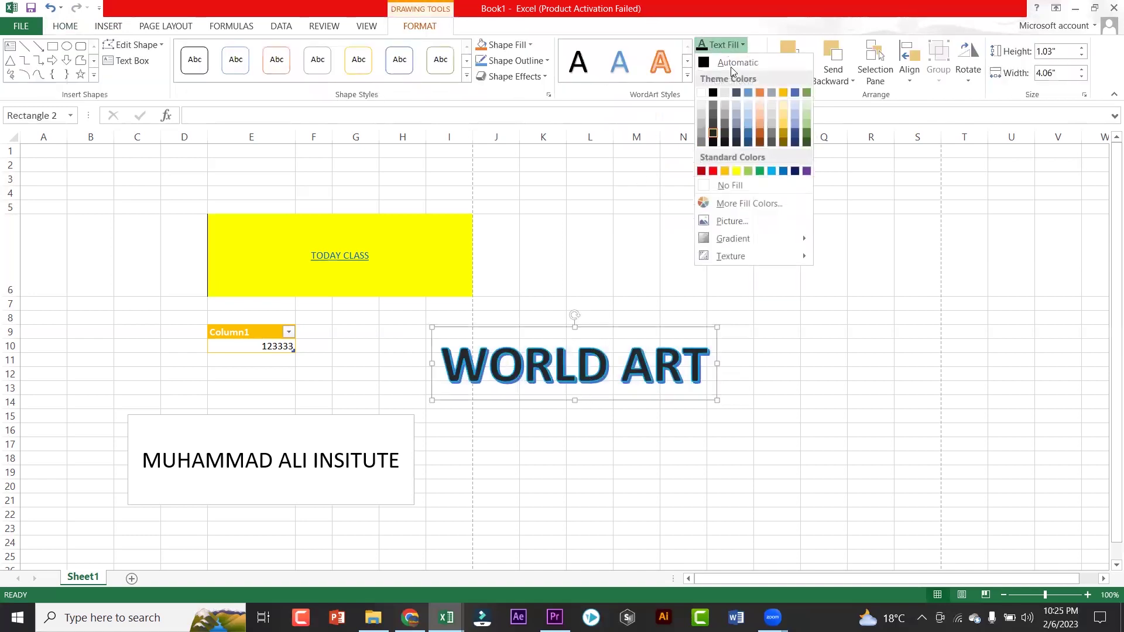
{"action": "left_click", "coordinate": [782, 142]}
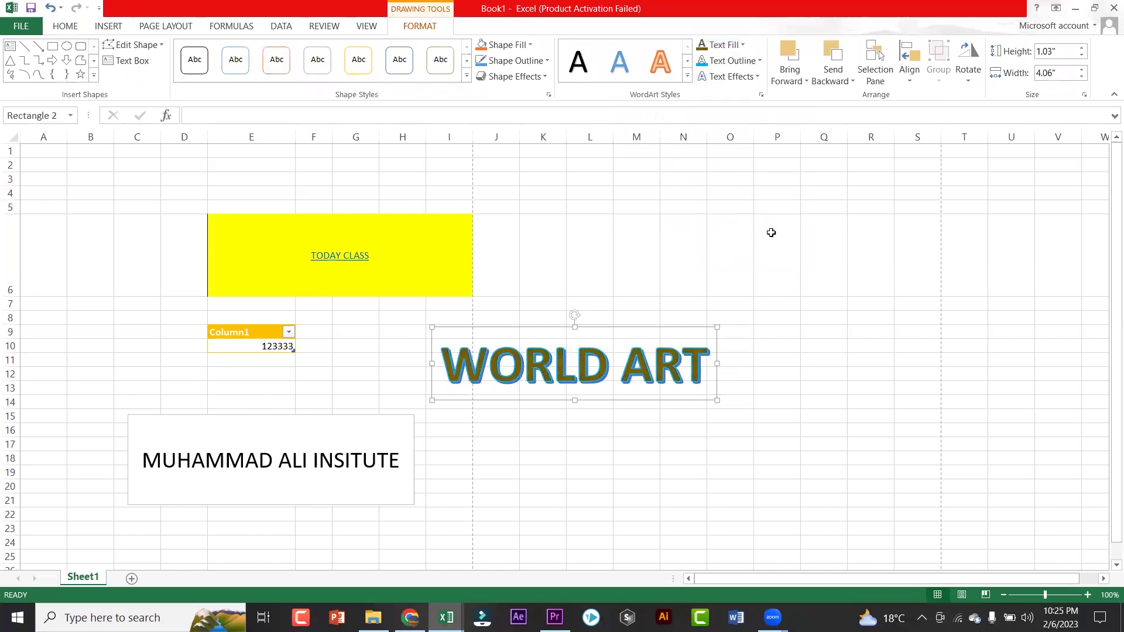
Step: Add the widest blue glow variation to the WORLD ART text
{"action": "left_click", "coordinate": [732, 78]}
{"action": "mouse_move", "coordinate": [738, 164]}
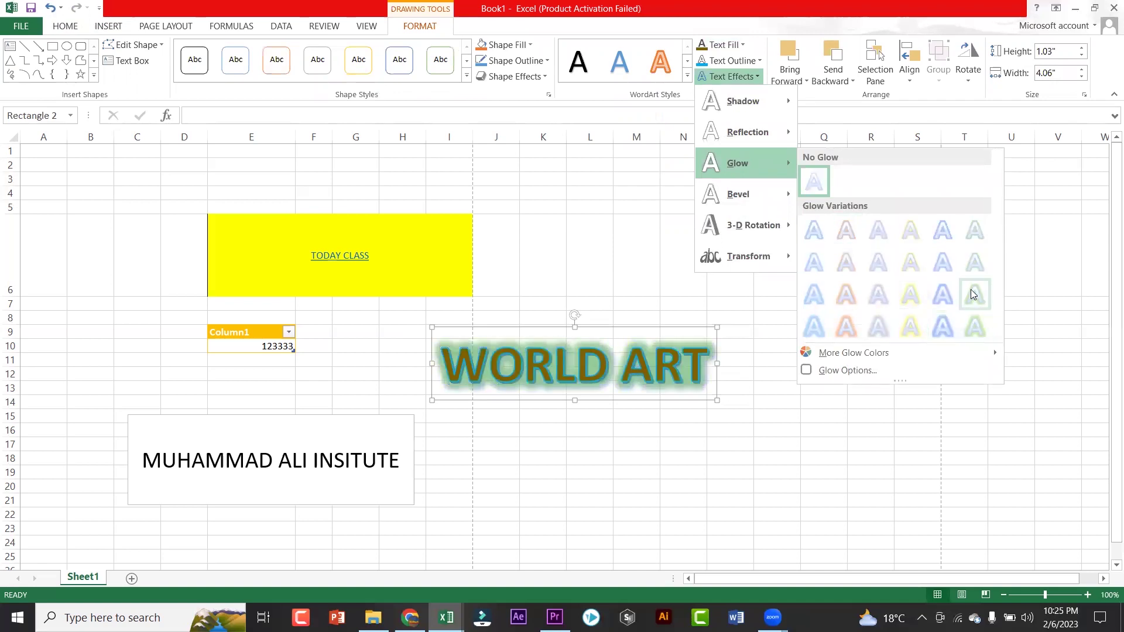
{"action": "left_click", "coordinate": [820, 335]}
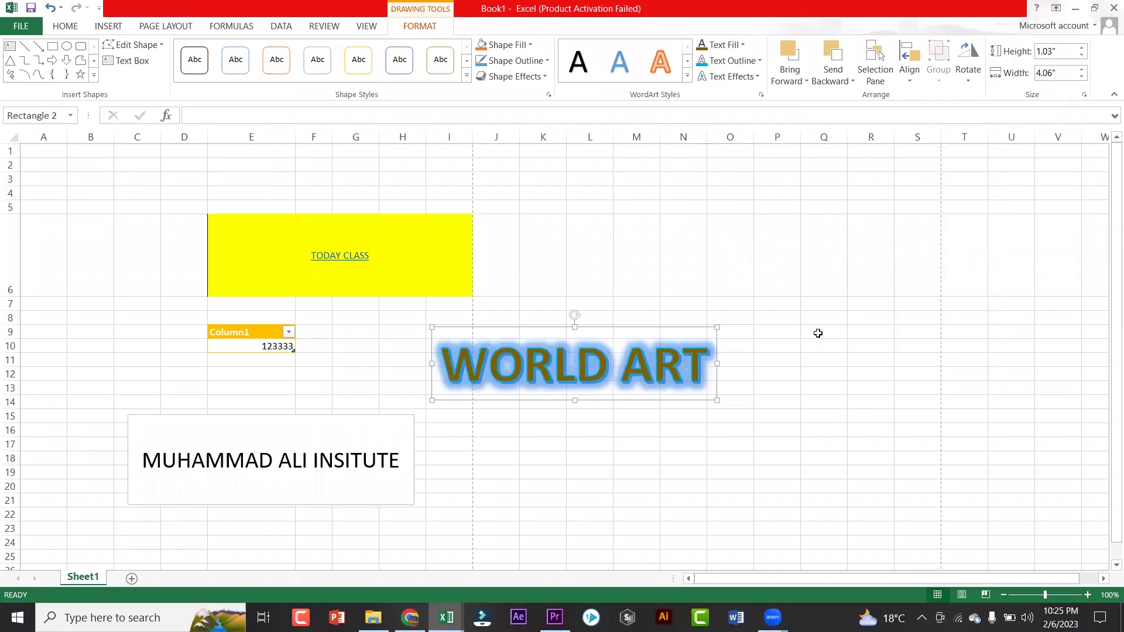
Step: Insert an equation reading SDFFSDFSD before WORLD ART in the WordArt box, and move the box slightly up and to the left
{"action": "left_click", "coordinate": [106, 27]}
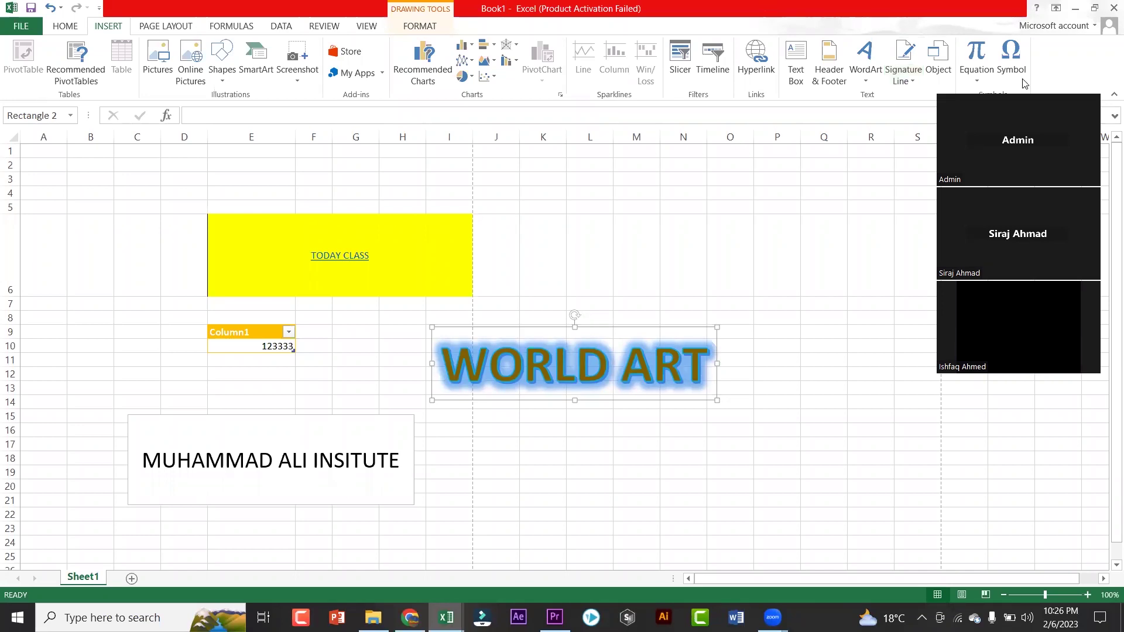
{"action": "left_click", "coordinate": [975, 56]}
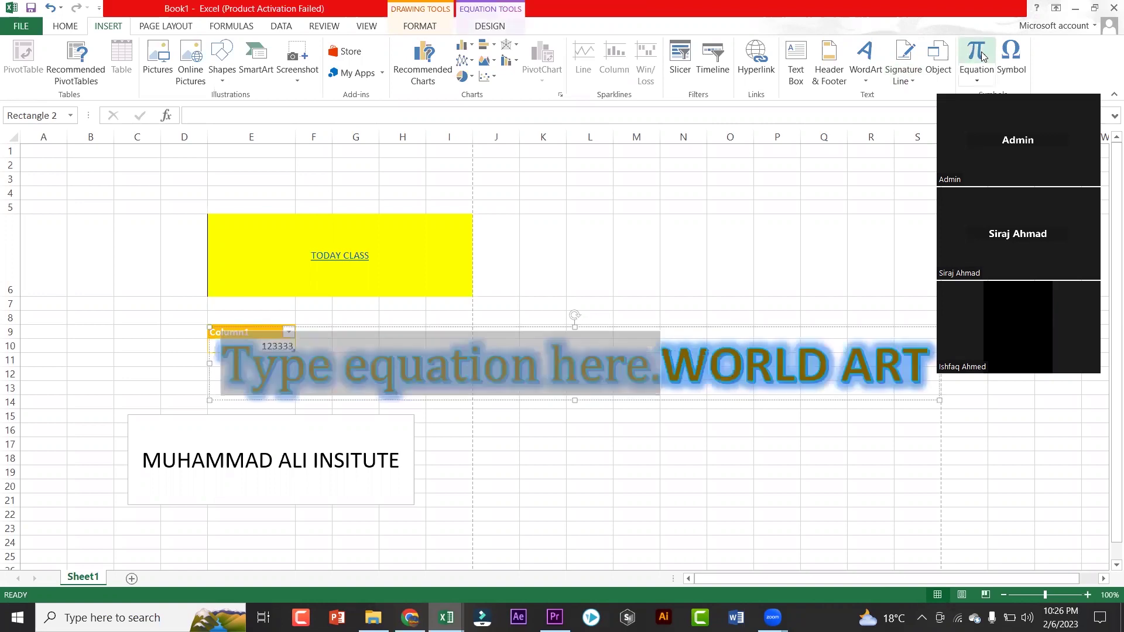
{"action": "left_click_drag", "start_coordinate": [439, 332], "coordinate": [339, 312]}
{"action": "left_click", "coordinate": [424, 360]}
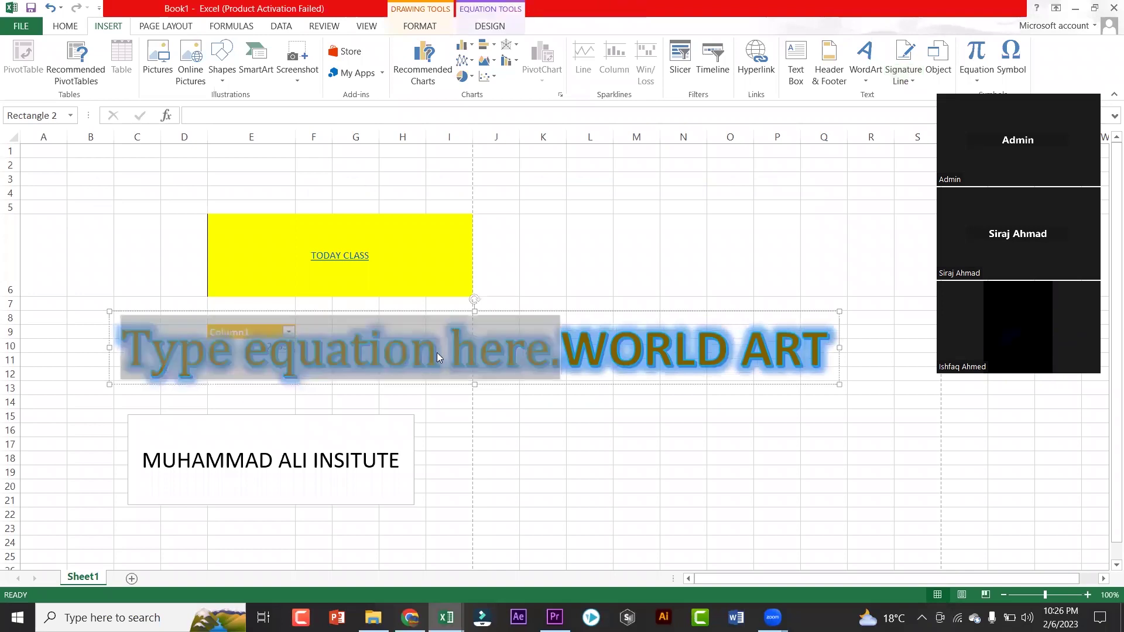
{"action": "type", "text": "SDFFSDFSD"}
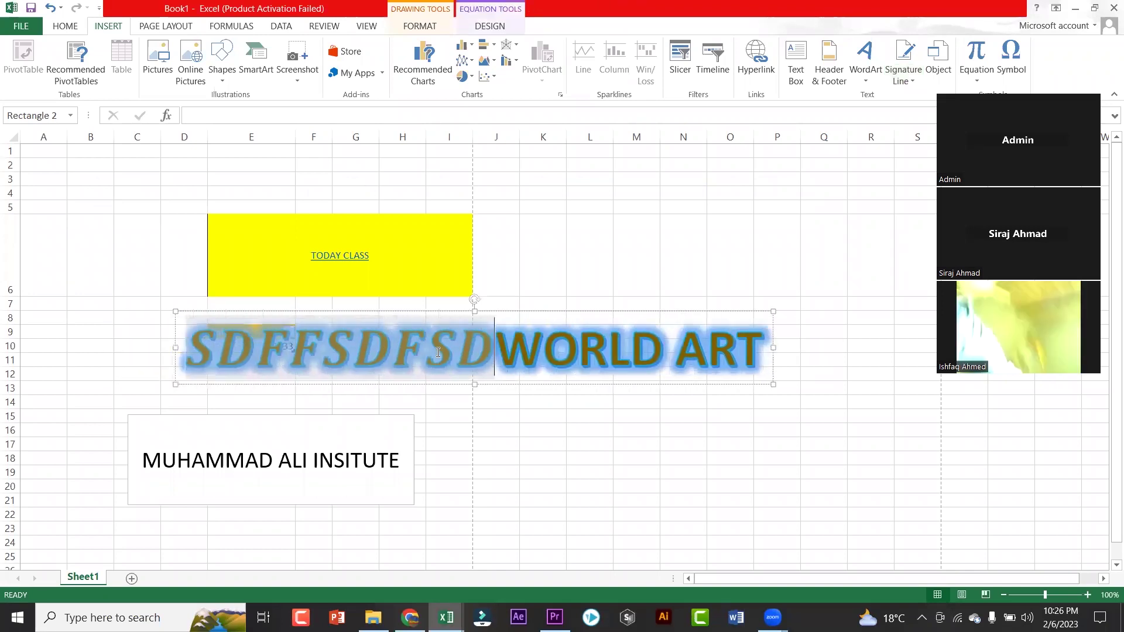
Step: Delete the SDFFSDFSD equation text from the WordArt so that only WORLD ART remains
{"action": "key", "text": "BackSpace"}
{"action": "key", "text": "BackSpace"}
{"action": "key", "text": "BackSpace"}
{"action": "key", "text": "BackSpace"}
{"action": "key", "text": "BackSpace"}
{"action": "key", "text": "BackSpace"}
{"action": "key", "text": "BackSpace"}
{"action": "key", "text": "BackSpace"}
{"action": "key", "text": "BackSpace"}
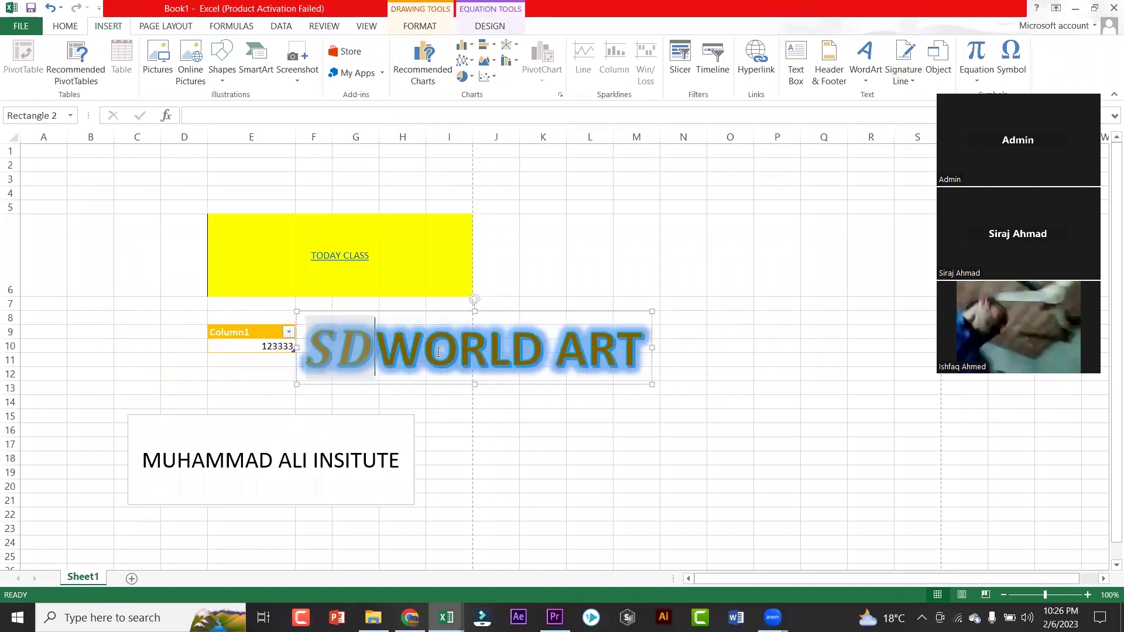
{"action": "left_click", "coordinate": [527, 515]}
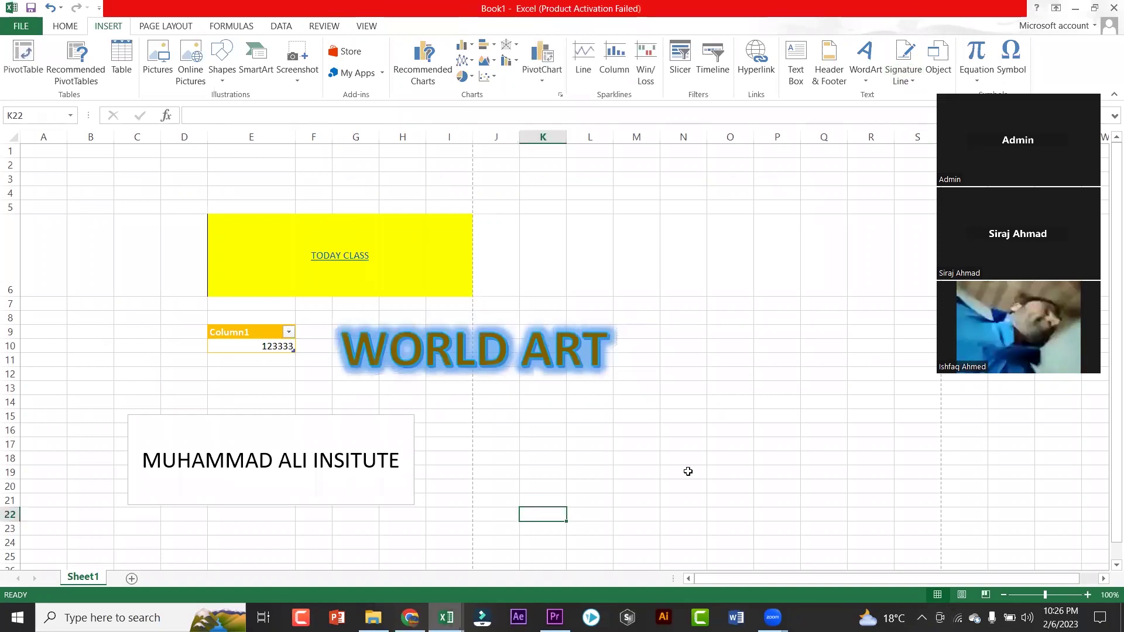
Step: Insert the built-in binomial theorem equation as a separate object on the sheet
{"action": "left_click", "coordinate": [996, 72]}
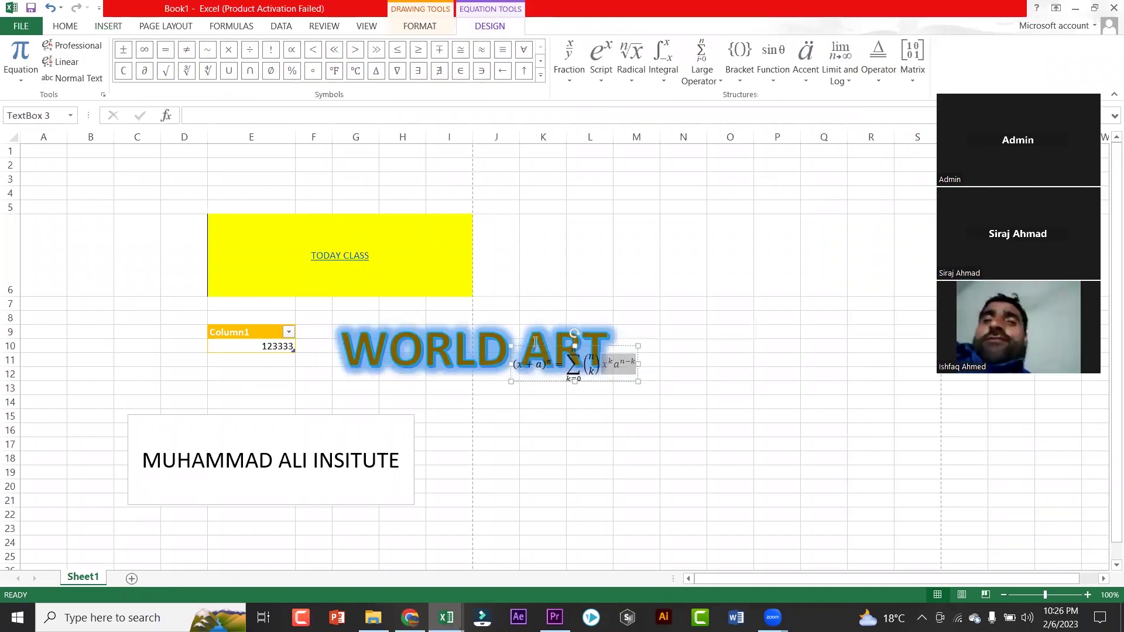
Step: Move the binomial equation to the empty area around columns L to N at rows 5 and 6, and widen its box
{"action": "left_click_drag", "start_coordinate": [535, 349], "coordinate": [586, 211]}
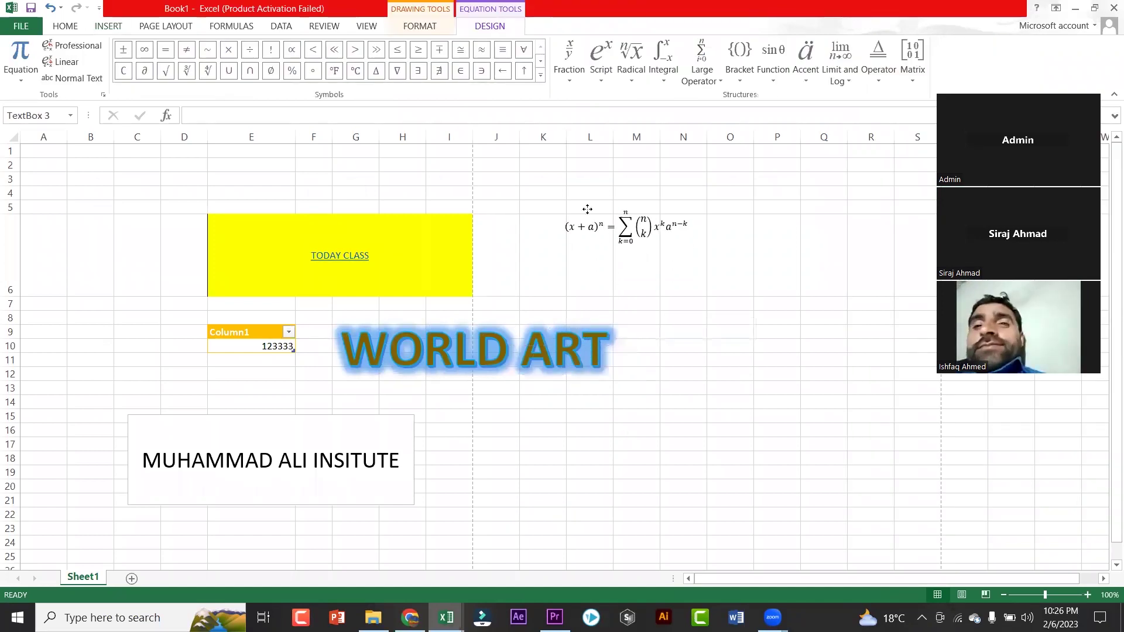
{"action": "left_click_drag", "start_coordinate": [689, 241], "coordinate": [725, 265]}
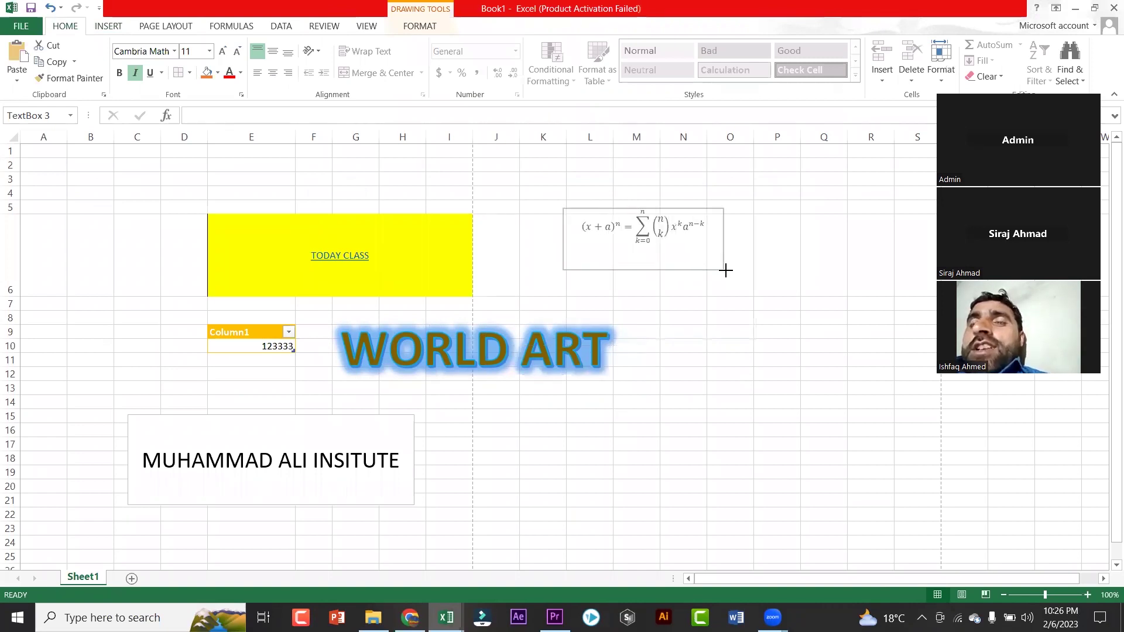
{"action": "left_click", "coordinate": [696, 223]}
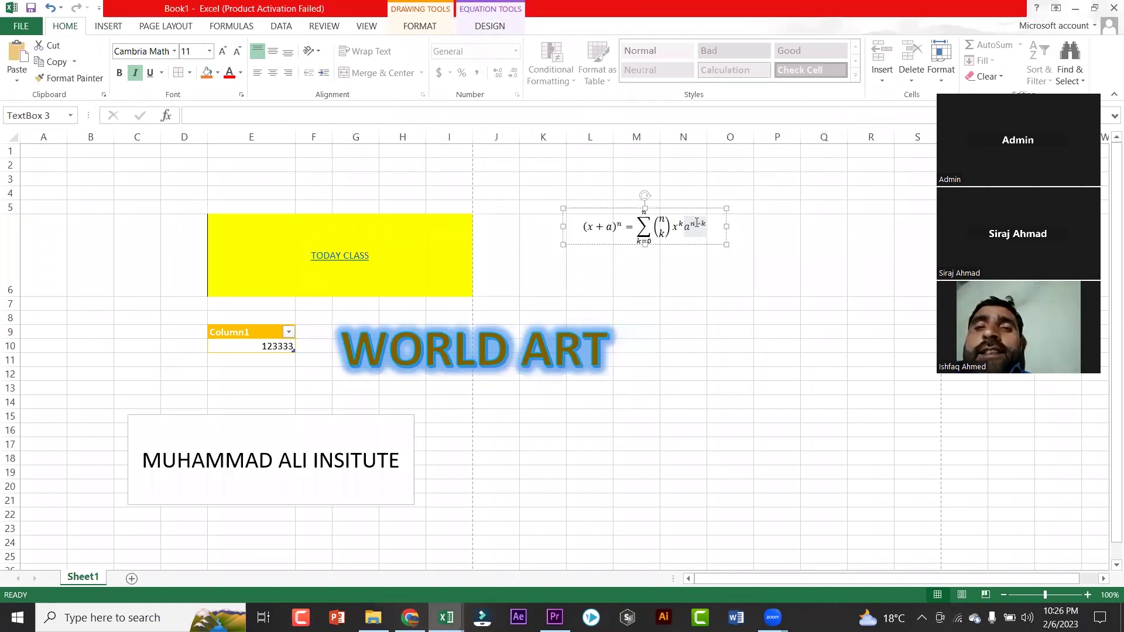
{"action": "left_click", "coordinate": [785, 330]}
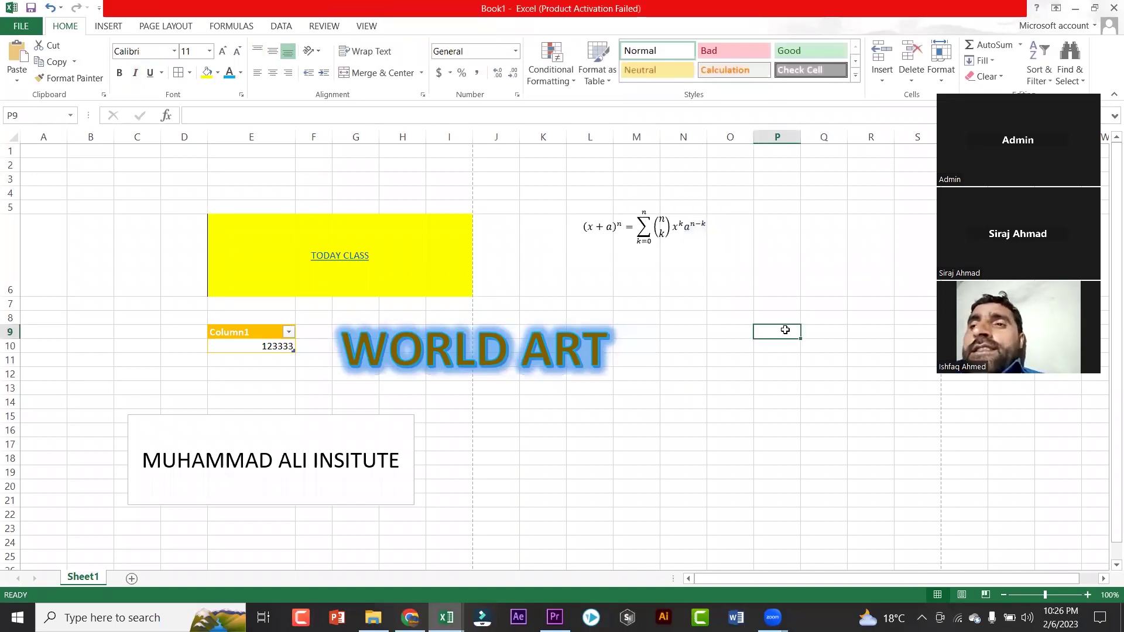
Step: Insert the division sign ÷ into cell P9 from the symbol set, with the symbol font set to Arial
{"action": "left_click", "coordinate": [95, 30]}
{"action": "left_click", "coordinate": [1006, 59]}
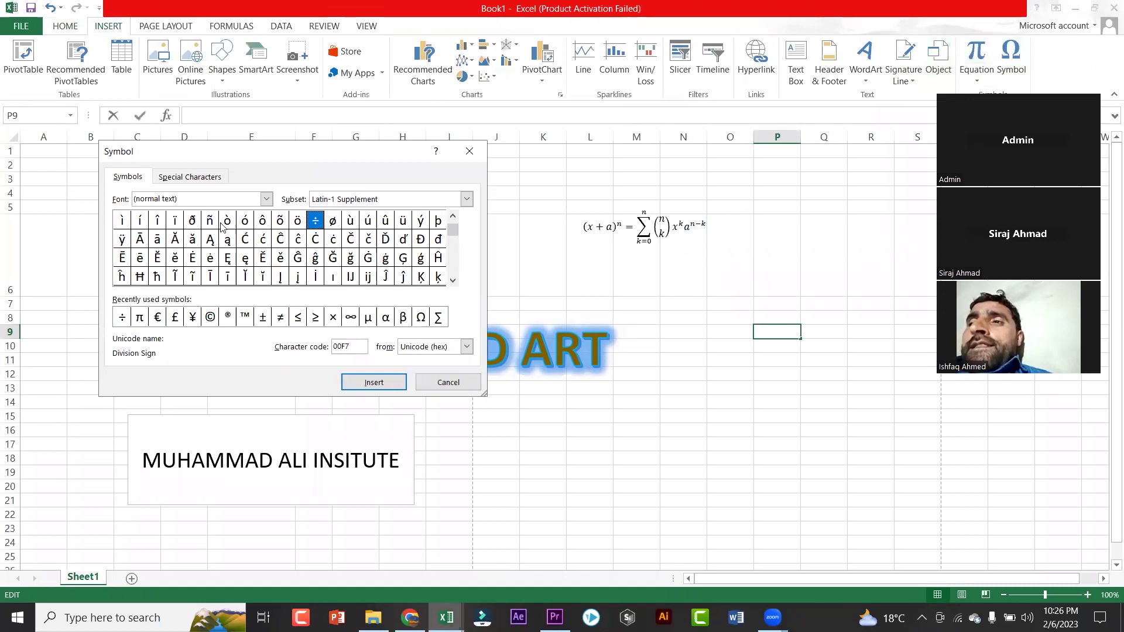
{"action": "left_click", "coordinate": [266, 199]}
{"action": "left_click", "coordinate": [188, 233]}
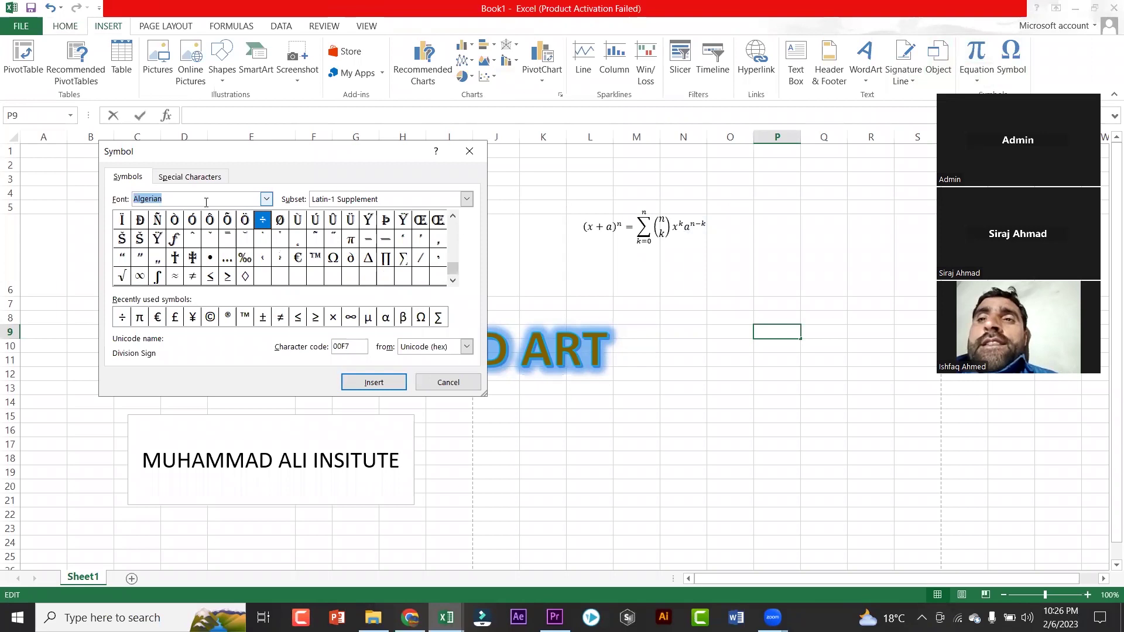
{"action": "left_click", "coordinate": [266, 199]}
{"action": "left_click", "coordinate": [179, 241]}
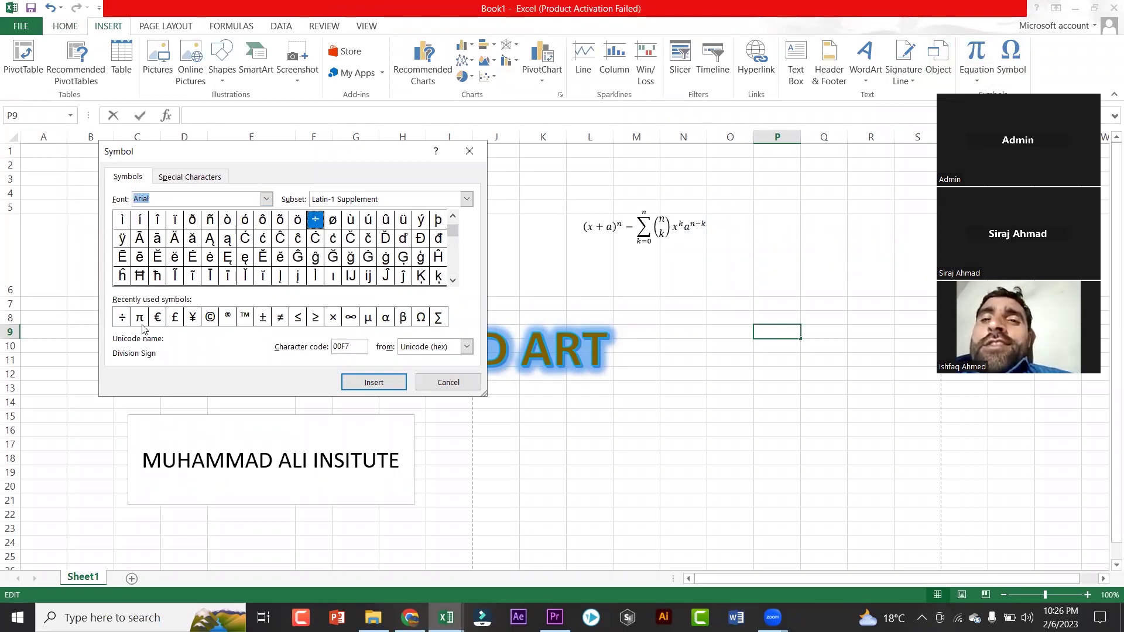
{"action": "left_click", "coordinate": [122, 318]}
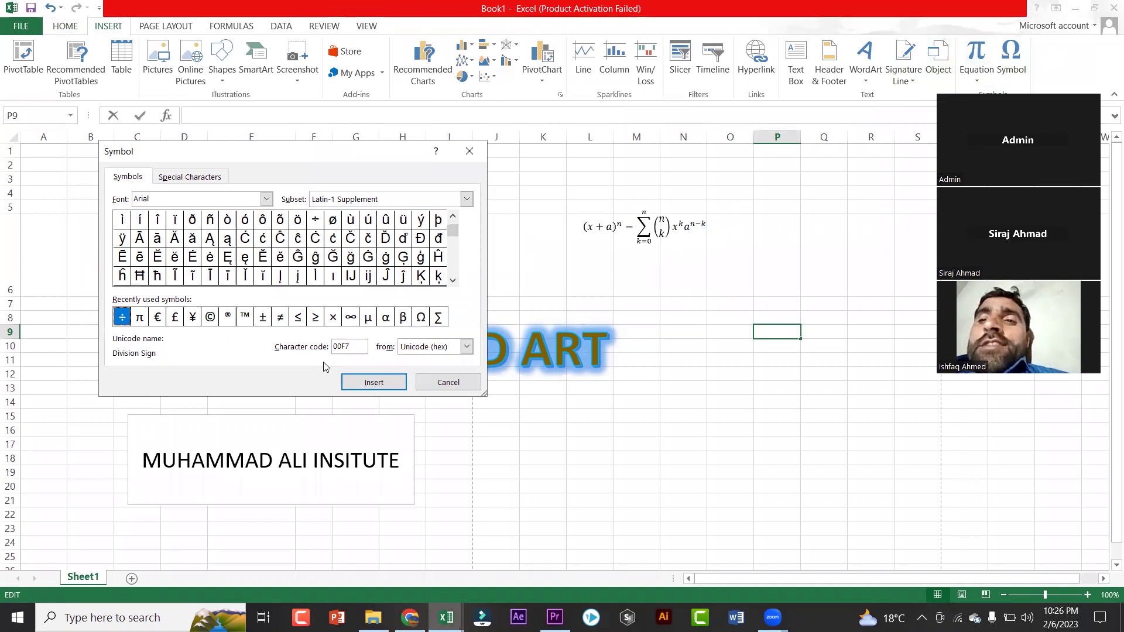
{"action": "left_click", "coordinate": [374, 383]}
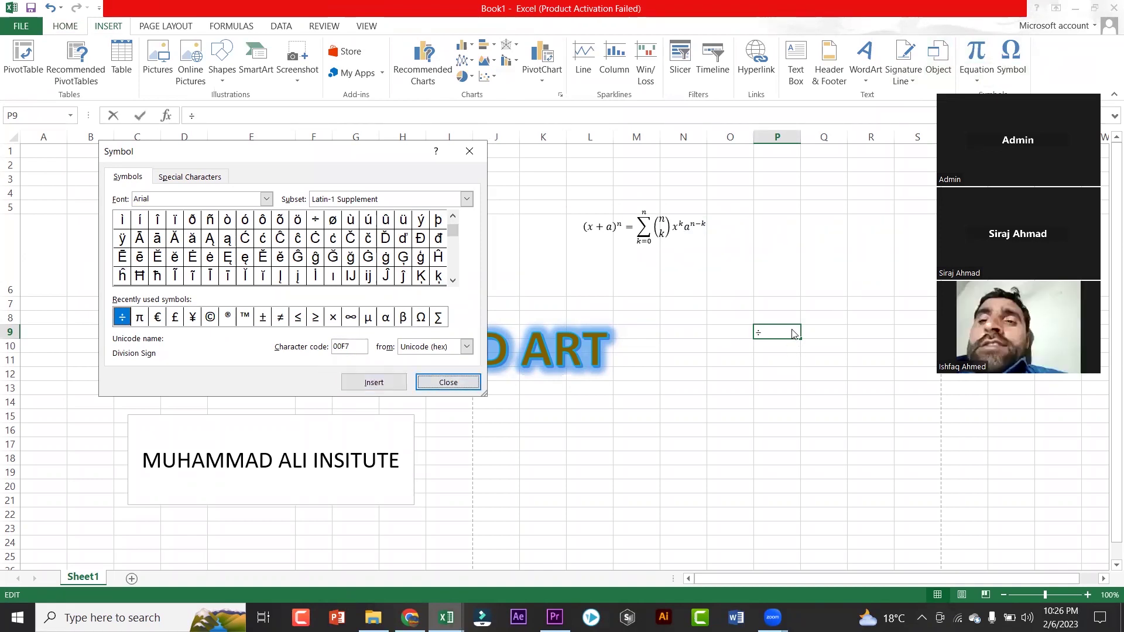
Step: Add the symbols π, ≤ and ≥ after ÷ in cell P9, look through the special characters, and commit the cell
{"action": "left_click", "coordinate": [140, 317]}
{"action": "left_click", "coordinate": [389, 382]}
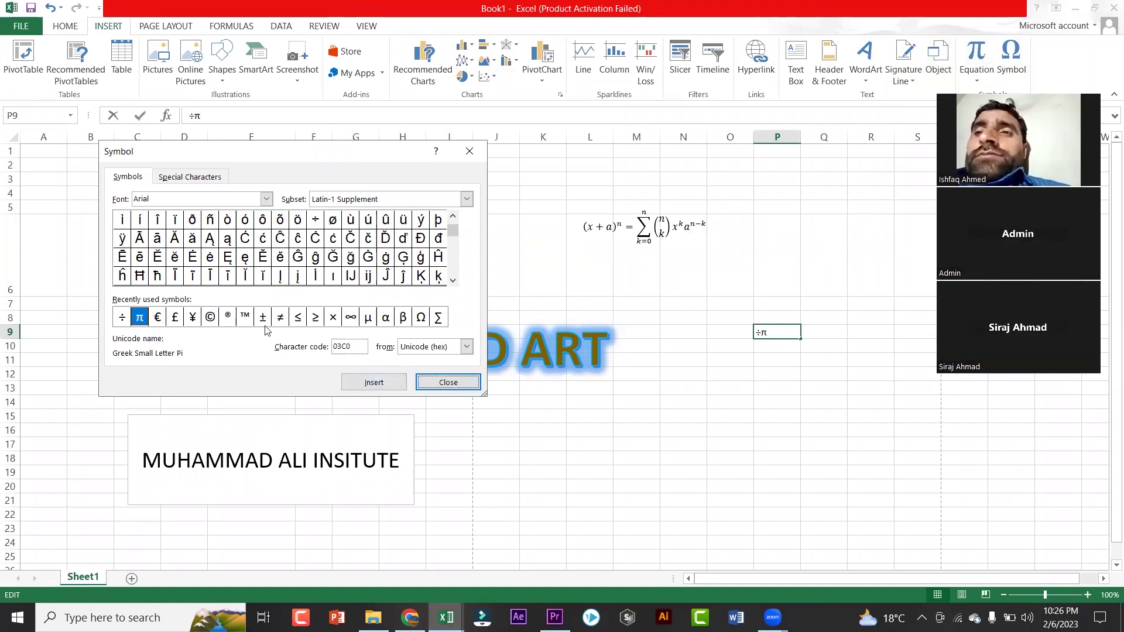
{"action": "left_click", "coordinate": [298, 317]}
{"action": "left_click", "coordinate": [363, 384]}
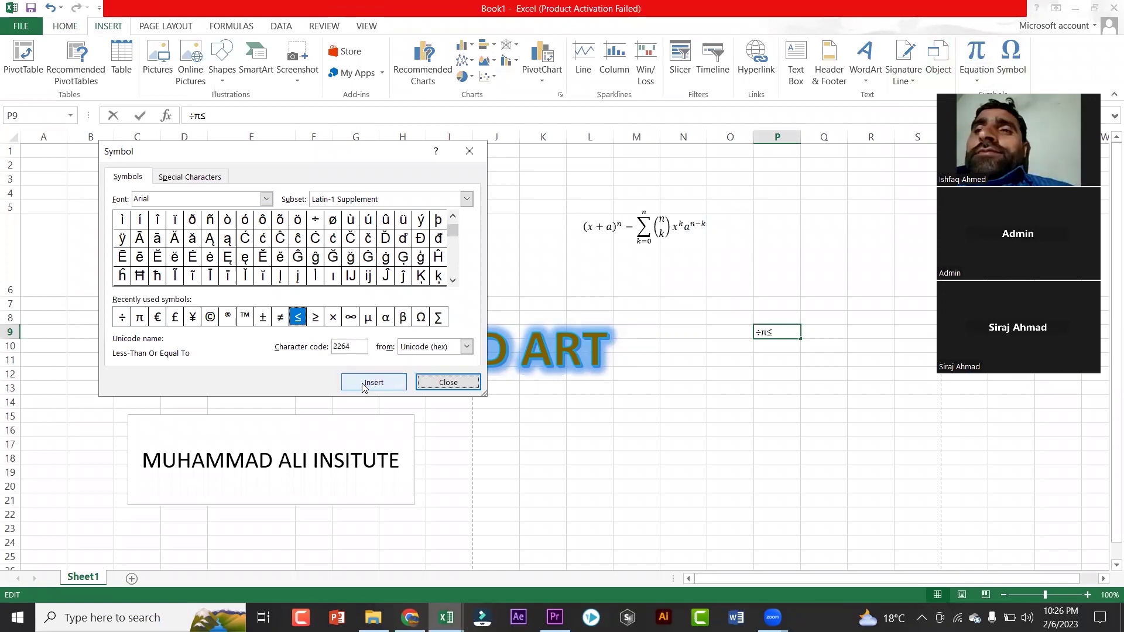
{"action": "left_click", "coordinate": [315, 317]}
{"action": "key", "text": "Return"}
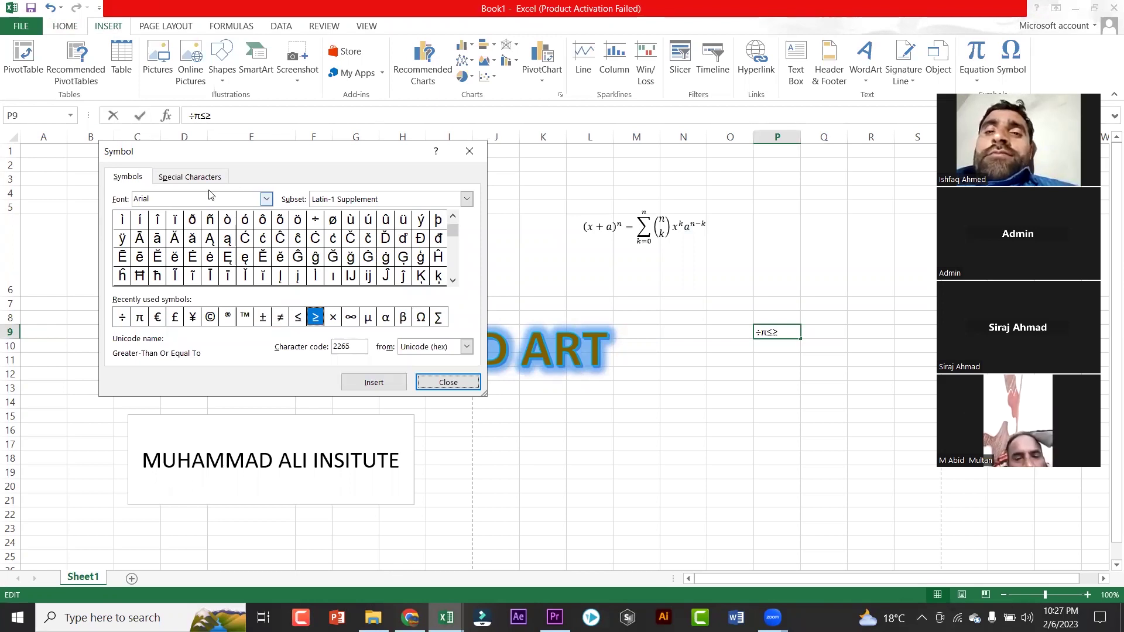
{"action": "left_click", "coordinate": [191, 177]}
{"action": "scroll", "coordinate": [209, 286], "scroll_direction": "down", "scroll_amount": 3}
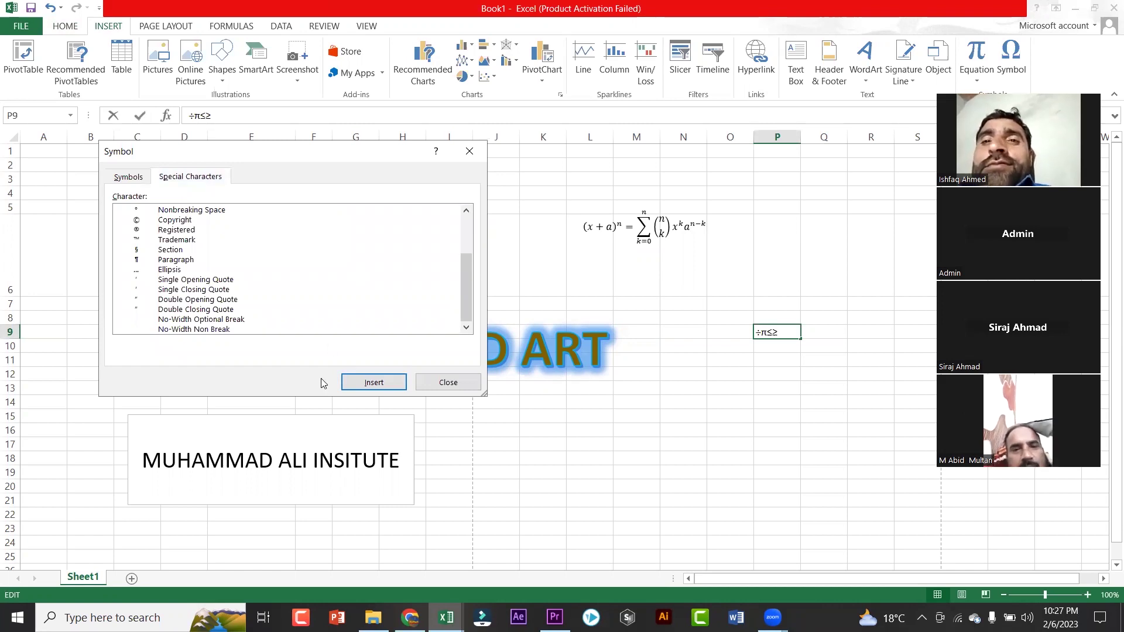
{"action": "left_click", "coordinate": [427, 385]}
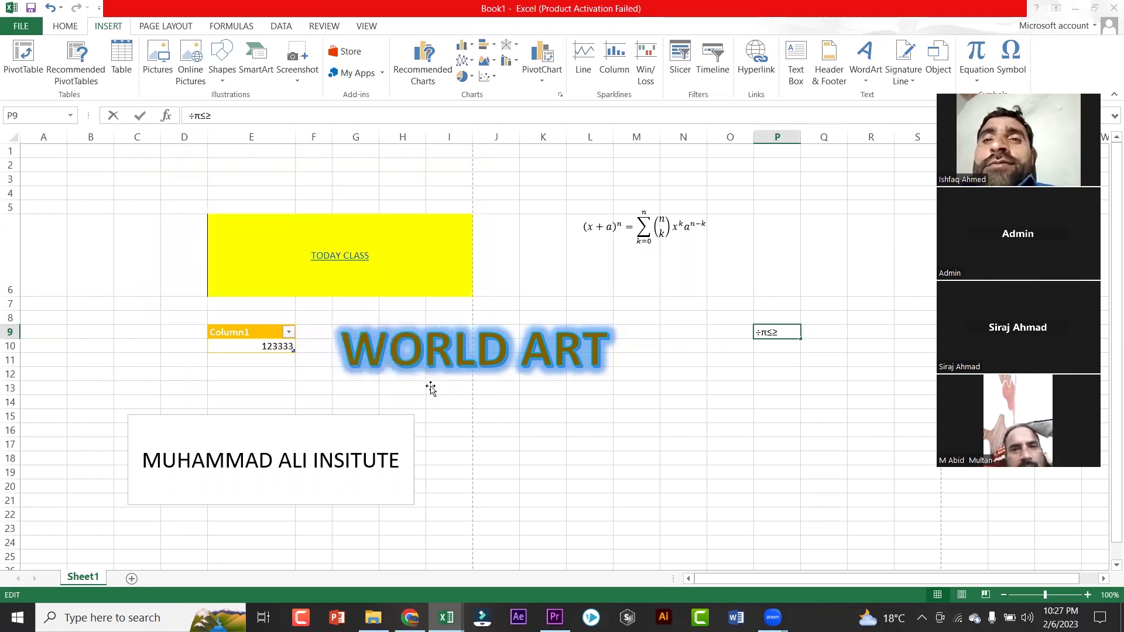
{"action": "left_click", "coordinate": [778, 436]}
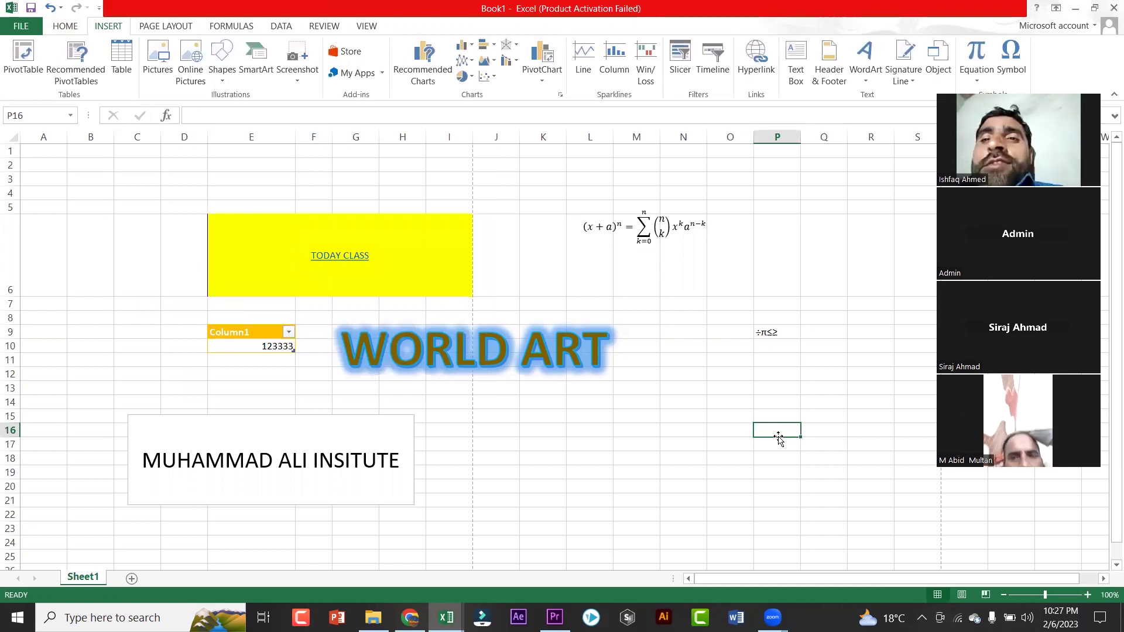
Step: Apply the Banded theme to the workbook and change its theme colors to Blue II
{"action": "left_click", "coordinate": [167, 29]}
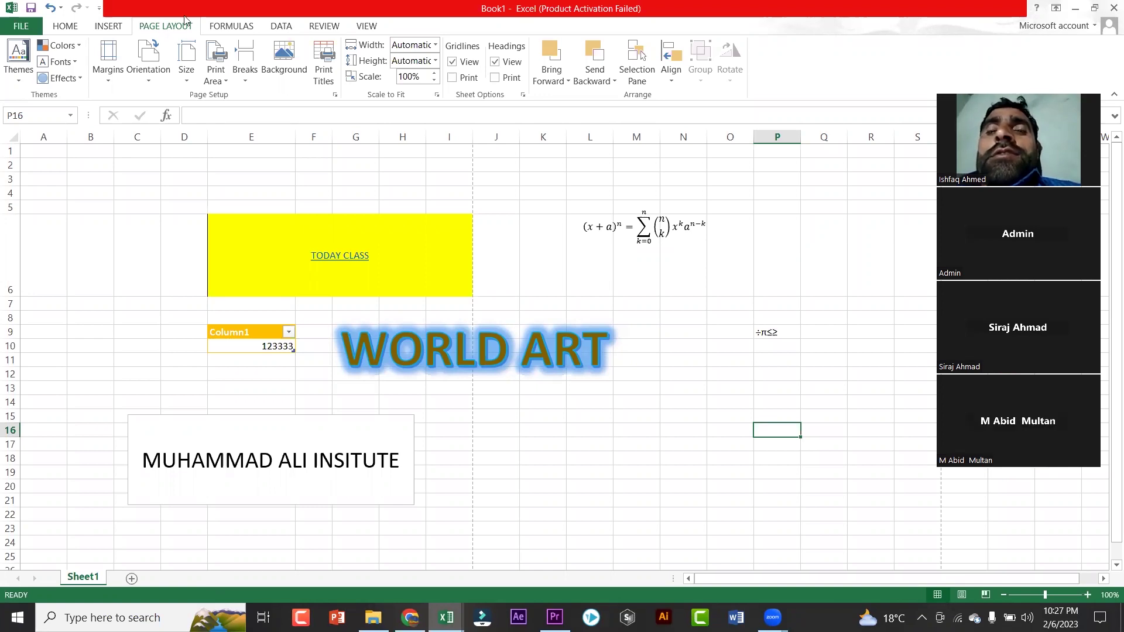
{"action": "left_click", "coordinate": [19, 61]}
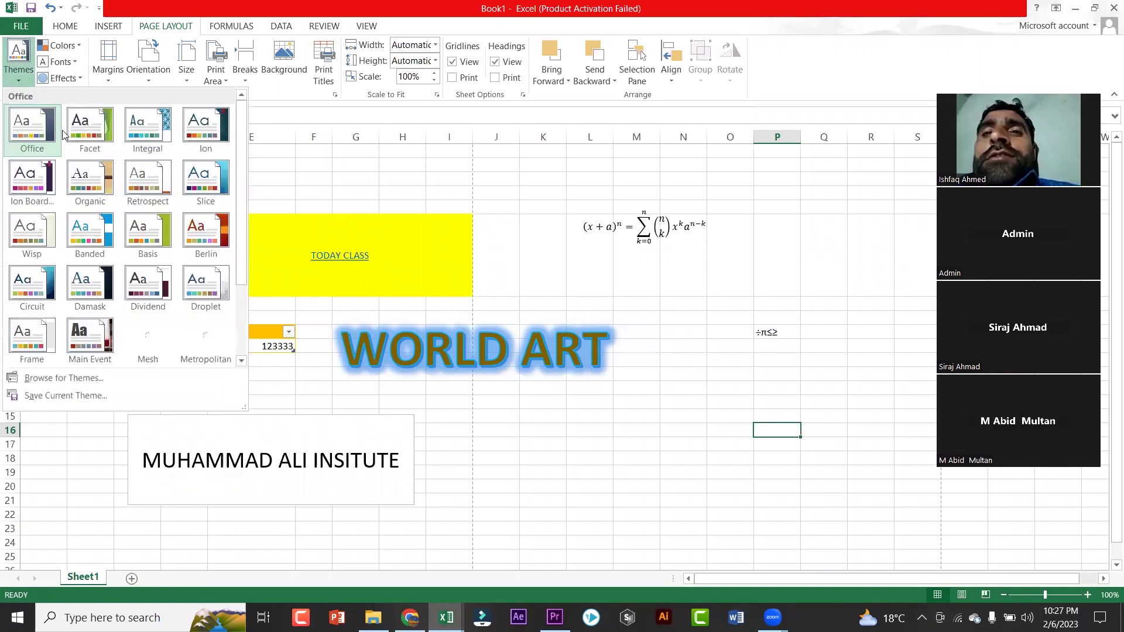
{"action": "left_click", "coordinate": [90, 243]}
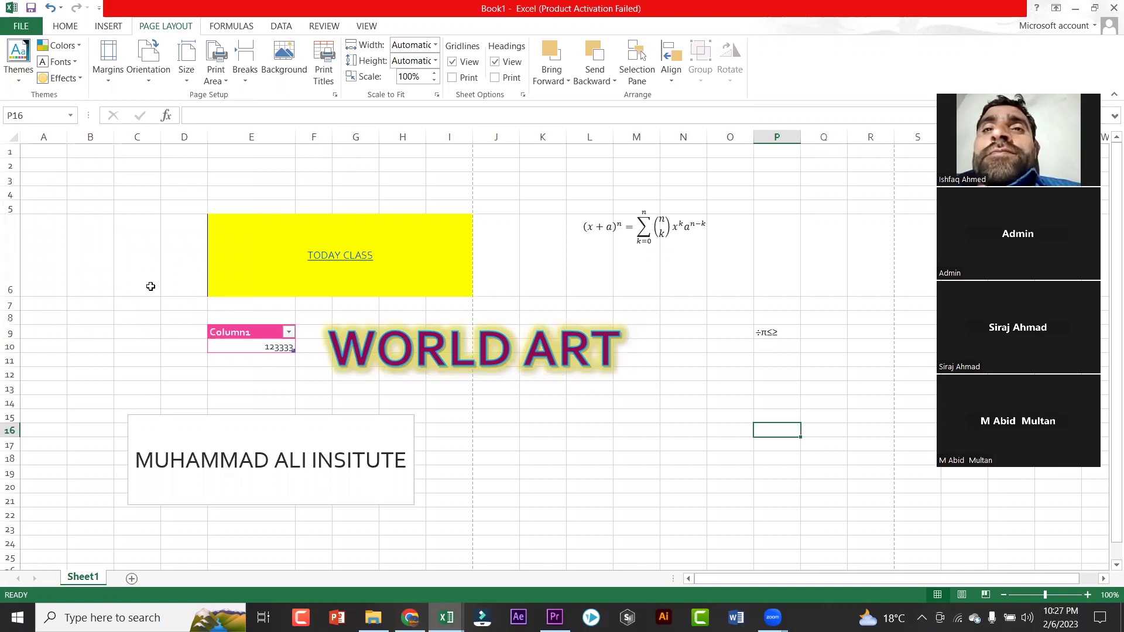
{"action": "left_click", "coordinate": [64, 47]}
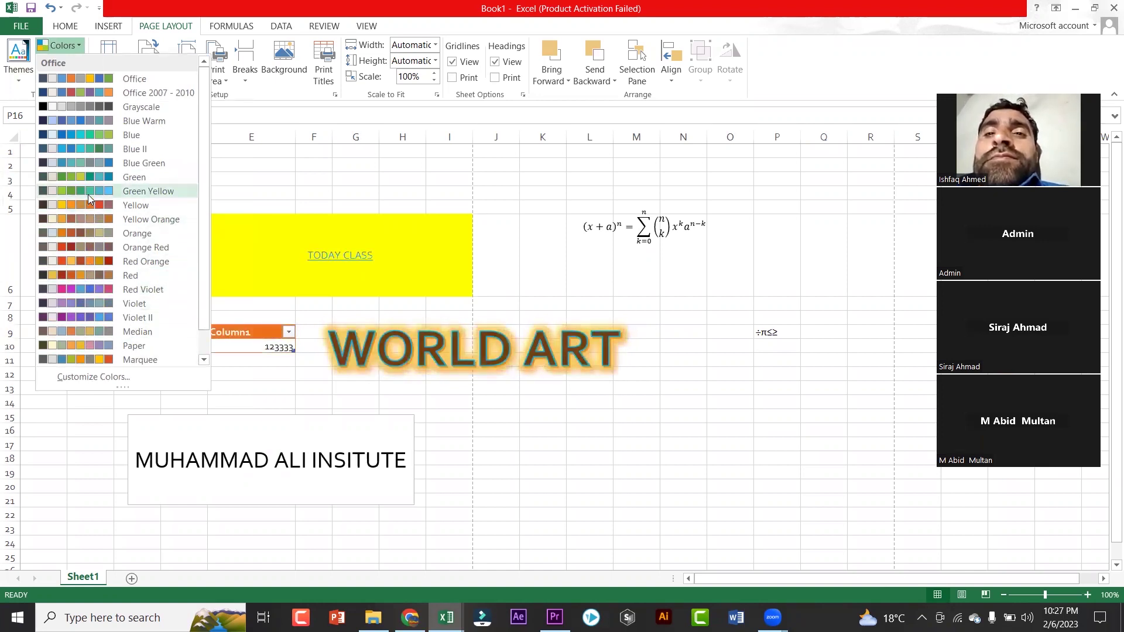
{"action": "left_click", "coordinate": [91, 148]}
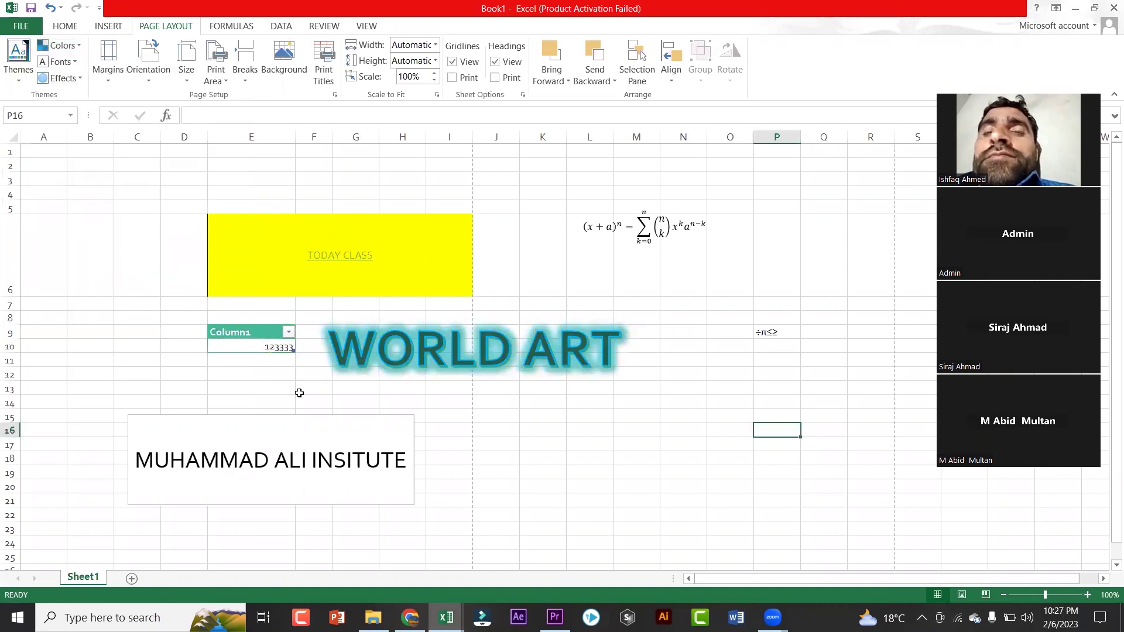
Step: Choose a preset from the theme effects and select the WORLD ART object
{"action": "left_click", "coordinate": [81, 82]}
{"action": "left_click", "coordinate": [122, 131]}
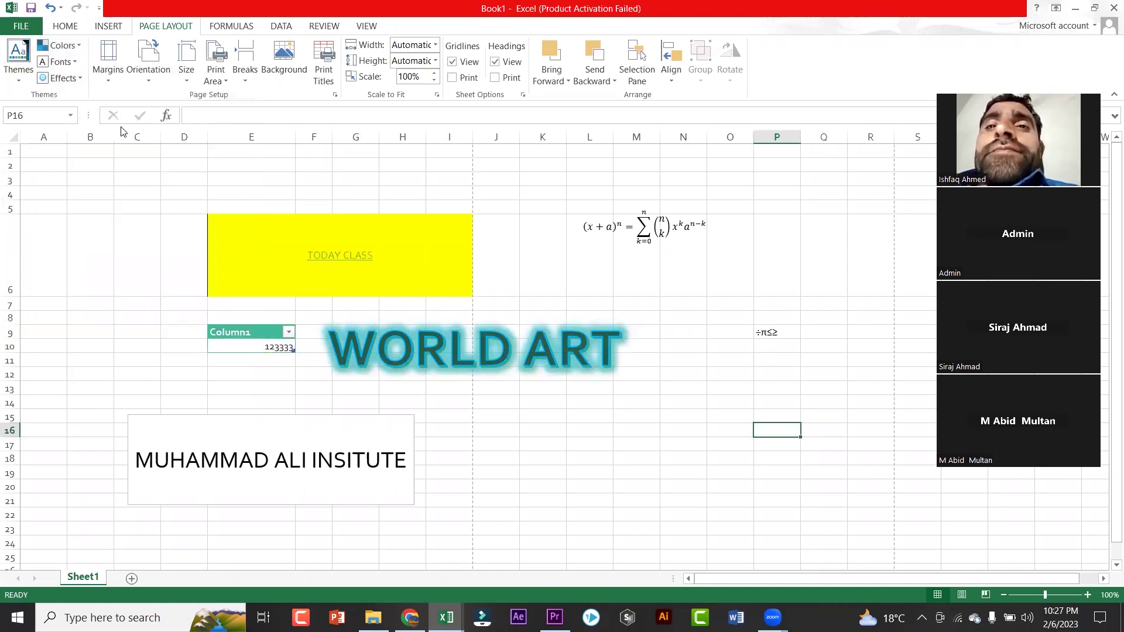
{"action": "left_click", "coordinate": [683, 406]}
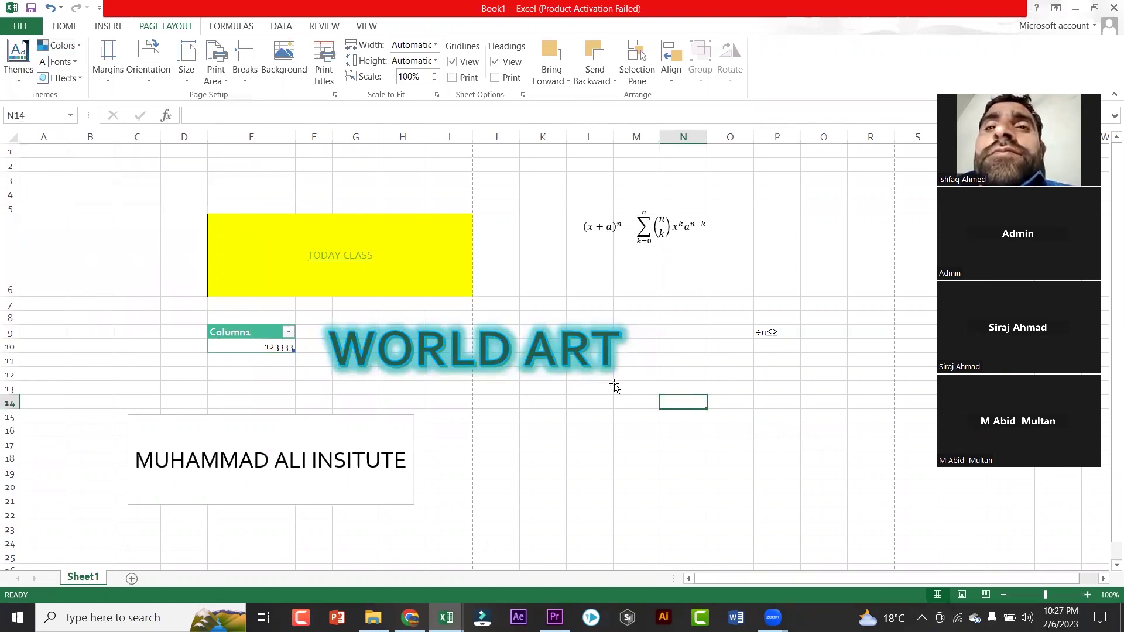
{"action": "left_click", "coordinate": [612, 384]}
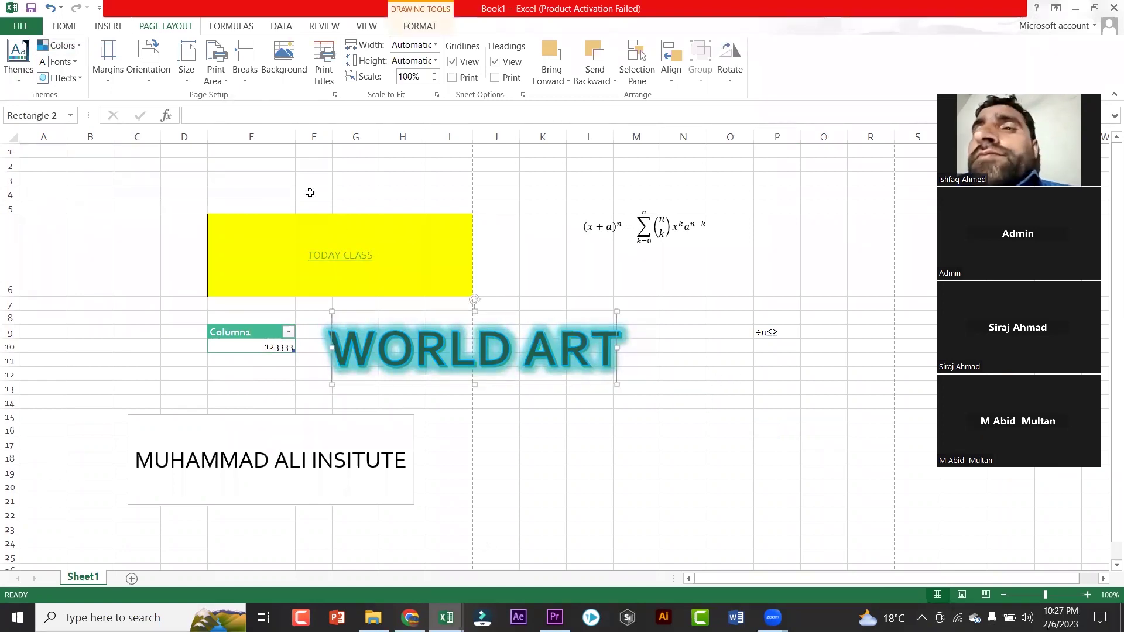
Step: Look over the margin presets and try the Landscape page orientation on the sheet
{"action": "left_click", "coordinate": [107, 77]}
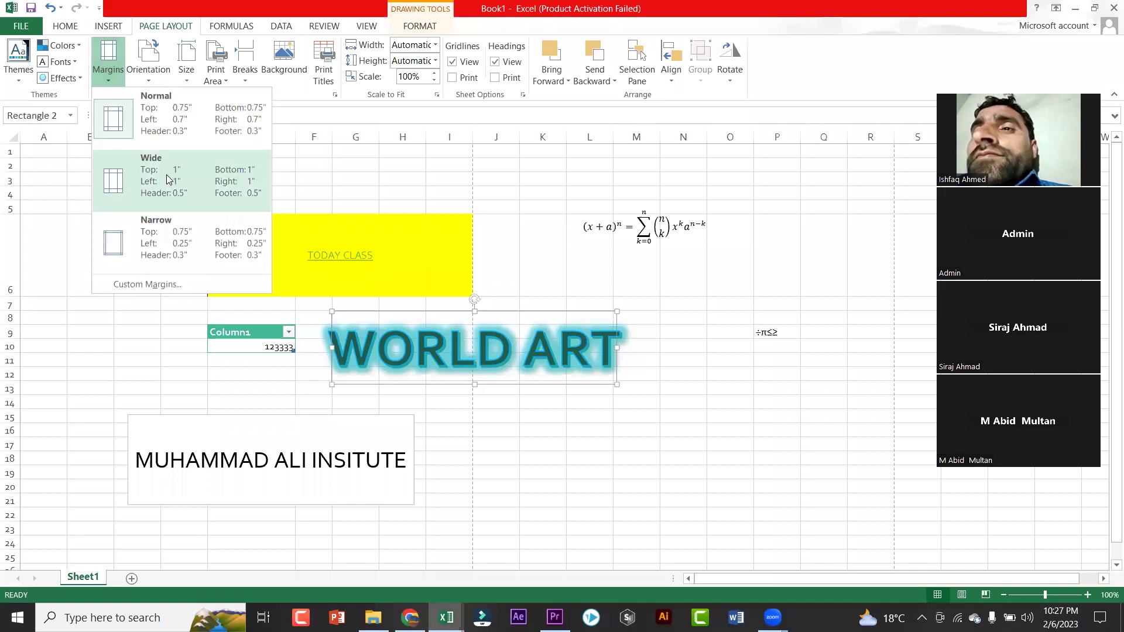
{"action": "left_click", "coordinate": [153, 65]}
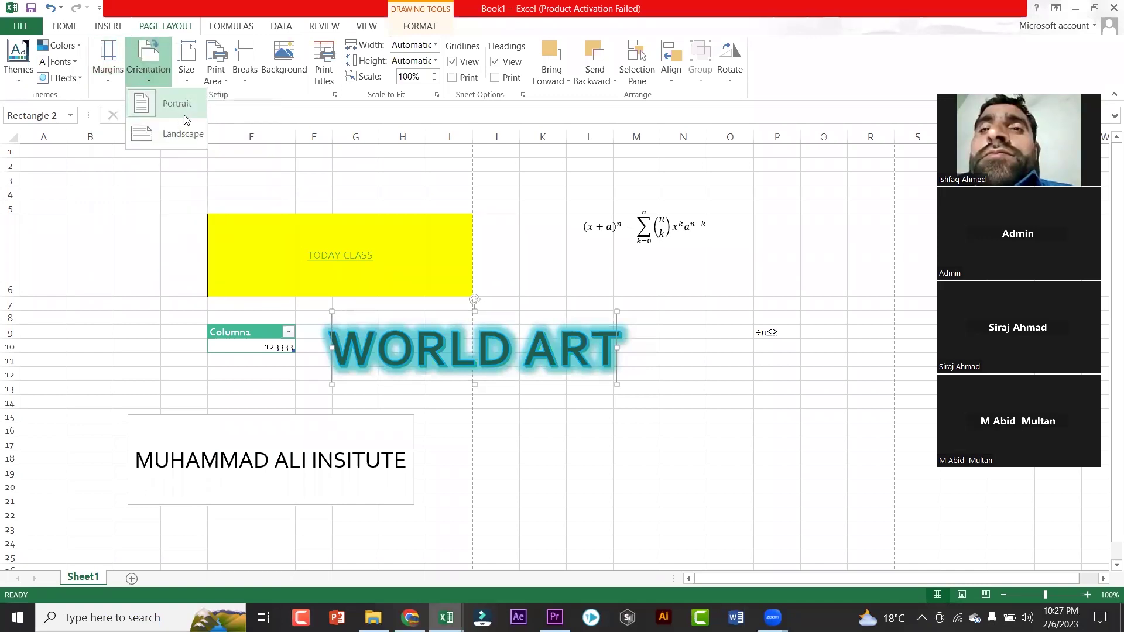
{"action": "left_click", "coordinate": [181, 145]}
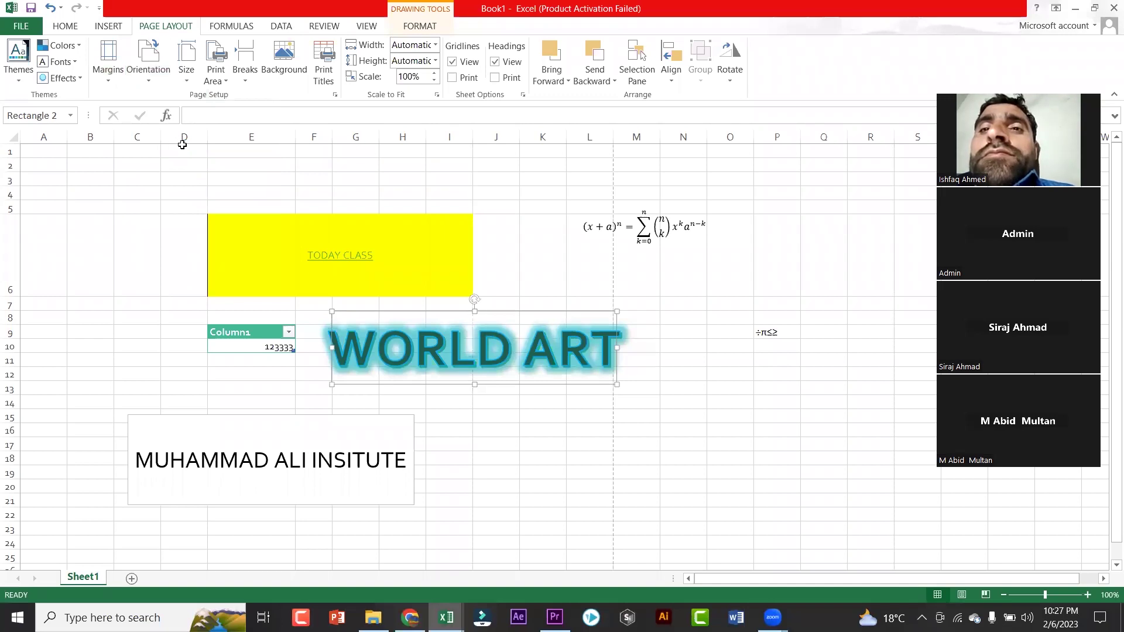
{"action": "left_click", "coordinate": [678, 302]}
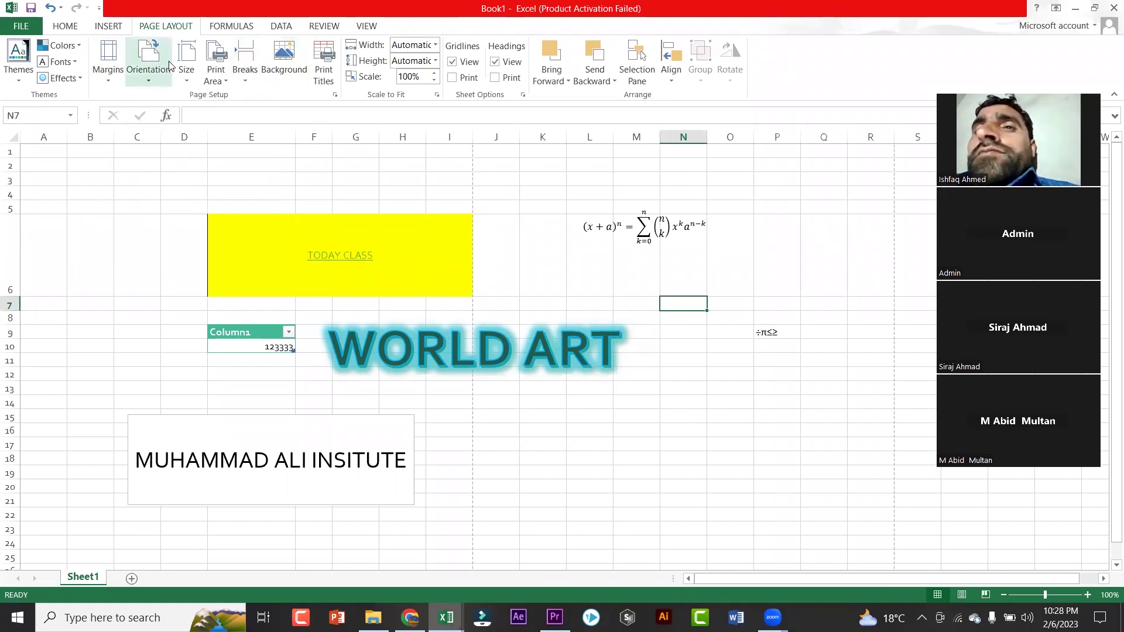
{"action": "left_click", "coordinate": [186, 78]}
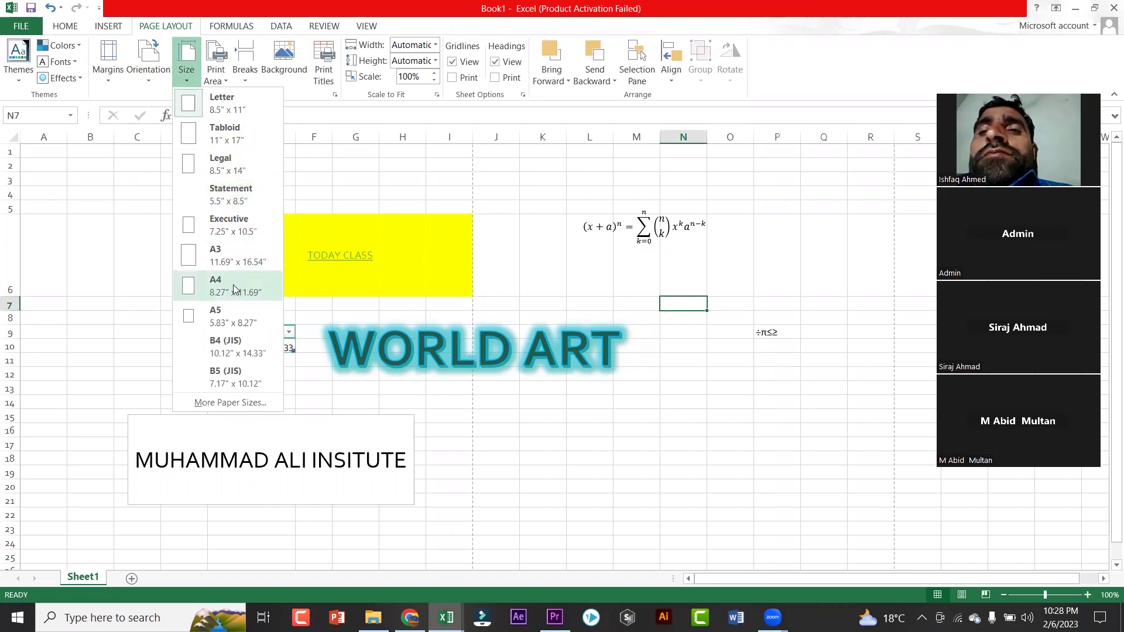
{"action": "left_click", "coordinate": [347, 415]}
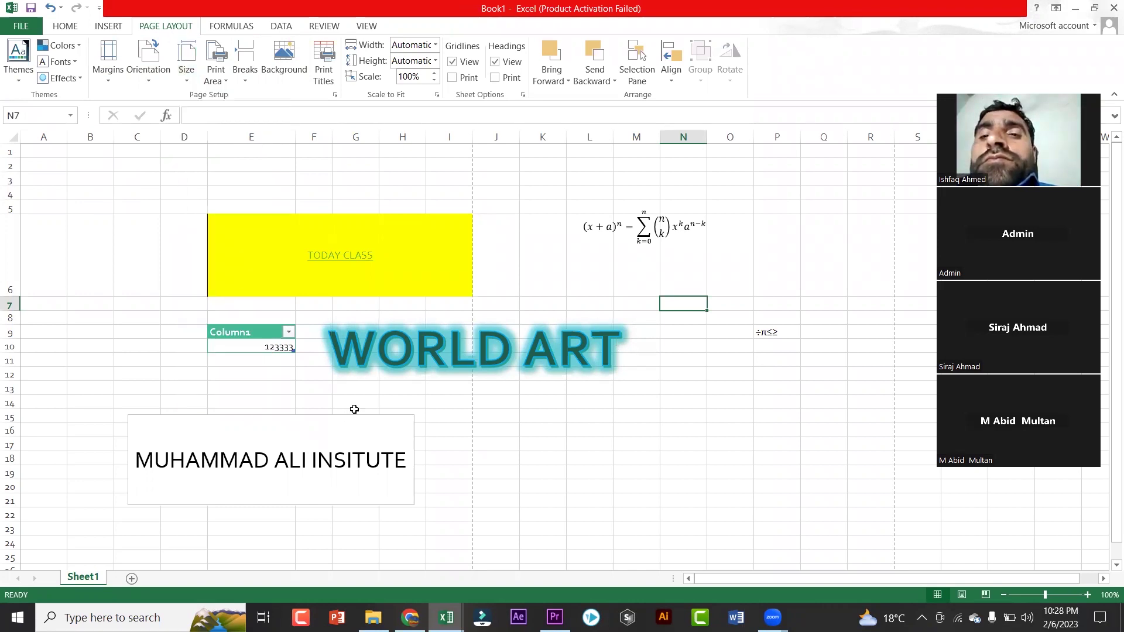
{"action": "left_click", "coordinate": [251, 81]}
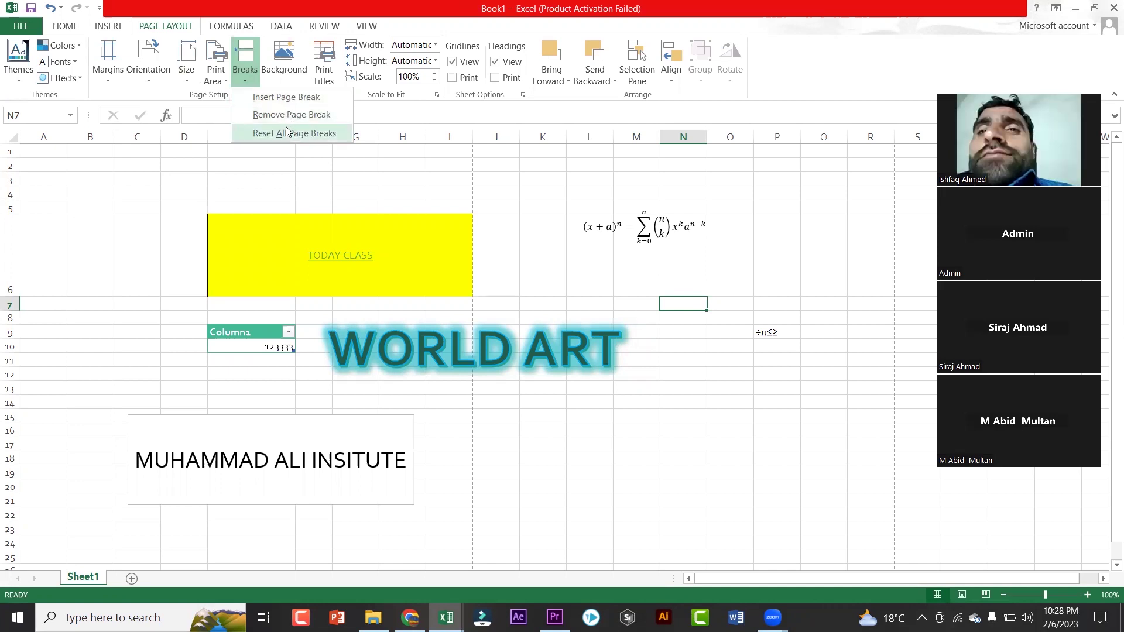
{"action": "left_click", "coordinate": [329, 243]}
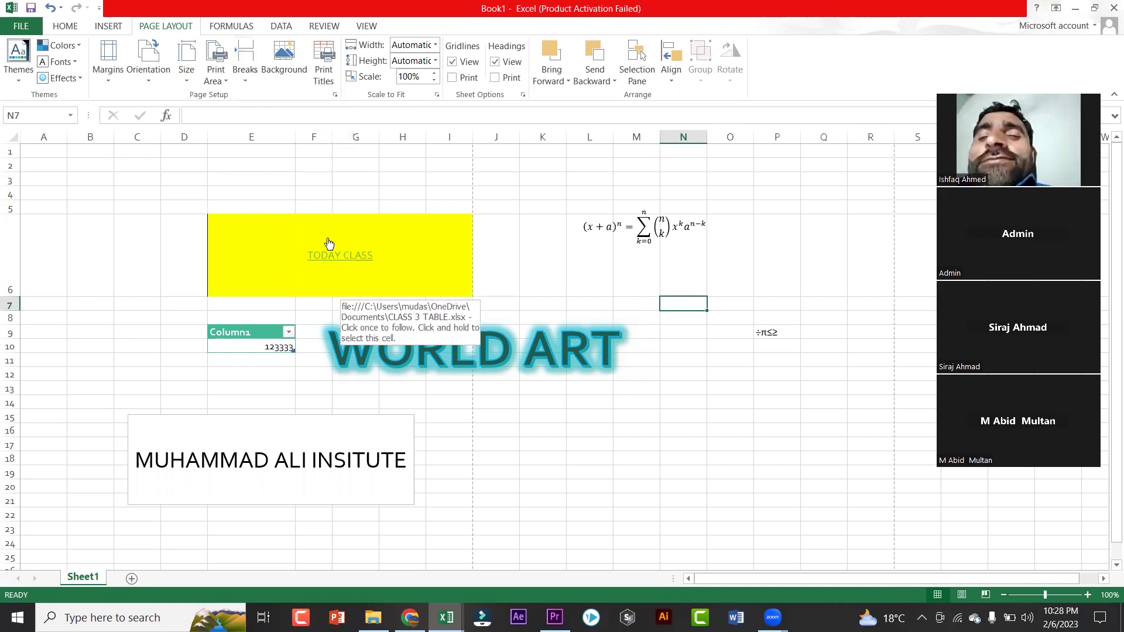
Step: Set the picture MUHAMMAD_ALI_INSITUTE-removebg-preview from the F: New Volume drive as the sheet background
{"action": "left_click", "coordinate": [269, 51]}
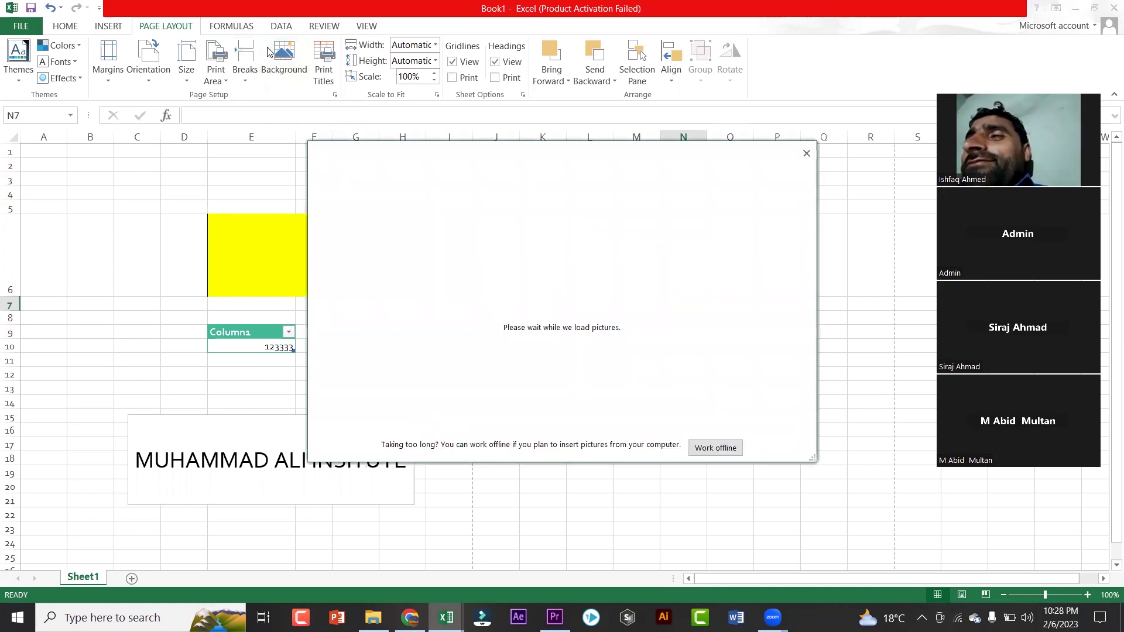
{"action": "left_click", "coordinate": [716, 447]}
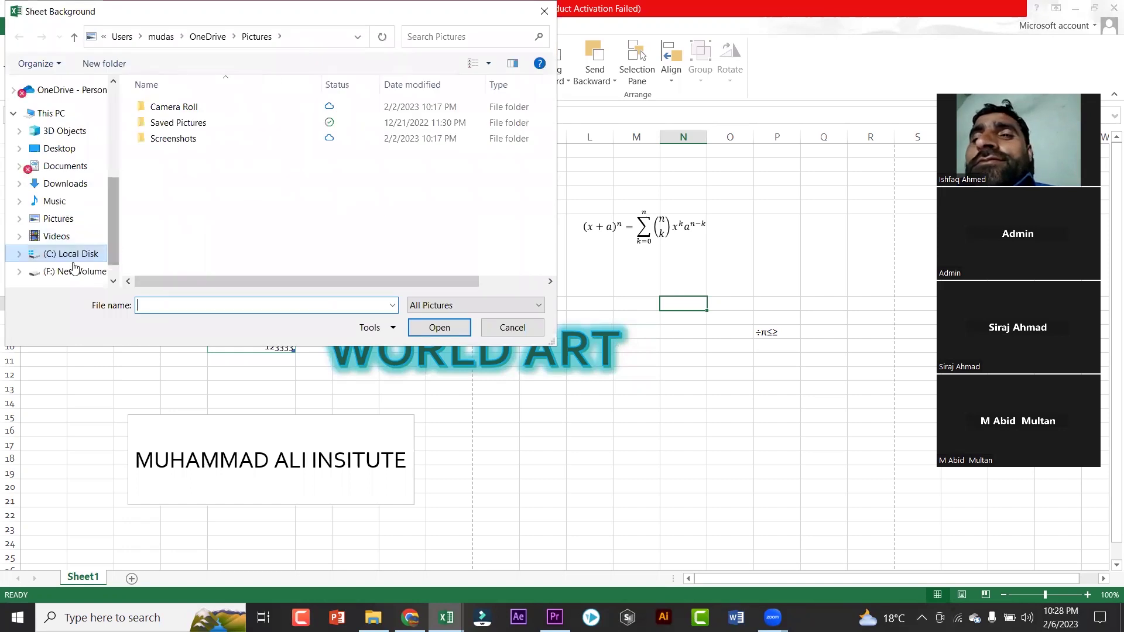
{"action": "left_click", "coordinate": [74, 271]}
{"action": "scroll", "coordinate": [266, 206], "scroll_direction": "down", "scroll_amount": 8}
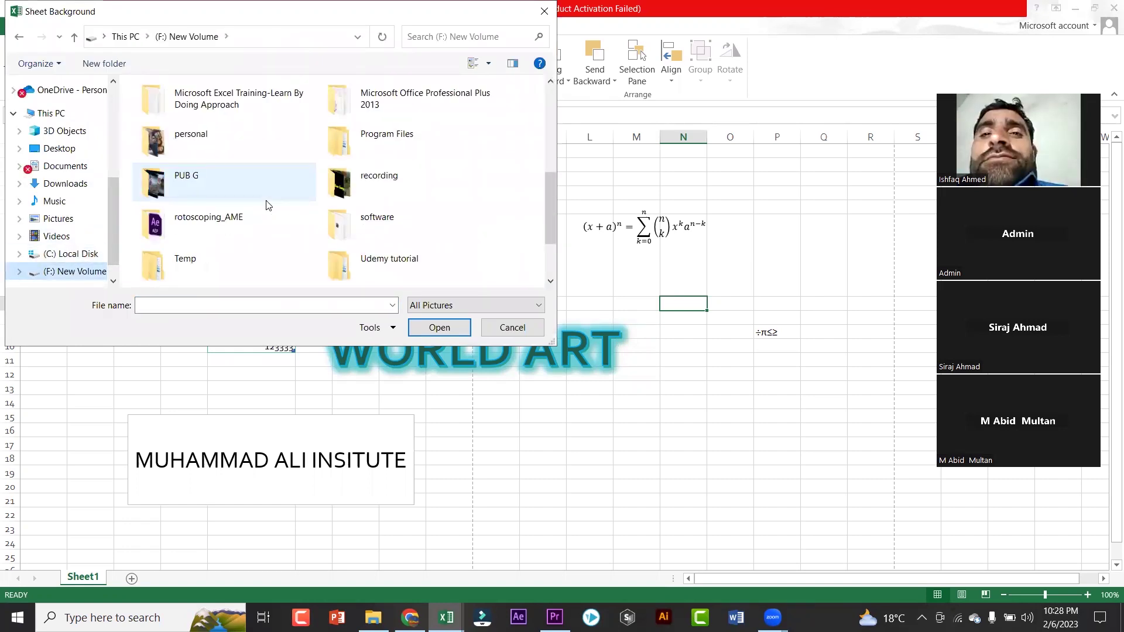
{"action": "left_click", "coordinate": [445, 237]}
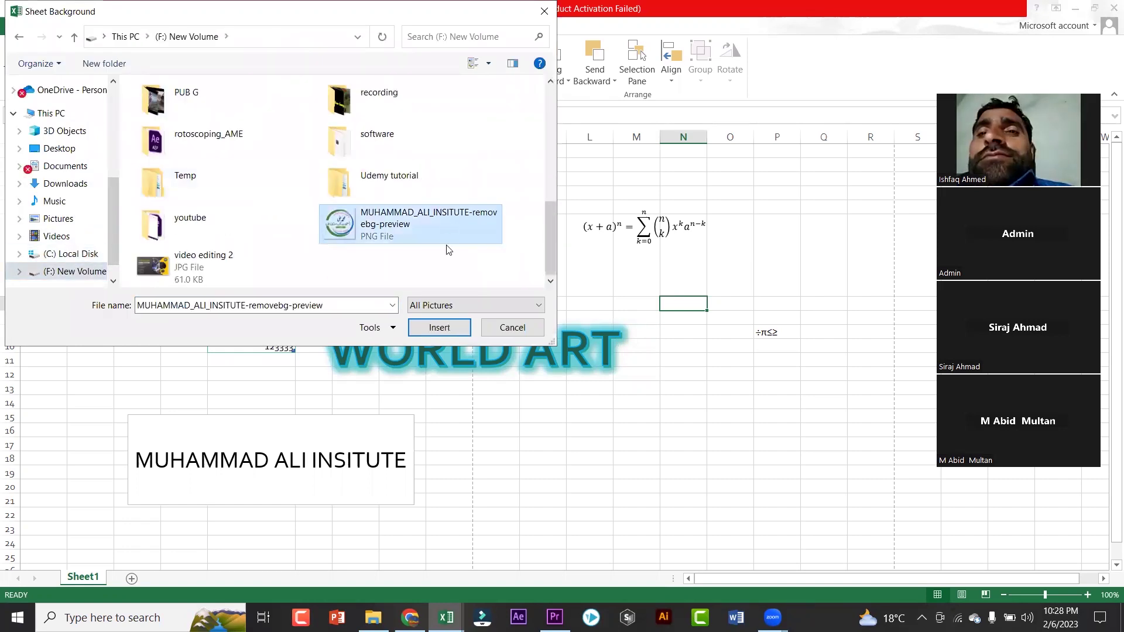
{"action": "left_click", "coordinate": [437, 329]}
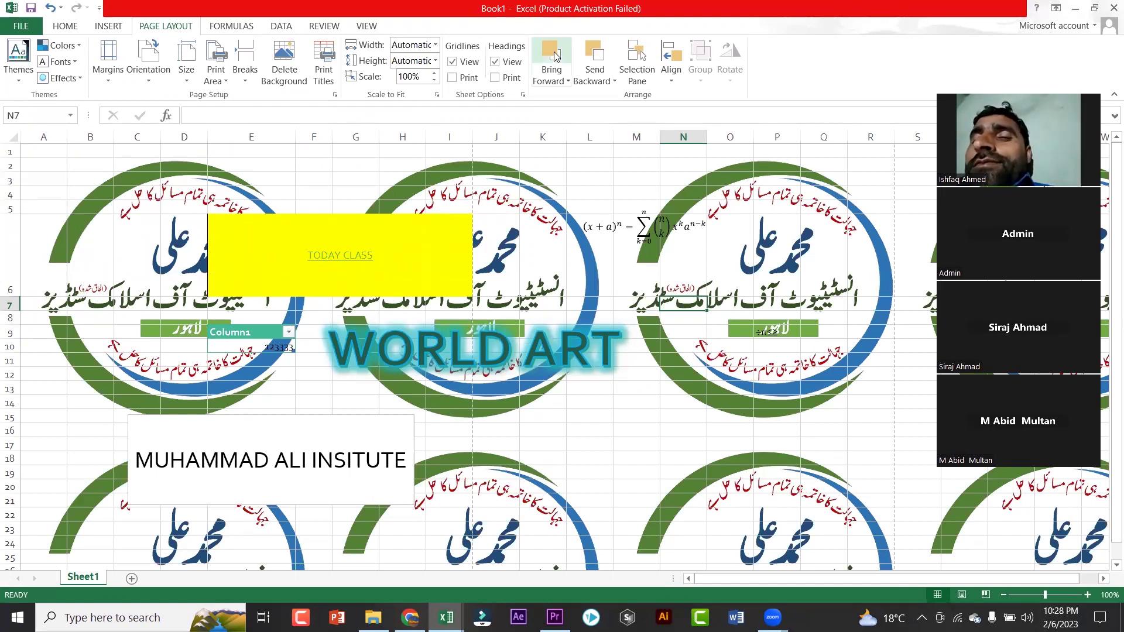
Step: Look over the Bring Forward and Send Backward options, and display the Selection Pane for the sheet's objects
{"action": "left_click", "coordinate": [537, 81]}
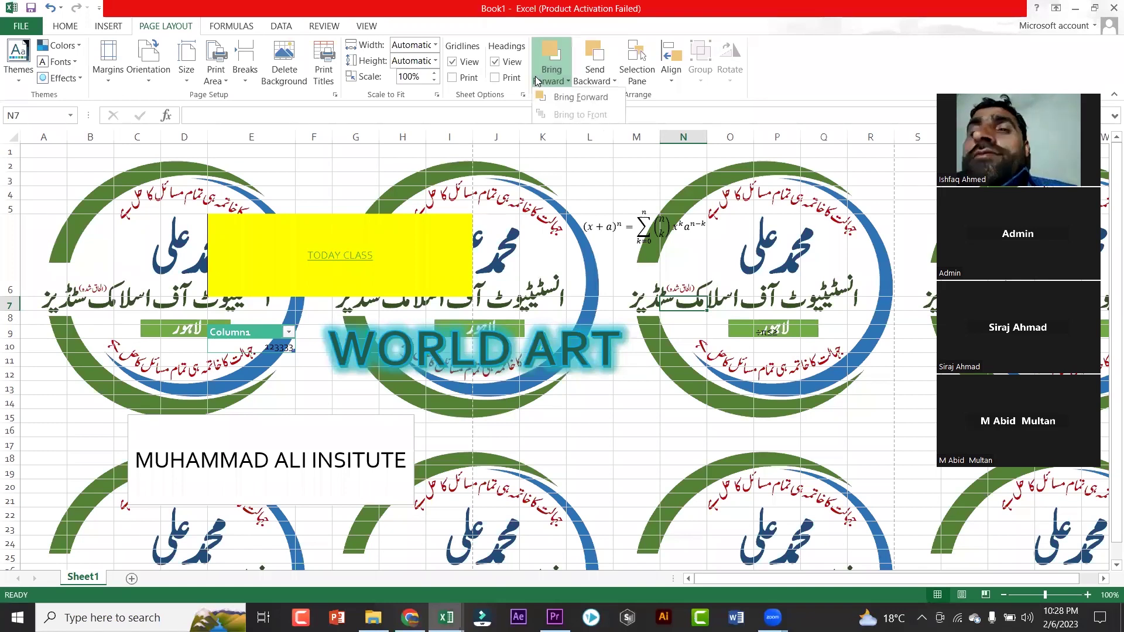
{"action": "left_click", "coordinate": [580, 101]}
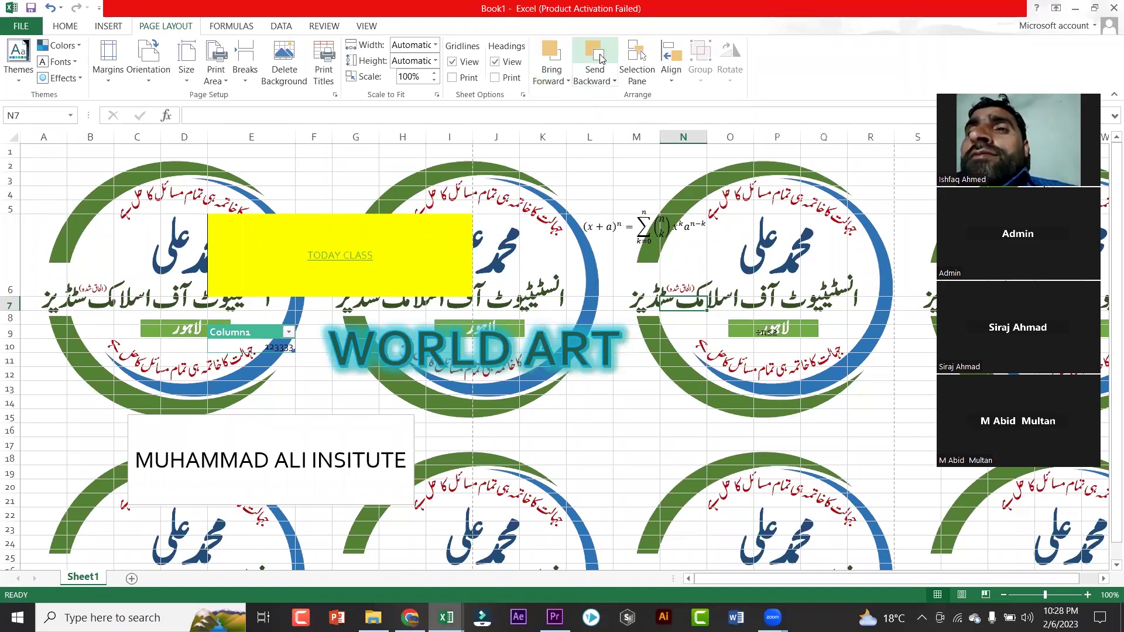
{"action": "left_click", "coordinate": [615, 76]}
{"action": "left_click", "coordinate": [633, 98]}
{"action": "left_click", "coordinate": [637, 65]}
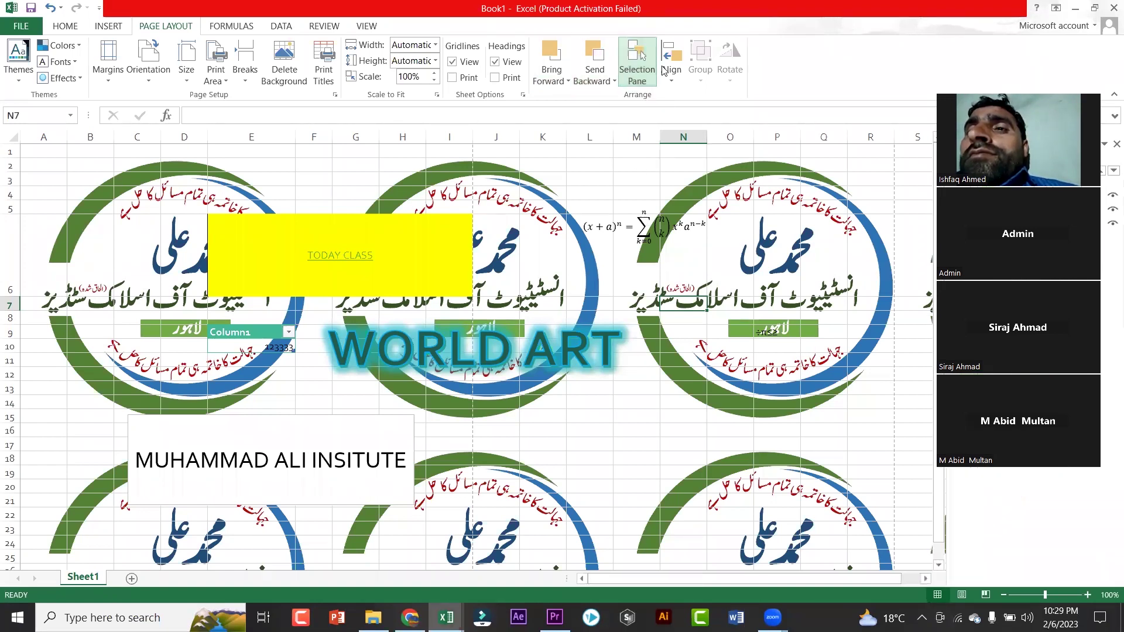
Step: Examine the Align options with the equation and the MUHAMMAD ALI INSITUTE text box selected in turn
{"action": "left_click", "coordinate": [673, 64]}
{"action": "left_click", "coordinate": [590, 401]}
{"action": "left_click", "coordinate": [608, 224]}
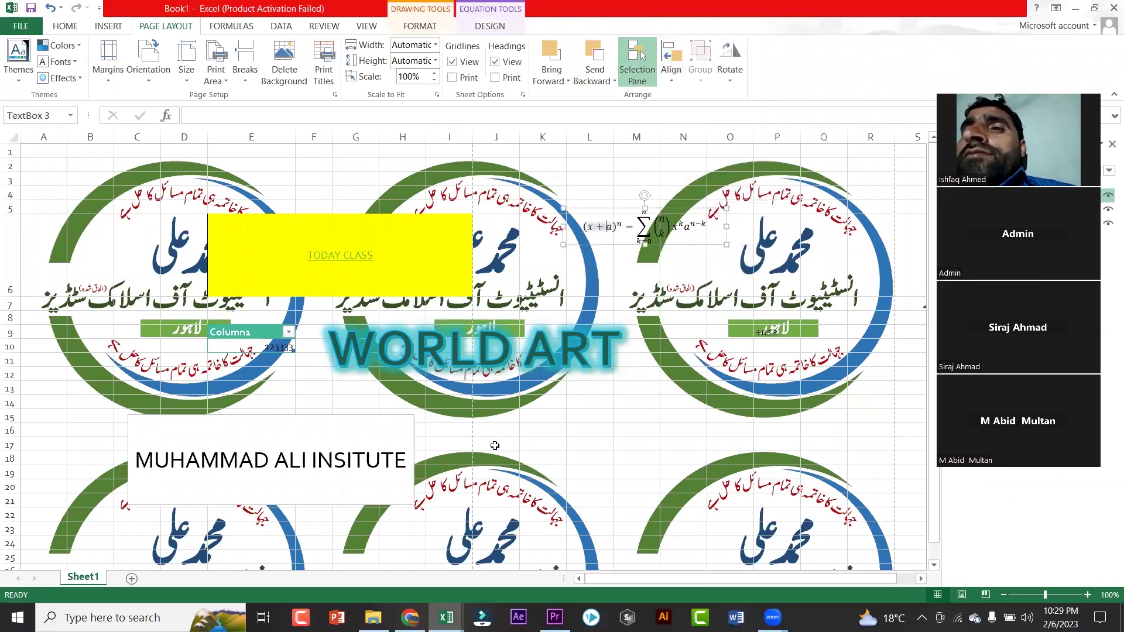
{"action": "left_click", "coordinate": [369, 467]}
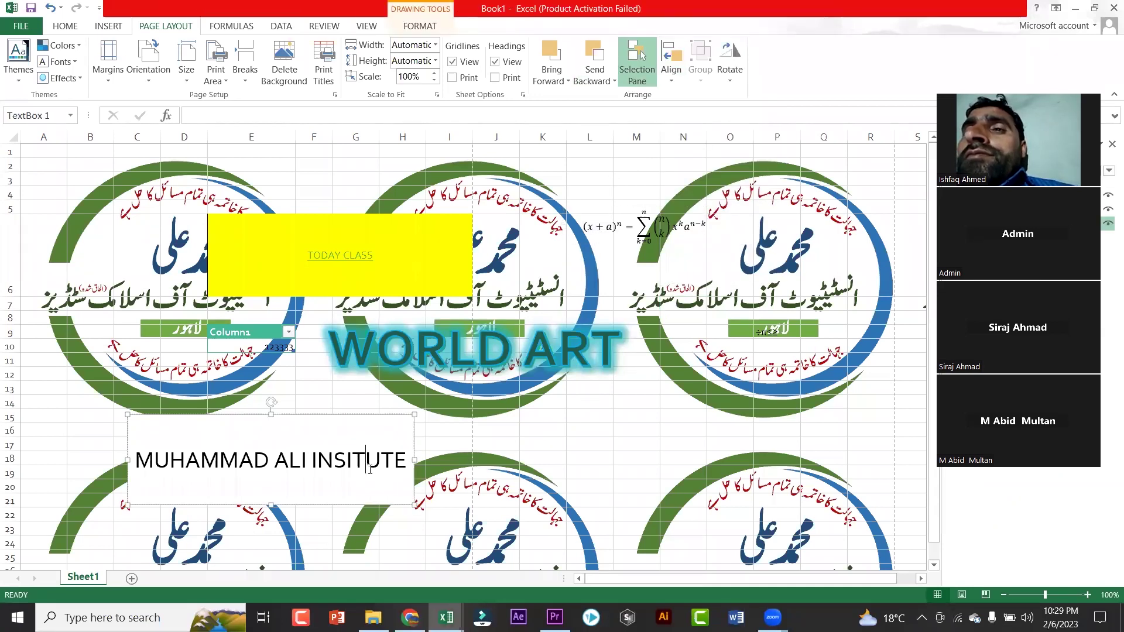
{"action": "left_click", "coordinate": [672, 77]}
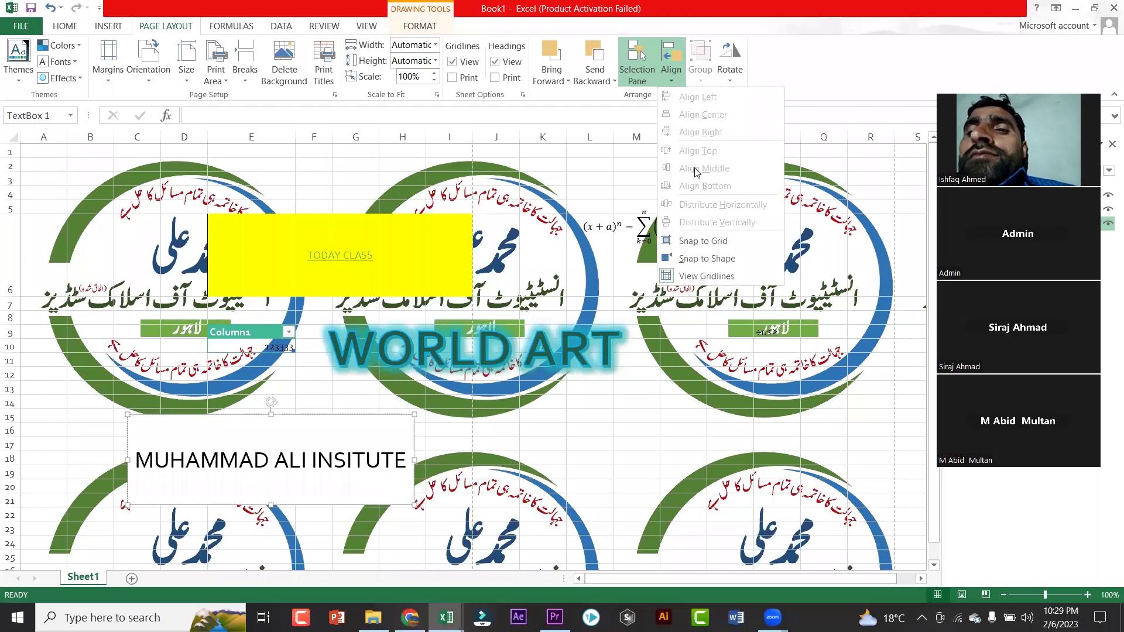
{"action": "left_click", "coordinate": [568, 150]}
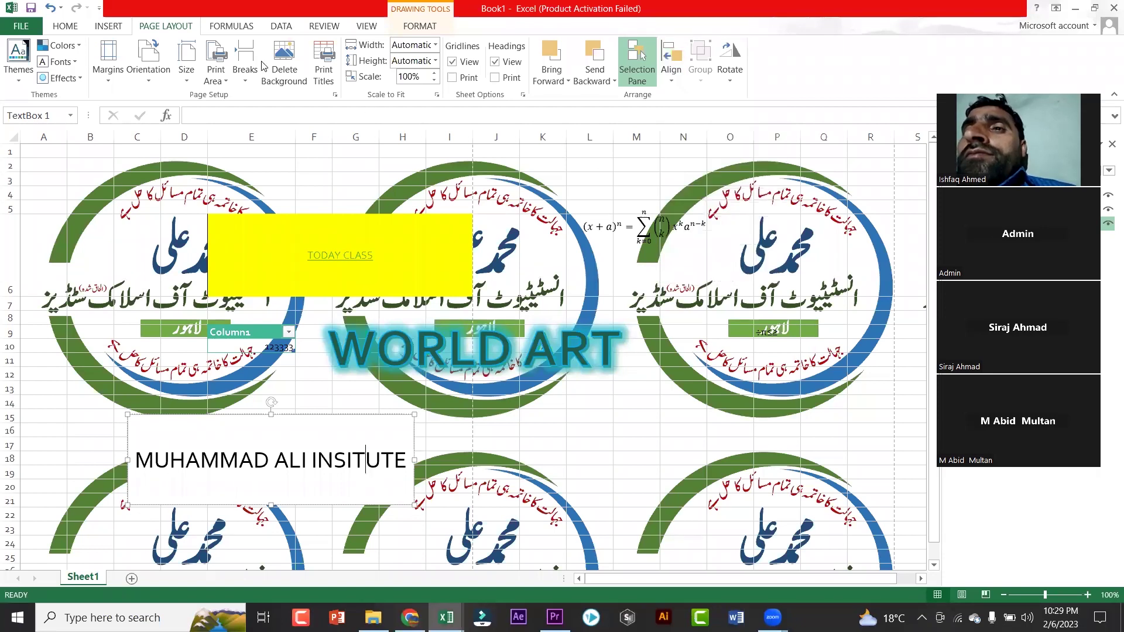
Step: Review the commands available for formulas, data, shape formatting, views, inserting objects and page layout
{"action": "left_click", "coordinate": [218, 28]}
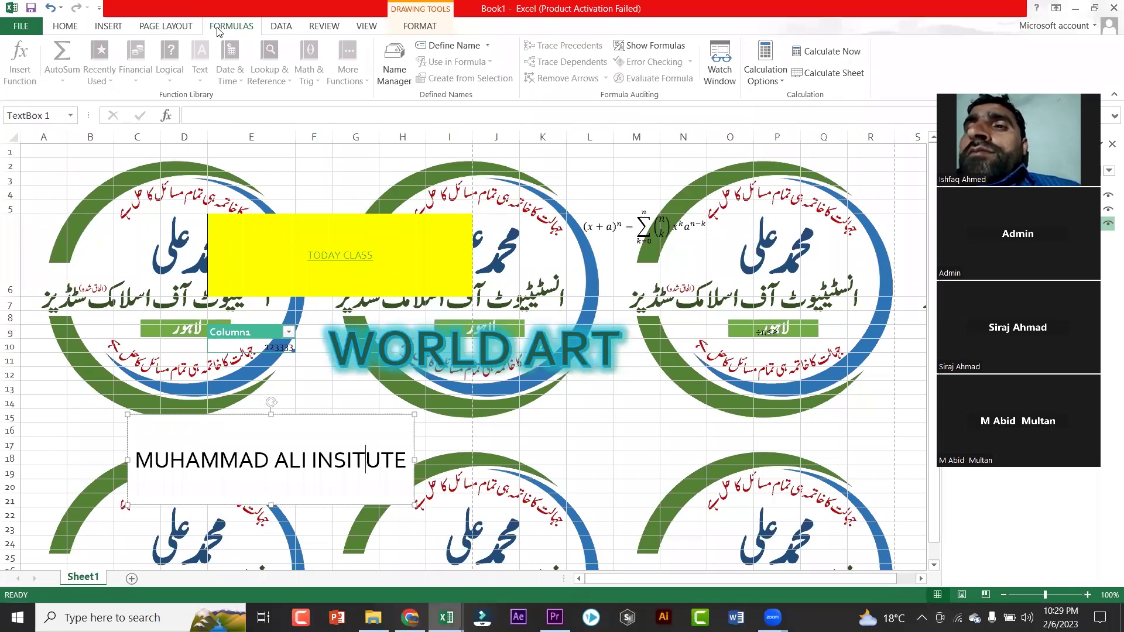
{"action": "left_click", "coordinate": [275, 27]}
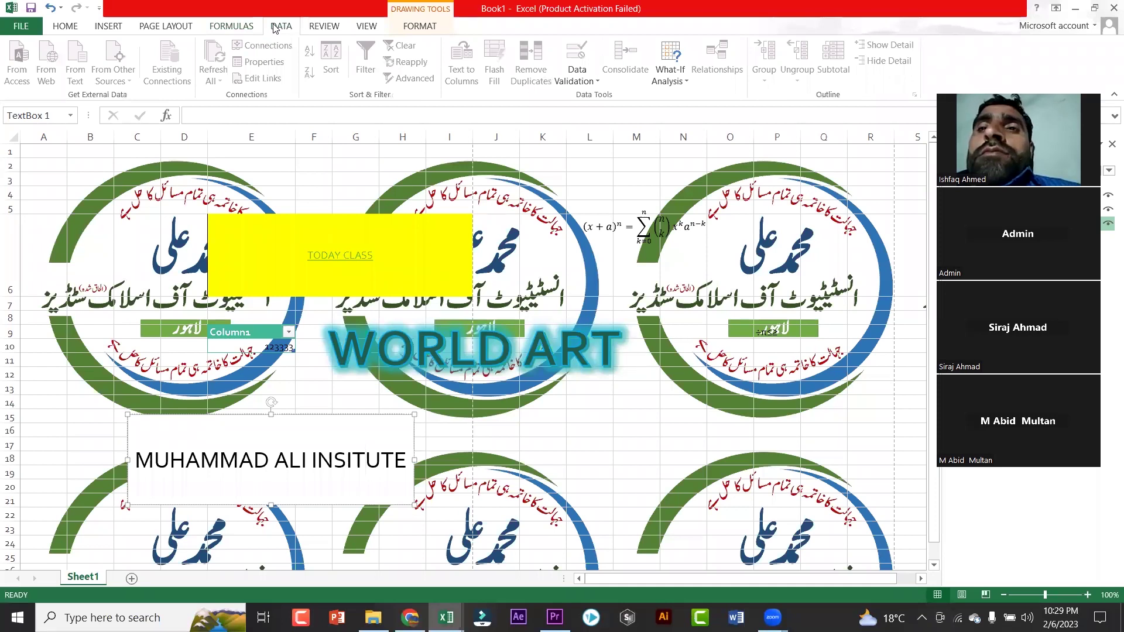
{"action": "left_click", "coordinate": [419, 28]}
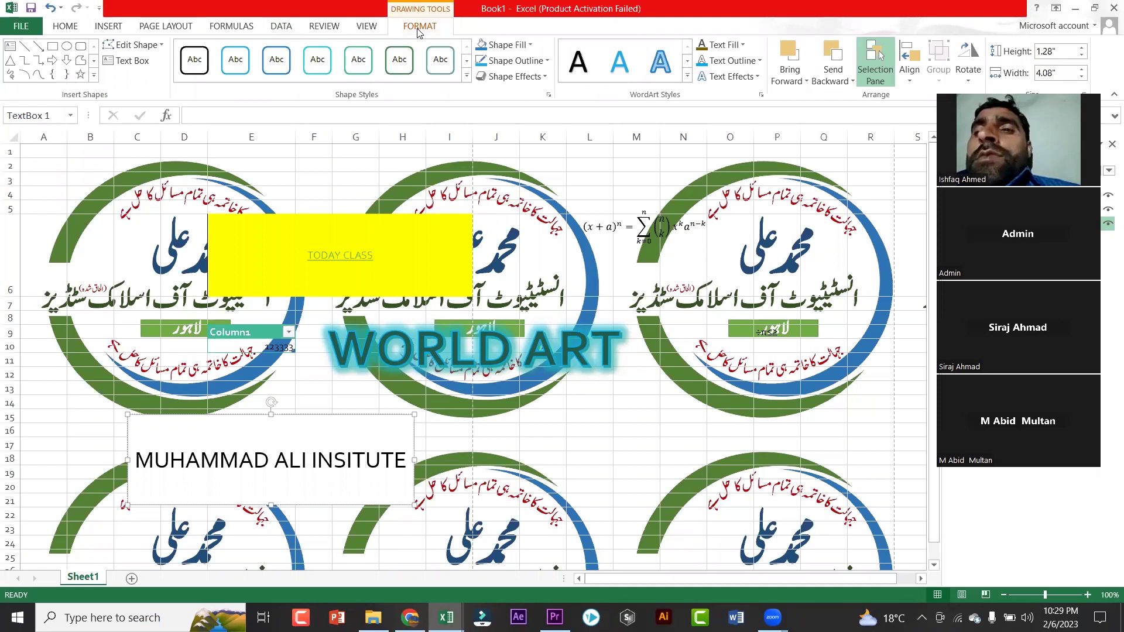
{"action": "left_click", "coordinate": [371, 27]}
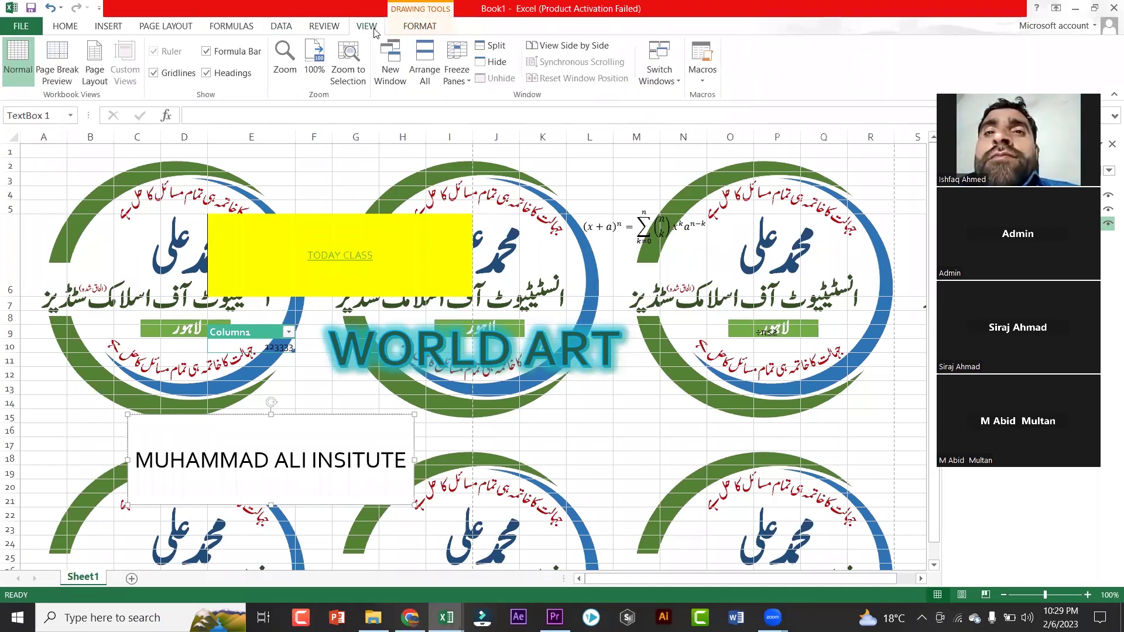
{"action": "left_click", "coordinate": [110, 28]}
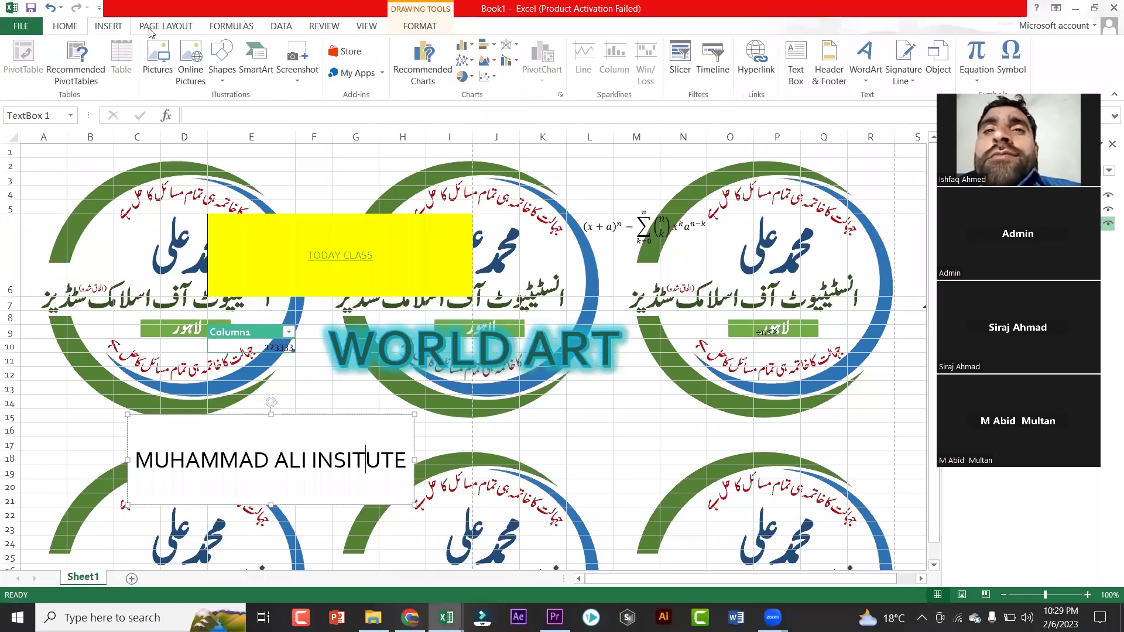
{"action": "left_click", "coordinate": [151, 29]}
{"action": "left_click", "coordinate": [109, 29]}
{"action": "left_click", "coordinate": [75, 30]}
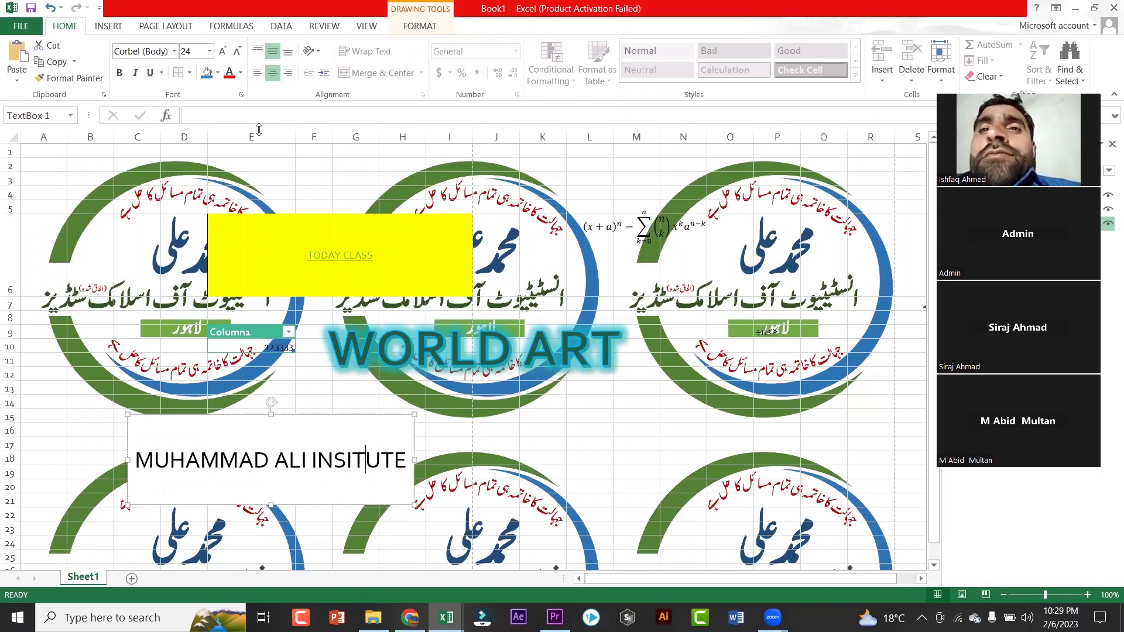
Step: Add a new worksheet and enter the heading MUHAMMAD ALI INSITUTE in cell F6
{"action": "left_click", "coordinate": [132, 579]}
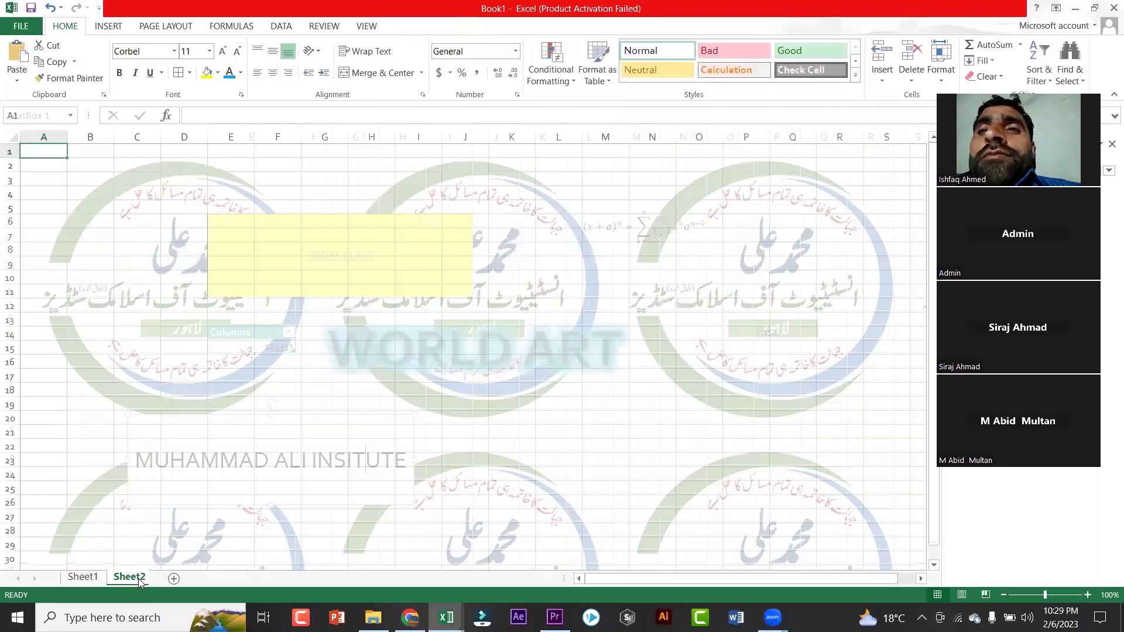
{"action": "left_click", "coordinate": [286, 222]}
{"action": "type", "text": "MUHAMMAD "}
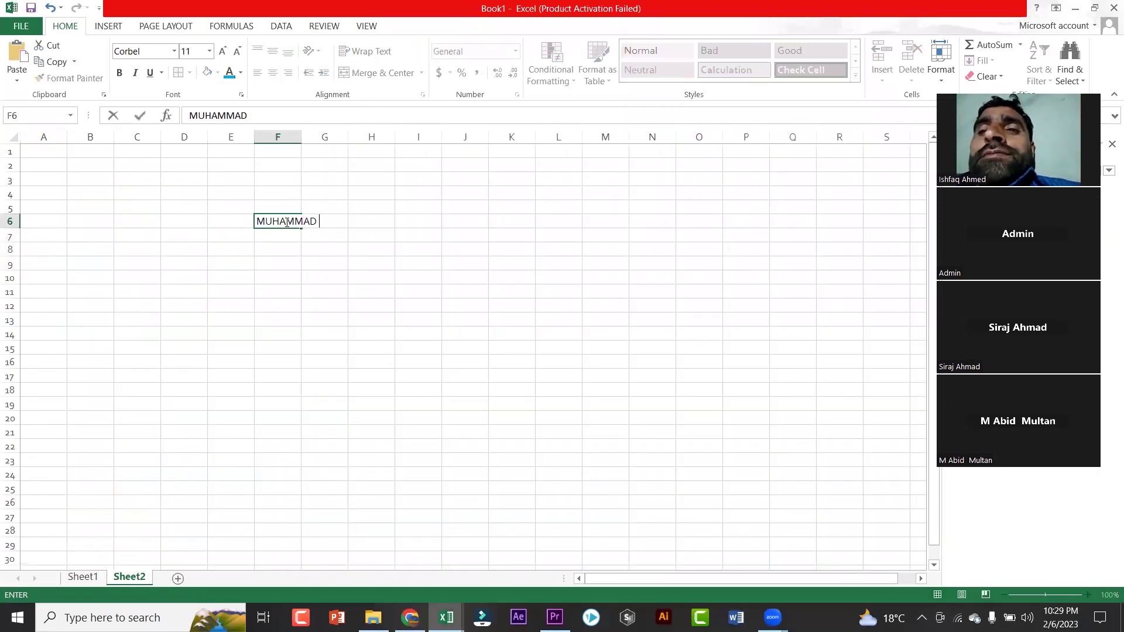
{"action": "type", "text": "ALI TEST"}
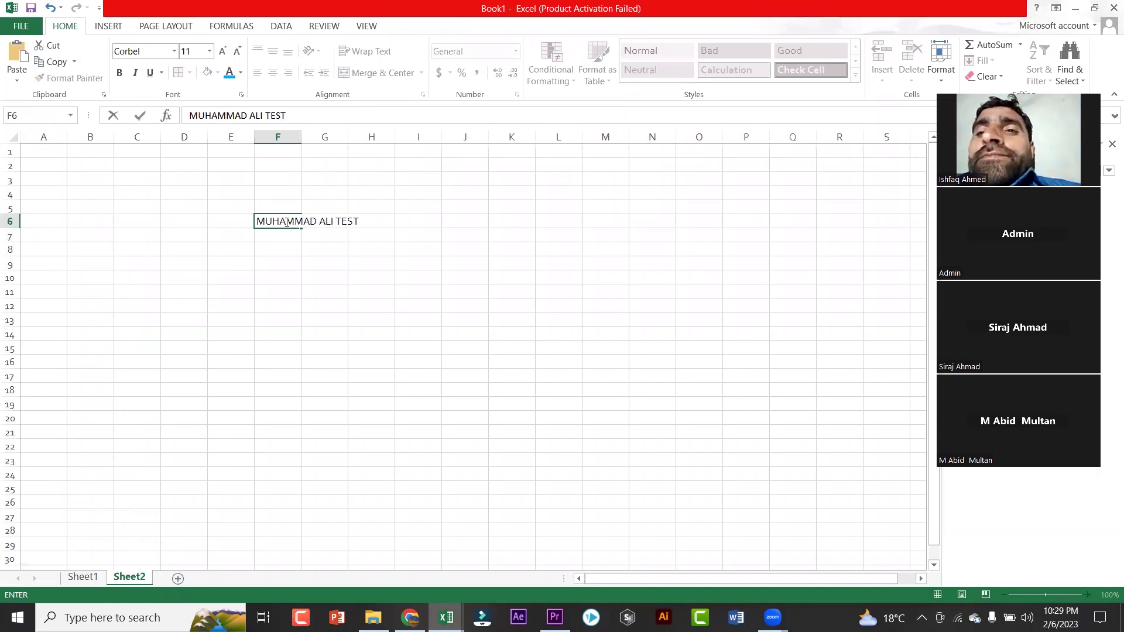
{"action": "left_click", "coordinate": [379, 223]}
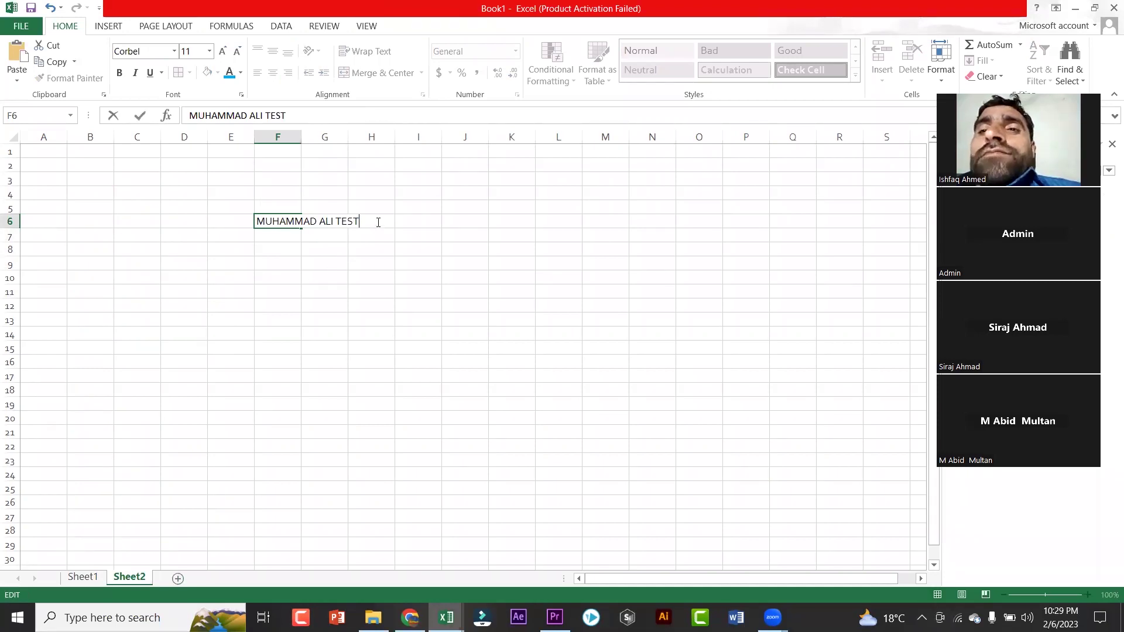
{"action": "key", "text": "BackSpace"}
{"action": "key", "text": "BackSpace"}
{"action": "key", "text": "BackSpace"}
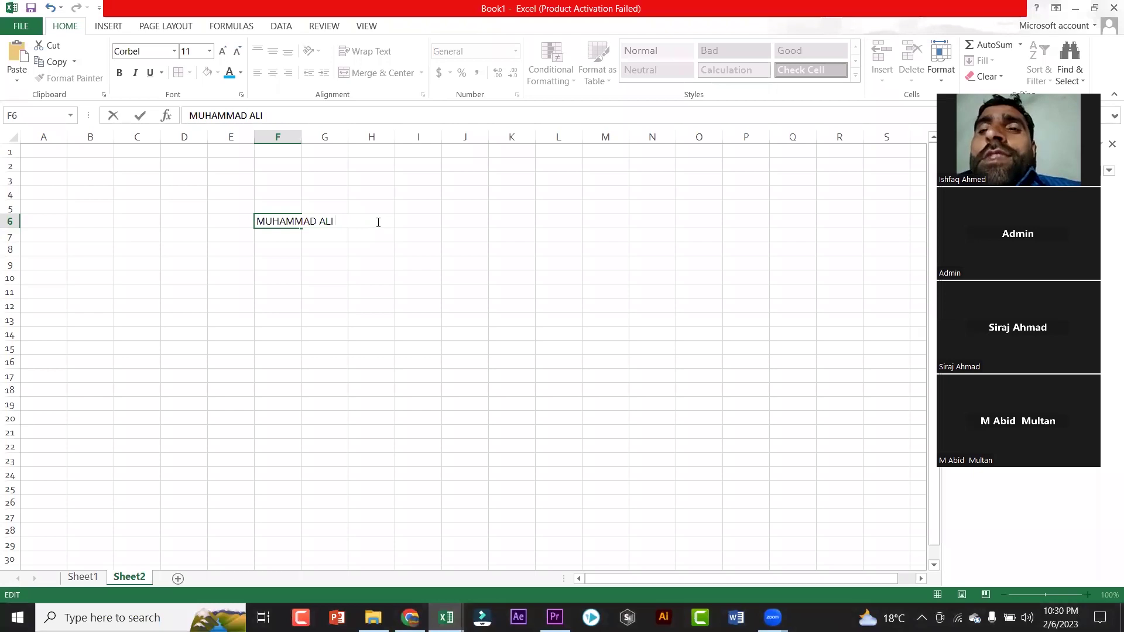
{"action": "type", "text": "INSITUT"}
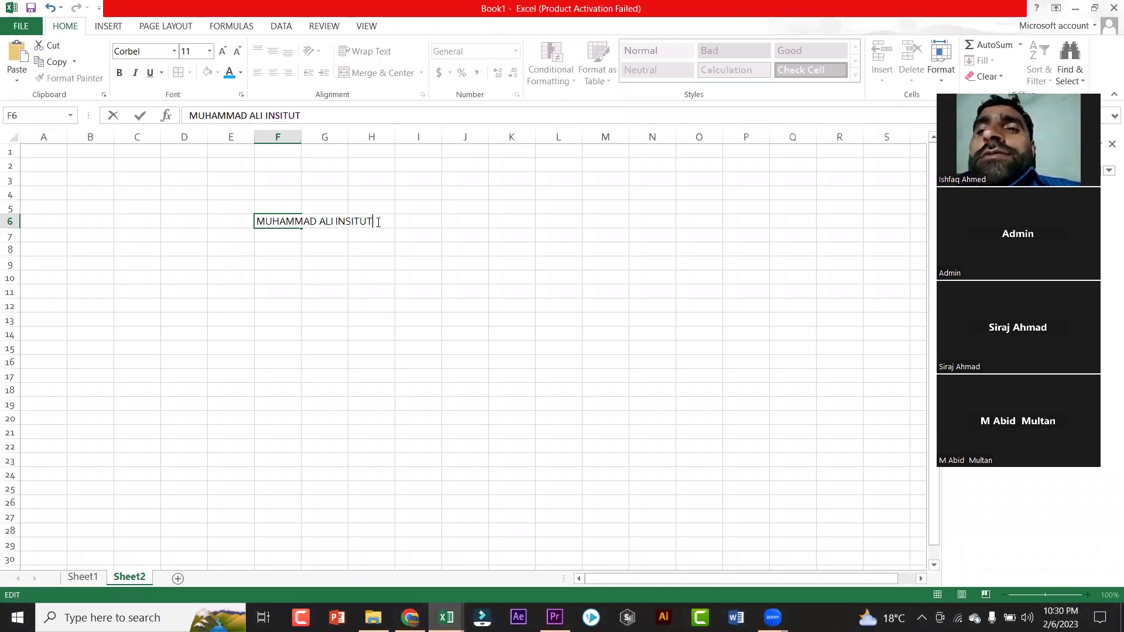
{"action": "left_click", "coordinate": [361, 373]}
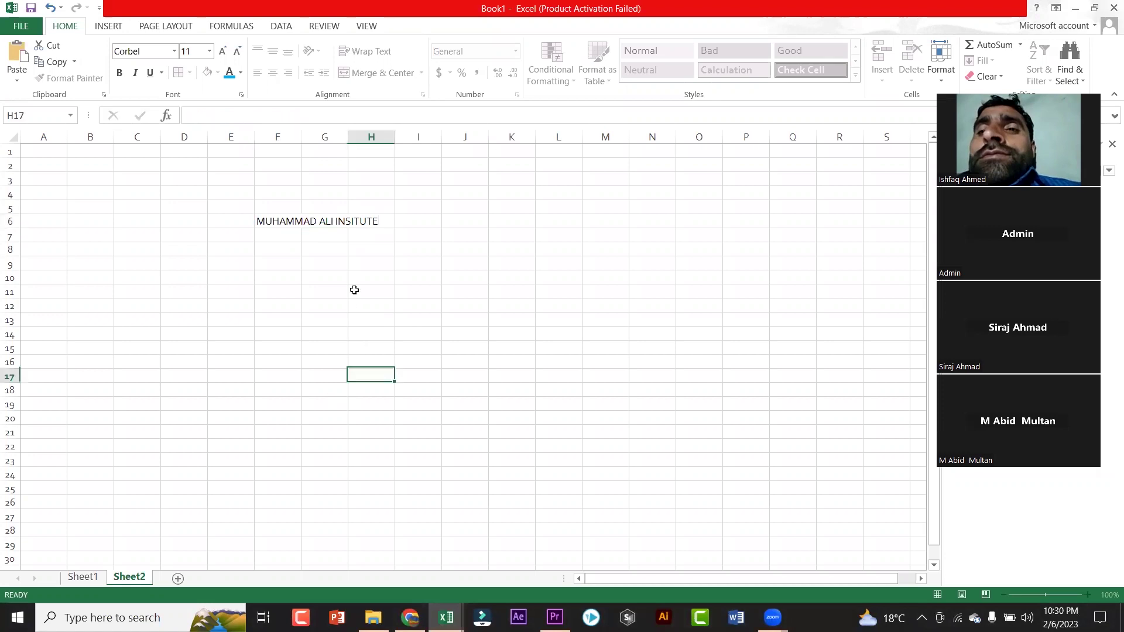
Step: Try wrapping the heading text in cell F6, and turn Wrap Text off again
{"action": "left_click", "coordinate": [349, 222]}
{"action": "left_click", "coordinate": [278, 222]}
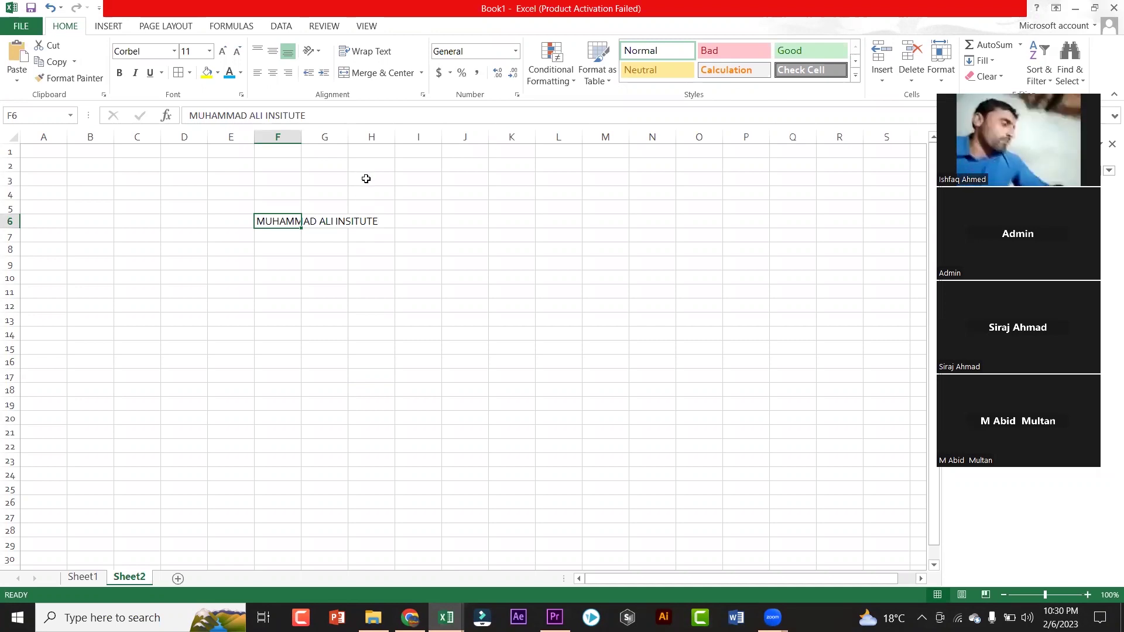
{"action": "left_click", "coordinate": [366, 51]}
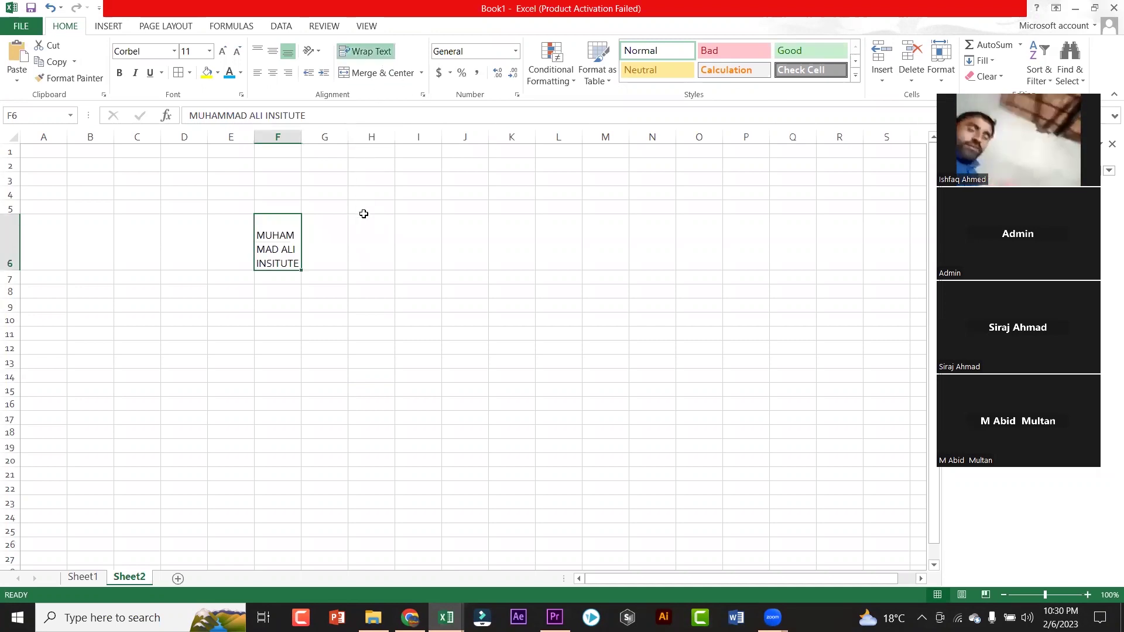
{"action": "left_click", "coordinate": [362, 59]}
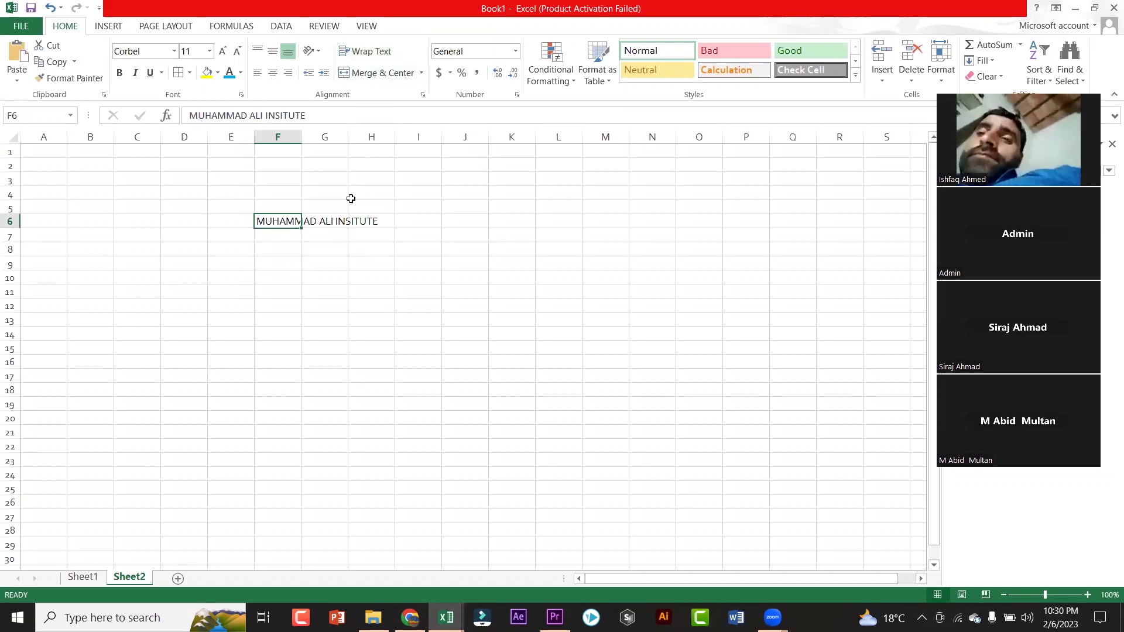
Step: Merge and center the heading across cells F6 to H6
{"action": "left_click", "coordinate": [372, 279]}
{"action": "left_click", "coordinate": [267, 224]}
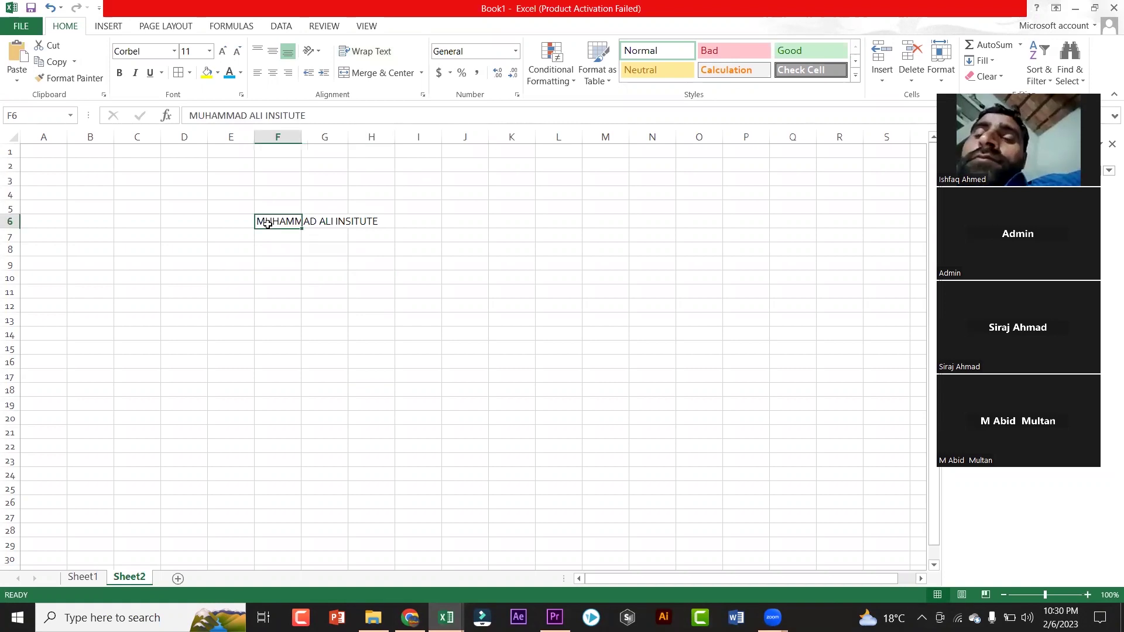
{"action": "left_click", "coordinate": [259, 241]}
{"action": "left_click_drag", "start_coordinate": [259, 240], "coordinate": [377, 235]}
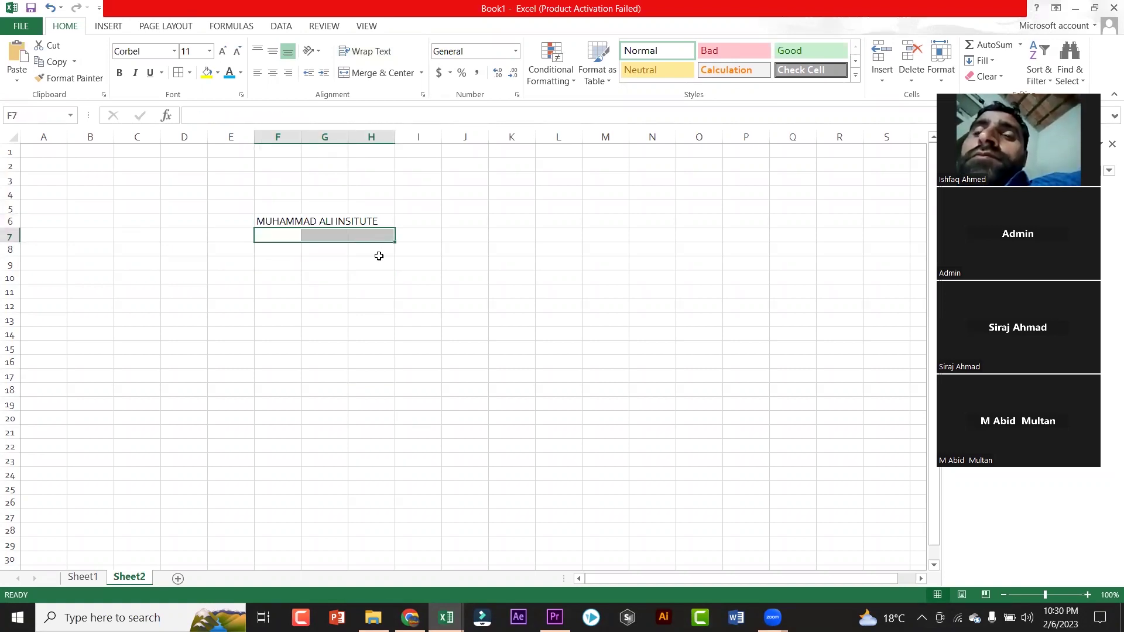
{"action": "left_click", "coordinate": [379, 252]}
{"action": "left_click", "coordinate": [280, 225]}
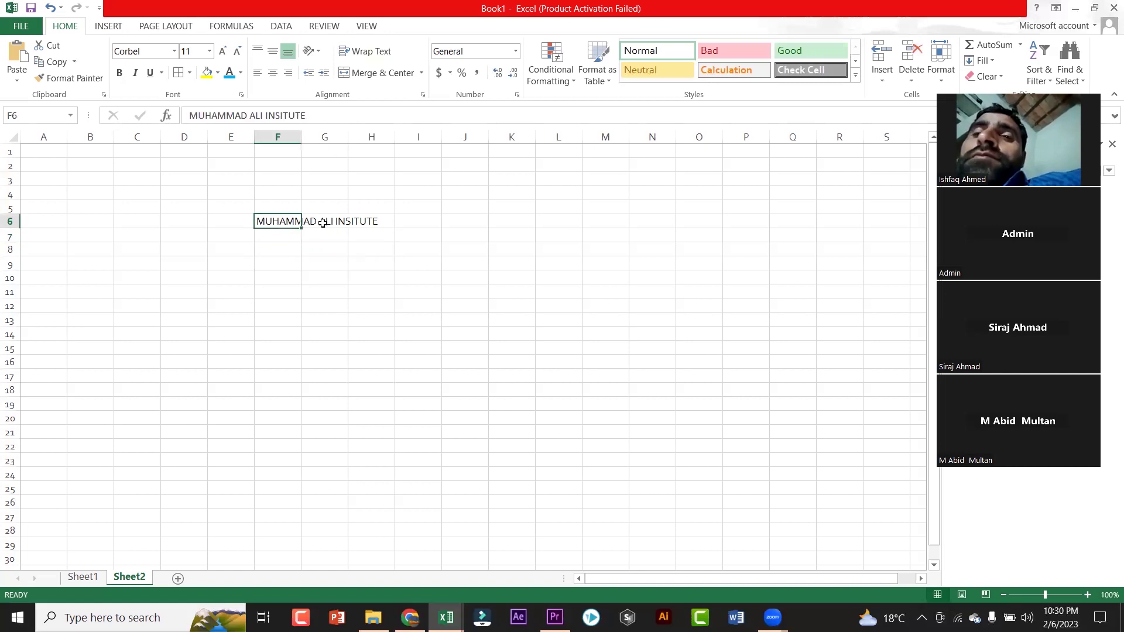
{"action": "left_click", "coordinate": [282, 251]}
{"action": "left_click_drag", "start_coordinate": [273, 225], "coordinate": [378, 222]}
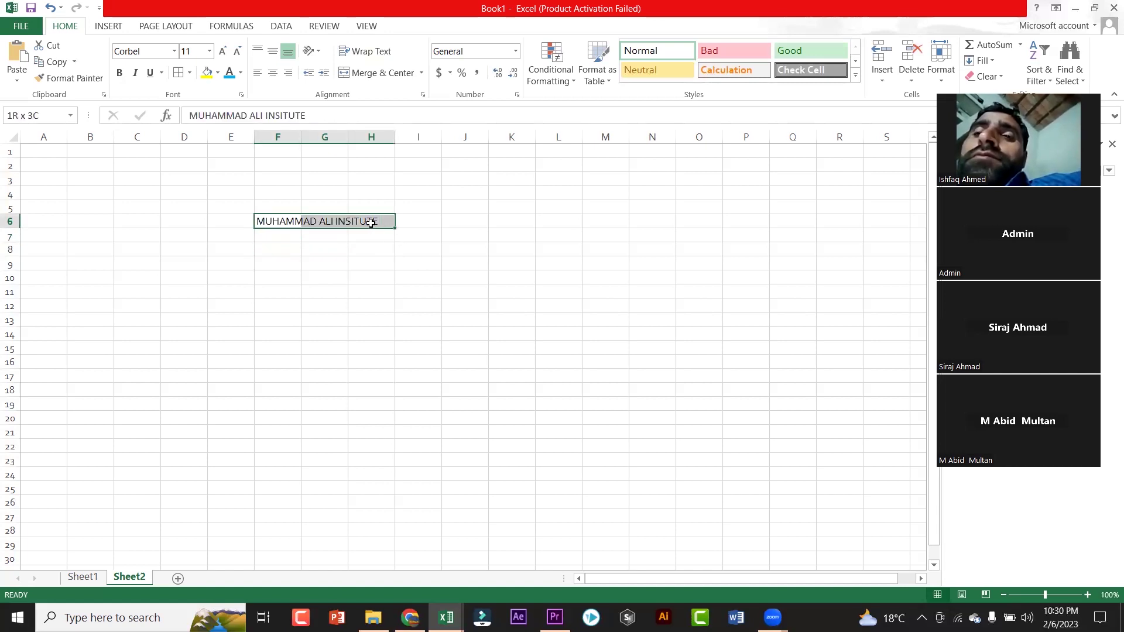
{"action": "left_click", "coordinate": [379, 74]}
{"action": "left_click", "coordinate": [360, 246]}
Step: Apply borders to all sides of cells F7 to H7 and select the merged heading above them
{"action": "left_click_drag", "start_coordinate": [270, 236], "coordinate": [372, 234]}
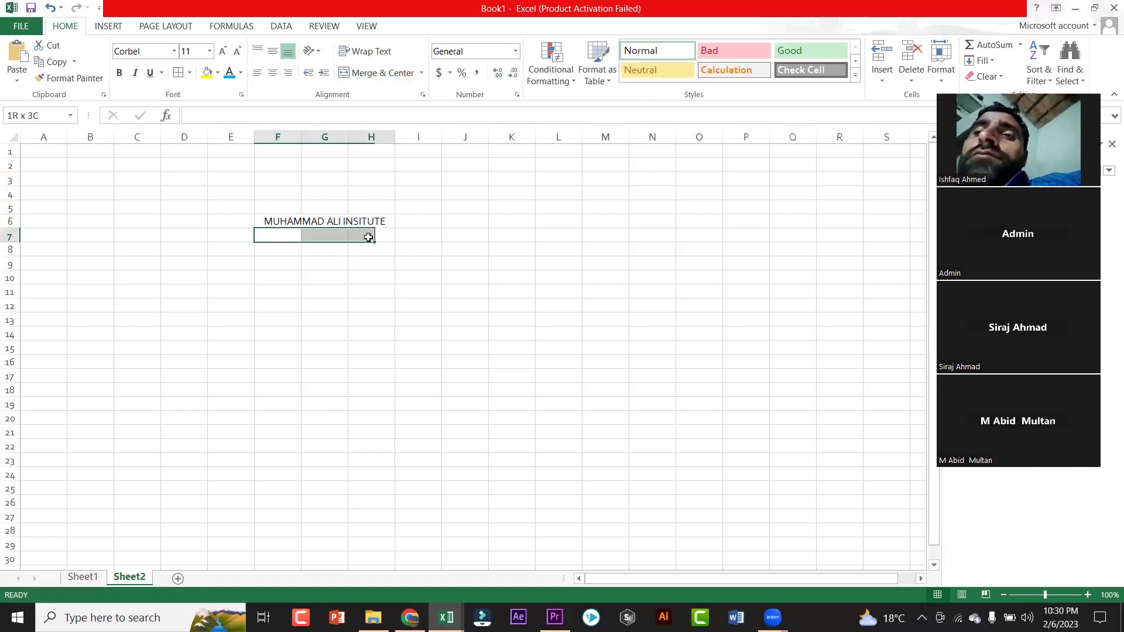
{"action": "left_click", "coordinate": [298, 275]}
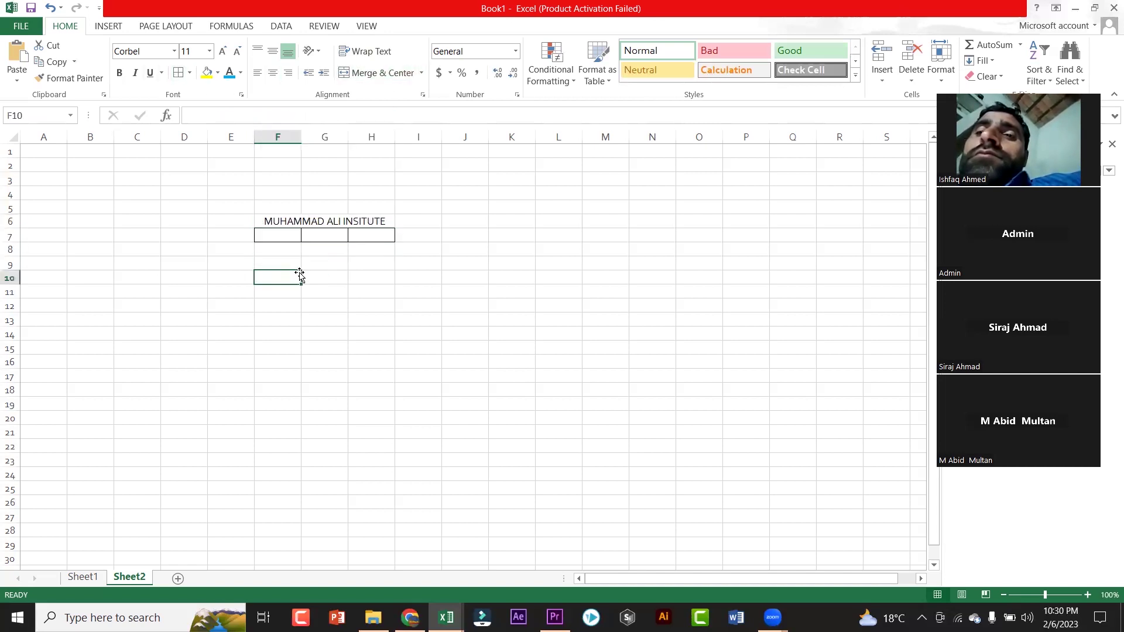
{"action": "left_click", "coordinate": [263, 221]}
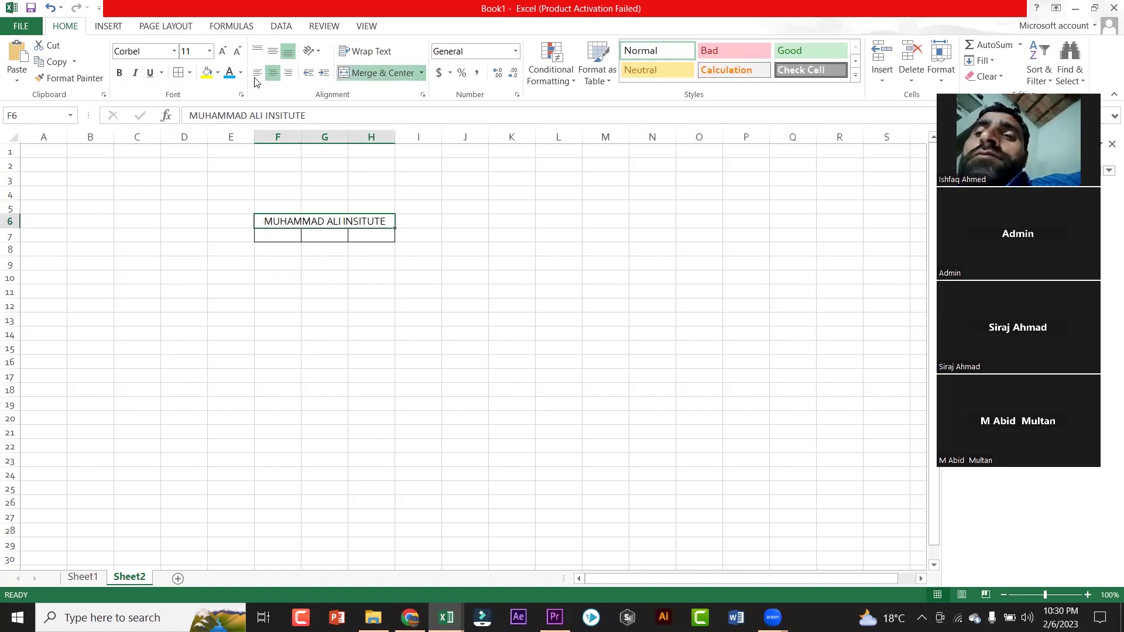
Step: Make the merged MUHAMMAD ALI INSITUTE heading across cells F6 to H6 bold
{"action": "left_click", "coordinate": [342, 268]}
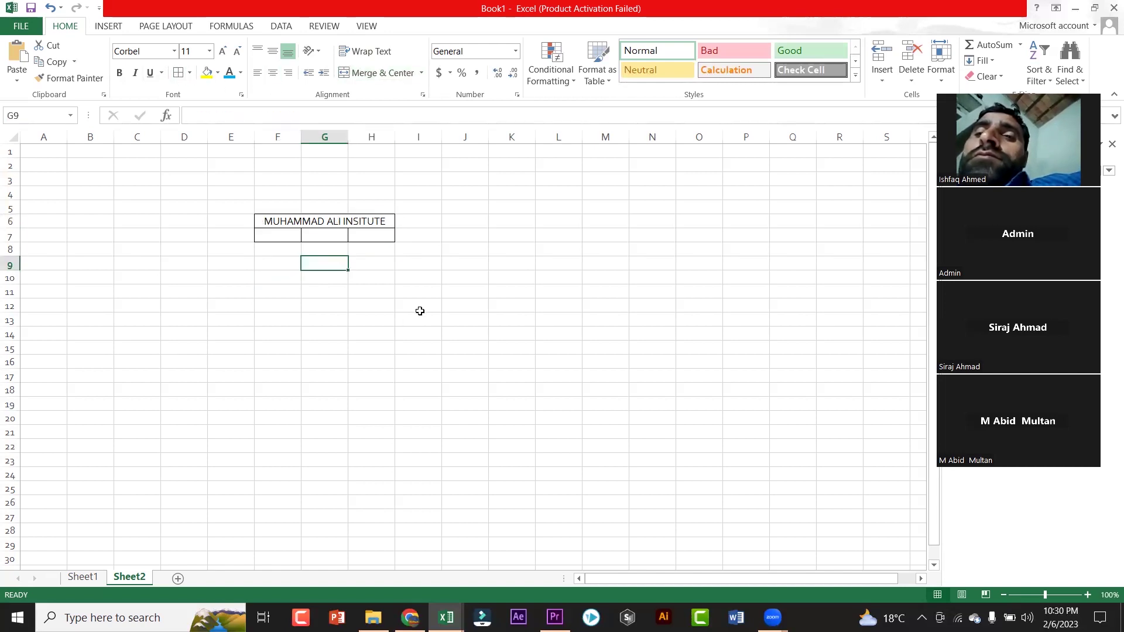
{"action": "left_click", "coordinate": [388, 222]}
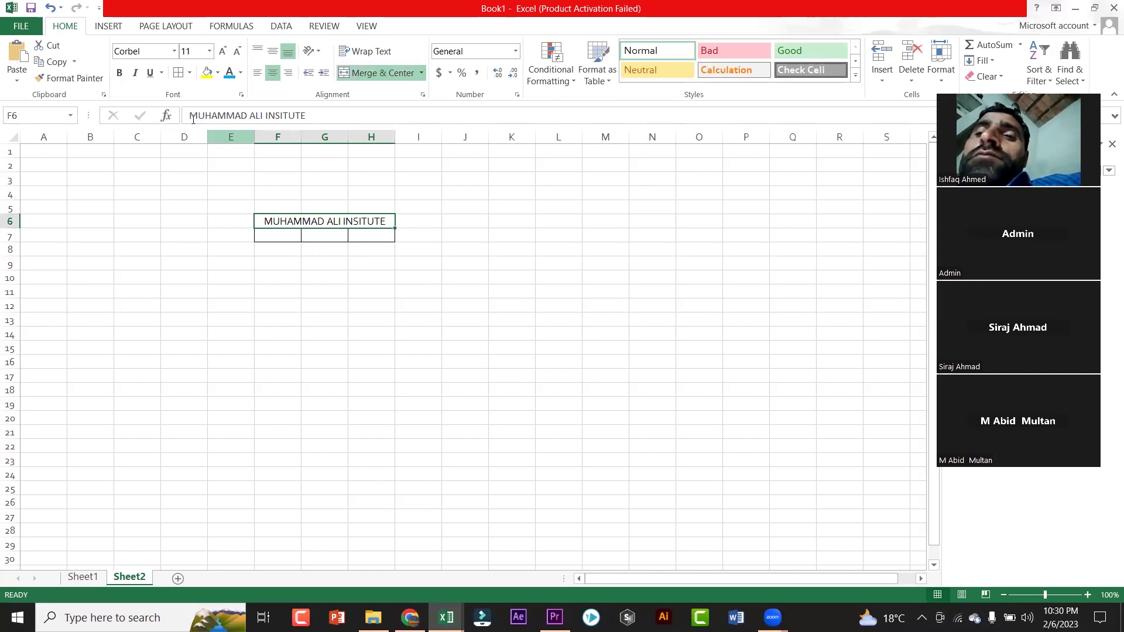
{"action": "left_click", "coordinate": [120, 73]}
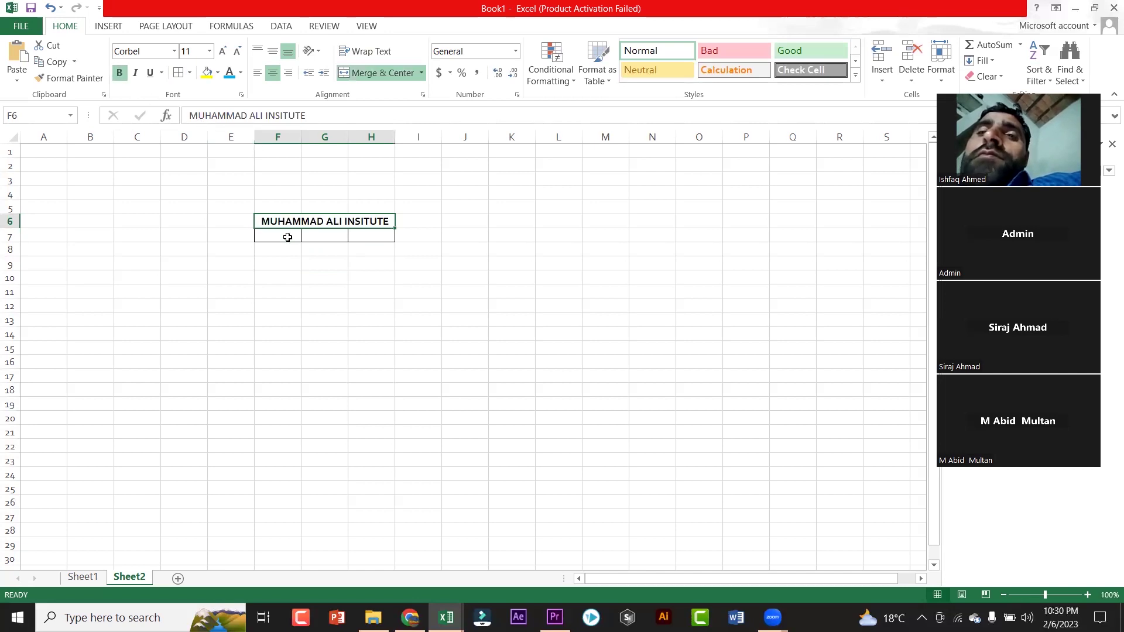
{"action": "left_click", "coordinate": [286, 236]}
{"action": "left_click", "coordinate": [314, 236]}
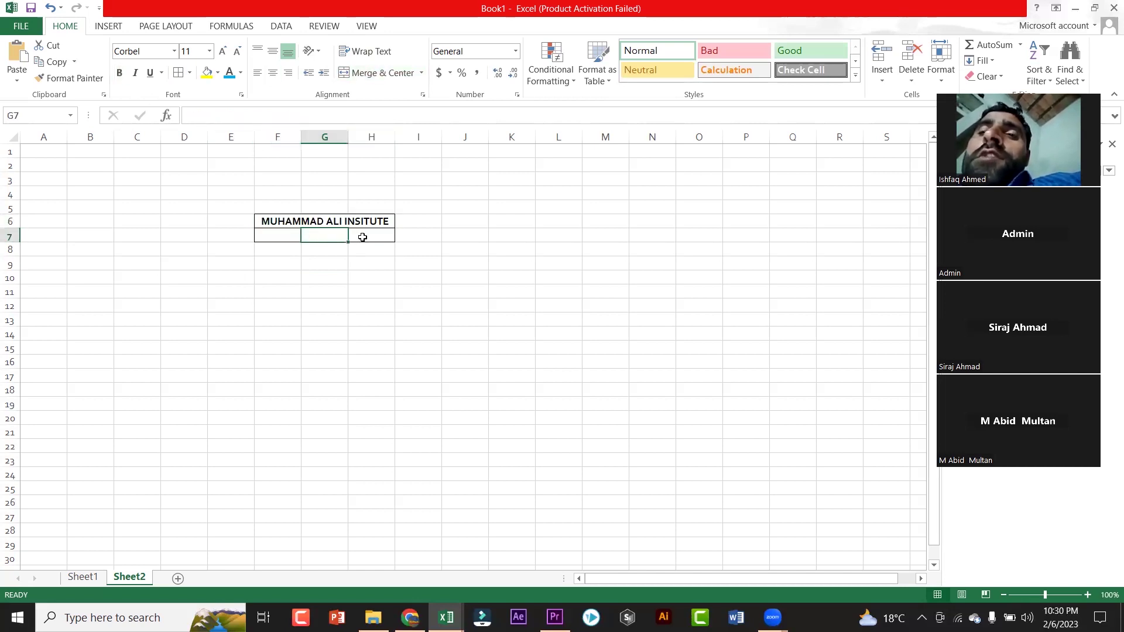
{"action": "left_click", "coordinate": [373, 235]}
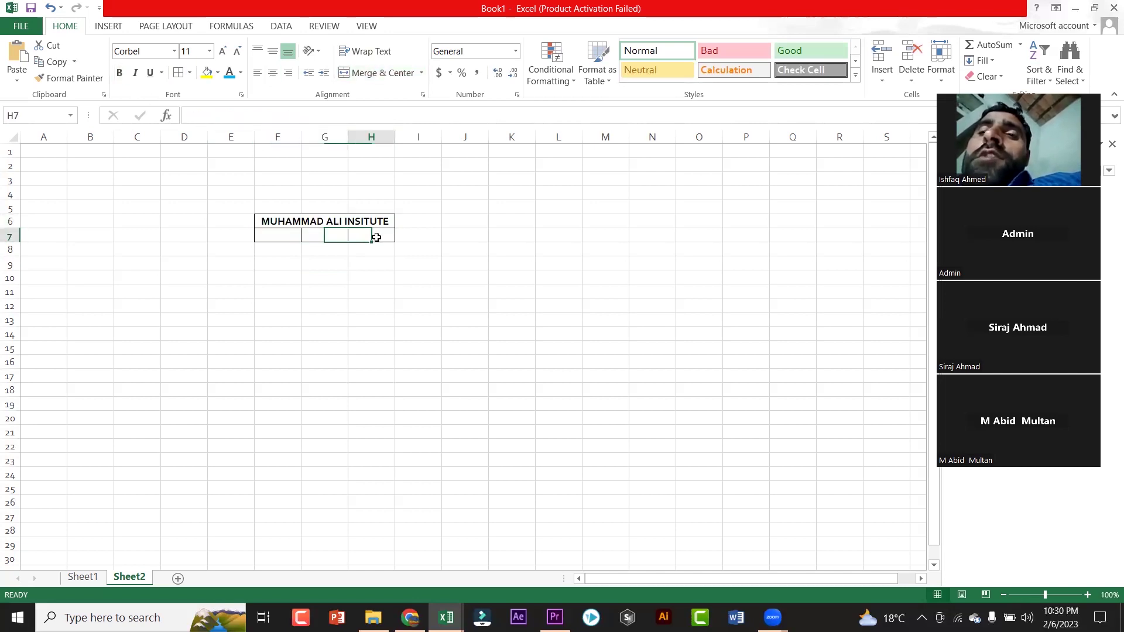
{"action": "left_click", "coordinate": [337, 220]}
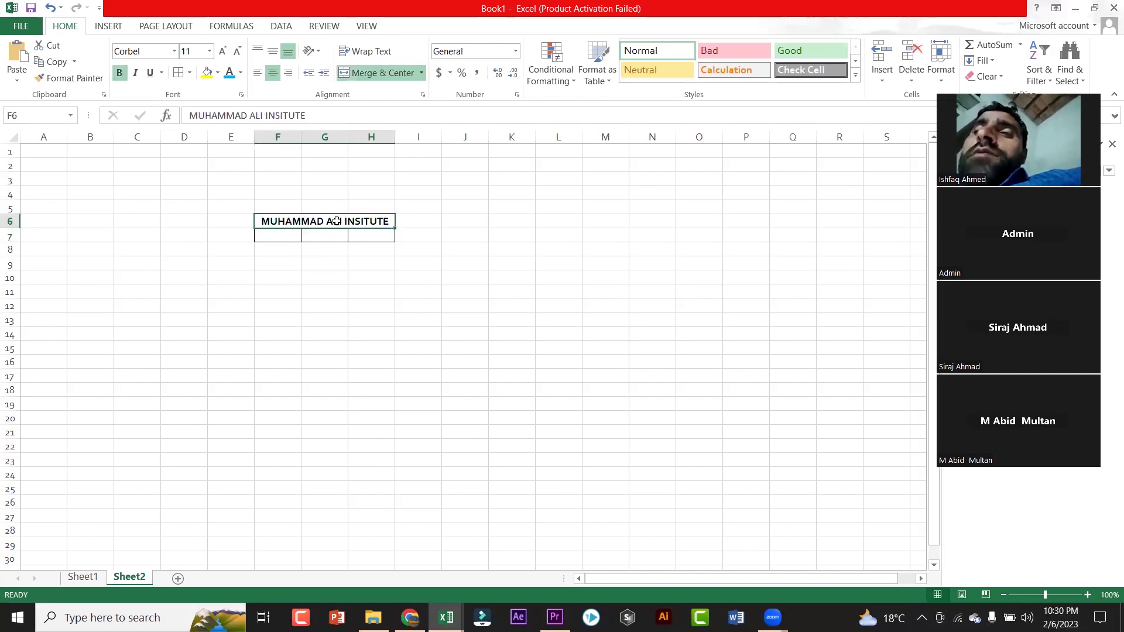